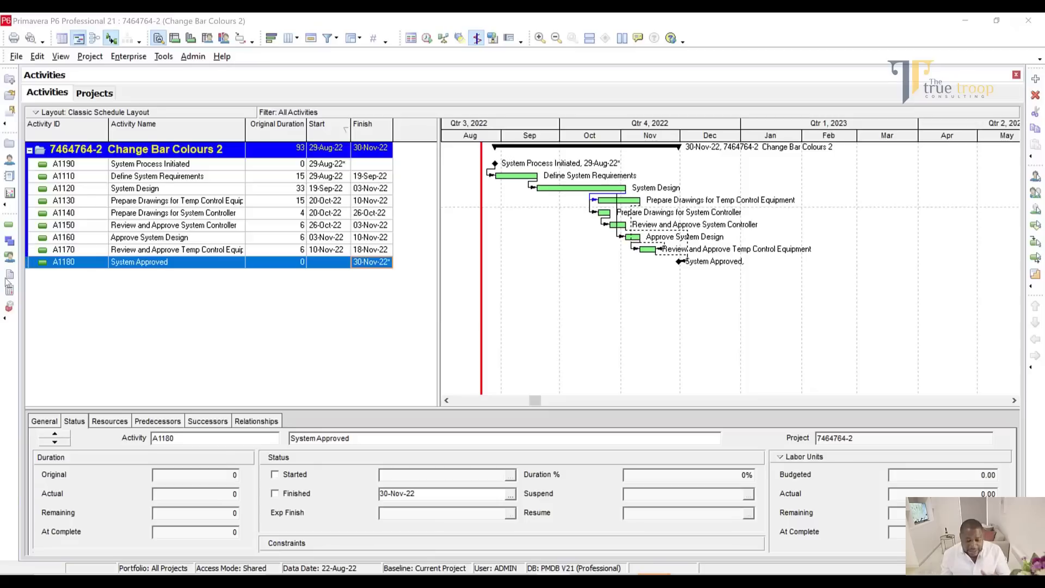
# Open the enterprise user defined fields and add an Activities field titled "EC" with data type Start Date.
pyautogui.click(163, 306)
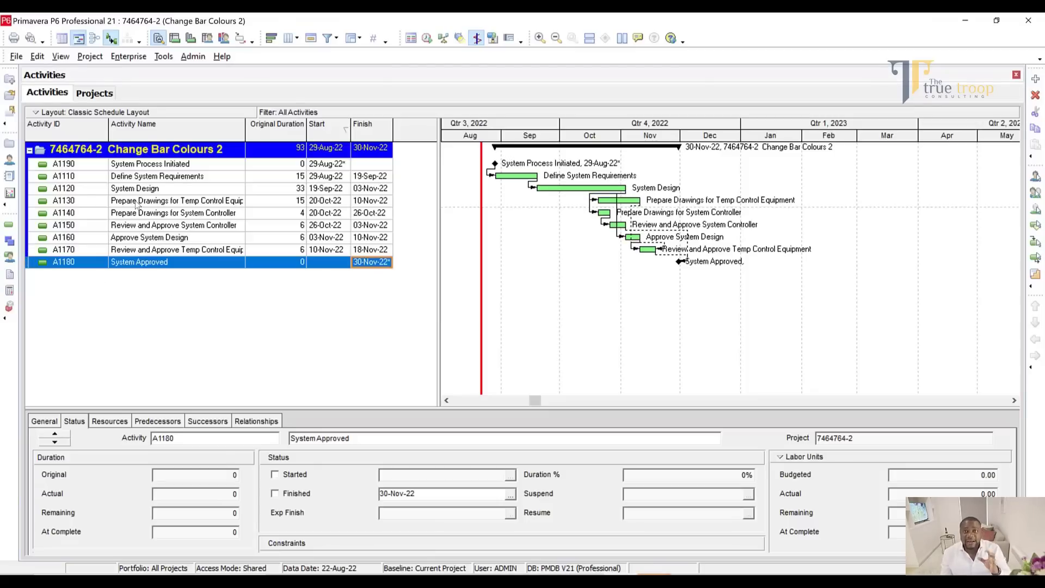
pyautogui.click(130, 56)
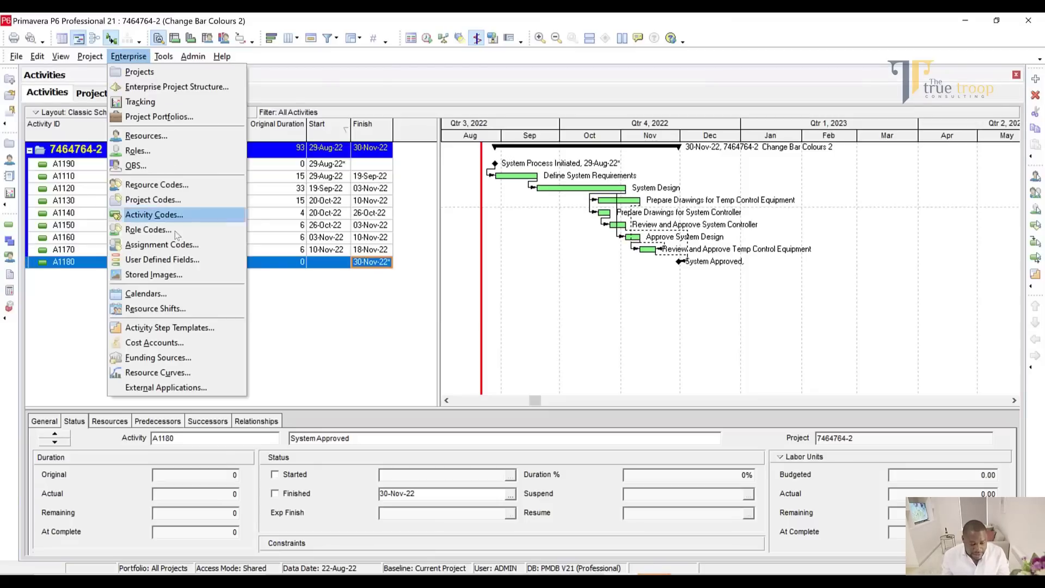
pyautogui.click(173, 260)
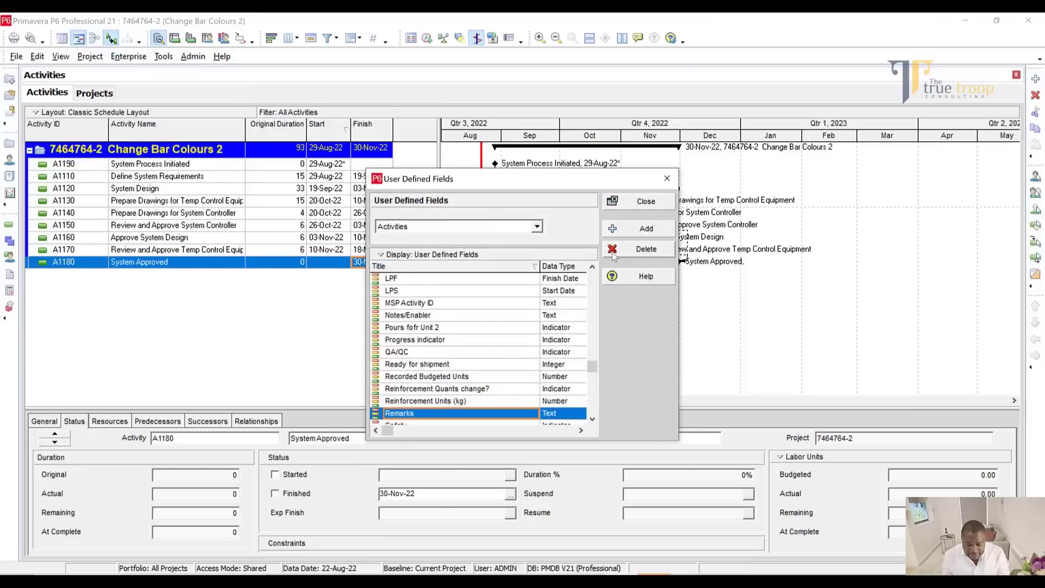
pyautogui.click(641, 232)
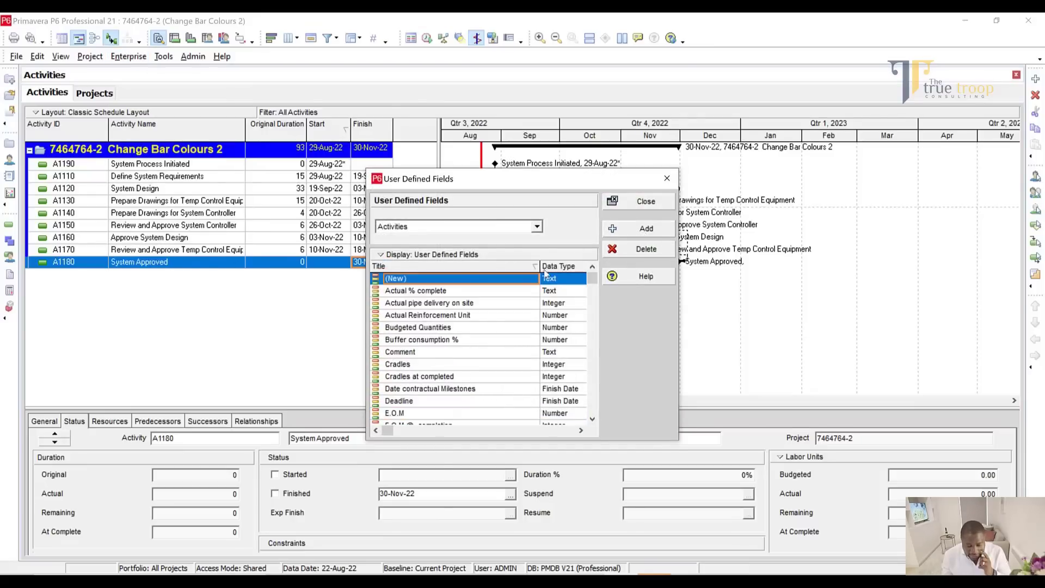
pyautogui.click(545, 277)
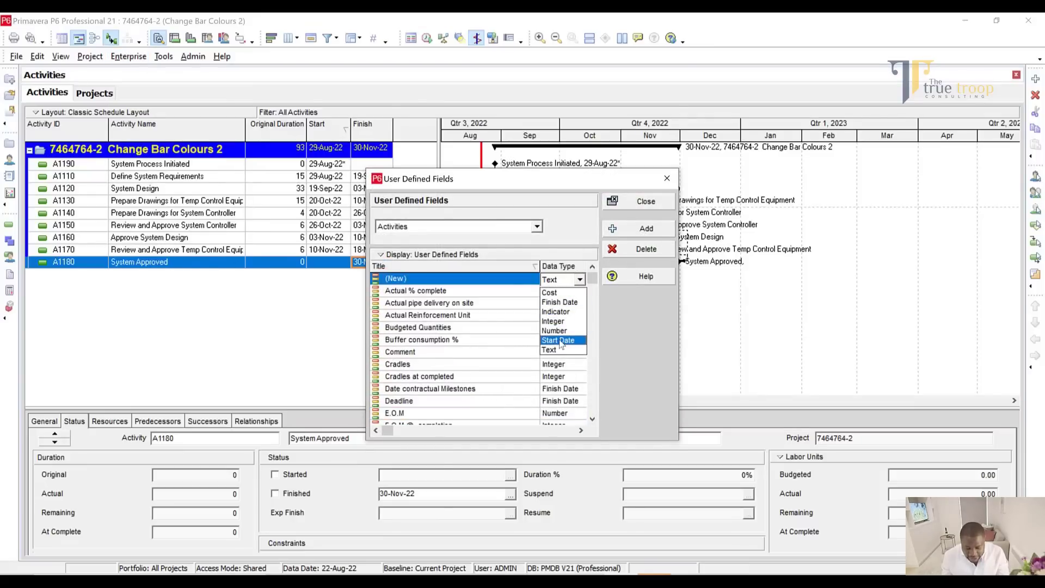
pyautogui.click(558, 340)
pyautogui.click(387, 278)
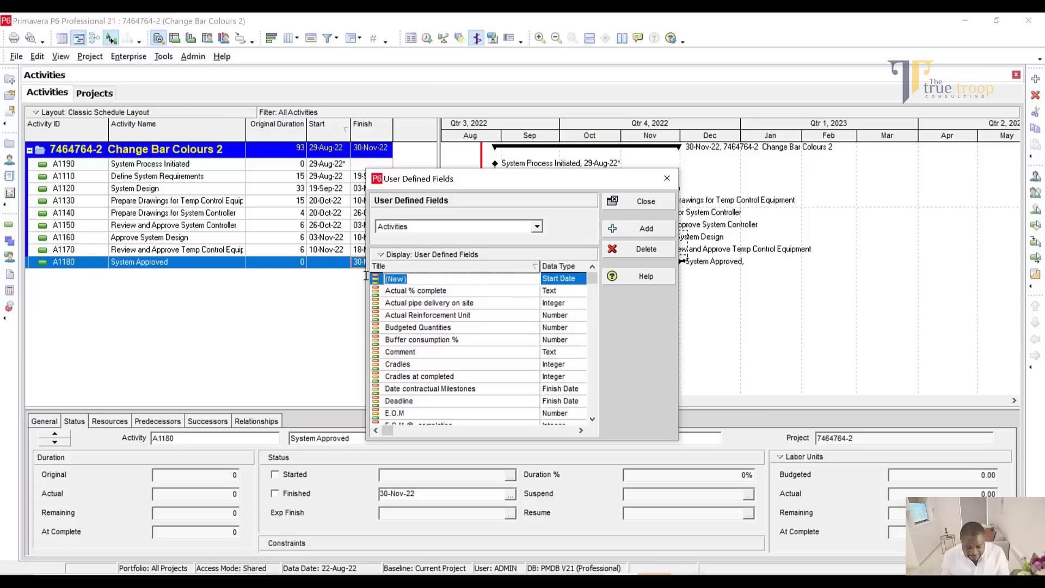
pyautogui.press('capslock')
pyautogui.write('E')
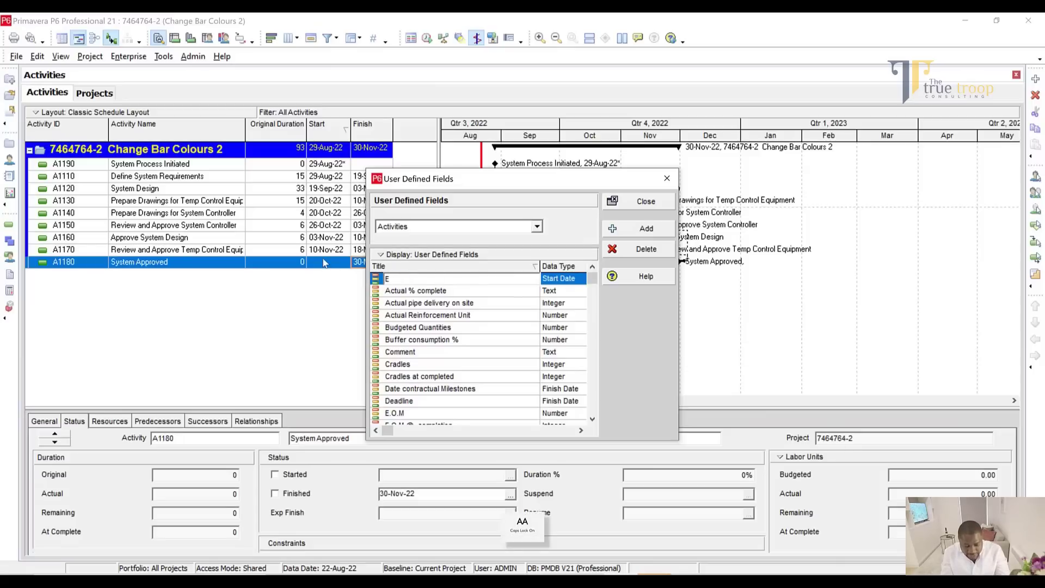
pyautogui.write('C')
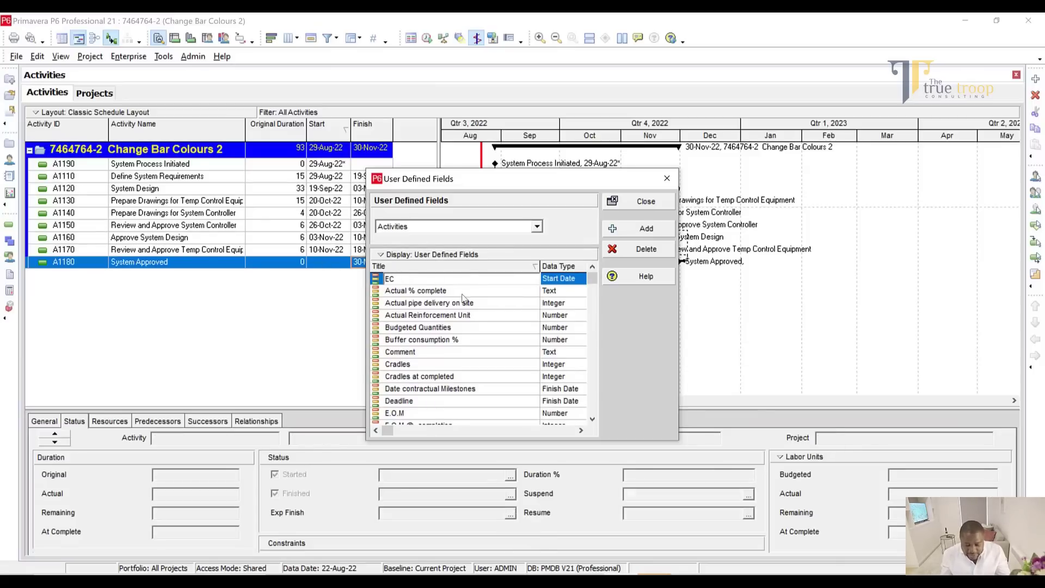
pyautogui.click(464, 292)
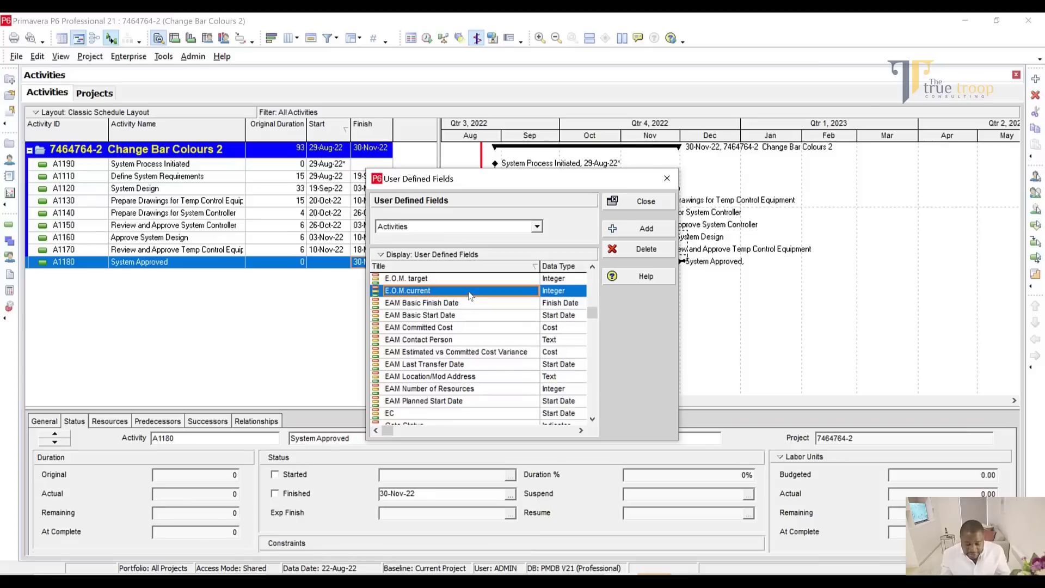
# Add a second Activities user defined field with data type Finish Date, entering "EC" as its title.
pyautogui.click(631, 228)
pyautogui.click(561, 278)
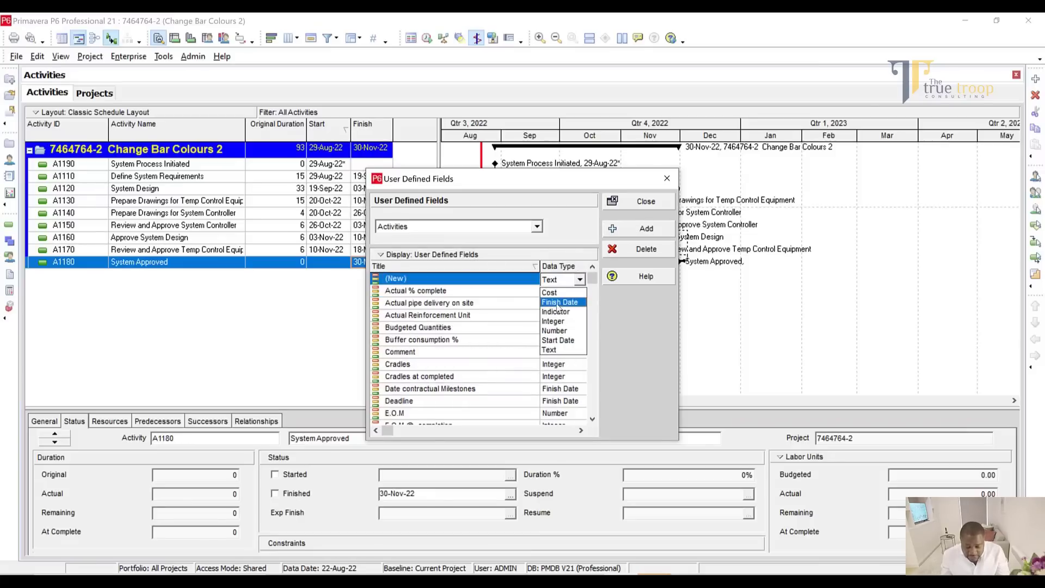
pyautogui.click(560, 302)
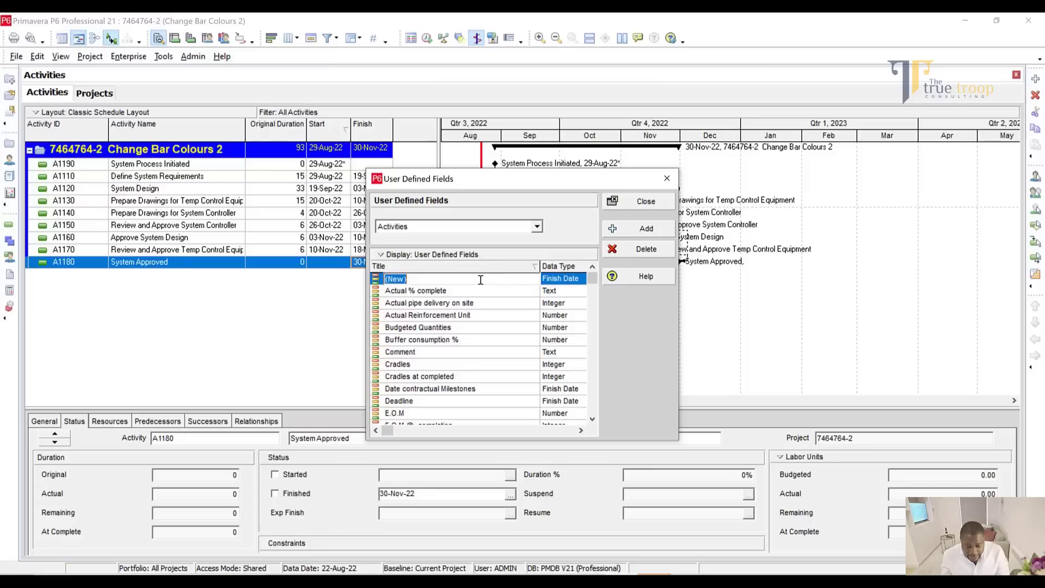
pyautogui.write('EC')
pyautogui.click(424, 292)
pyautogui.click(522, 323)
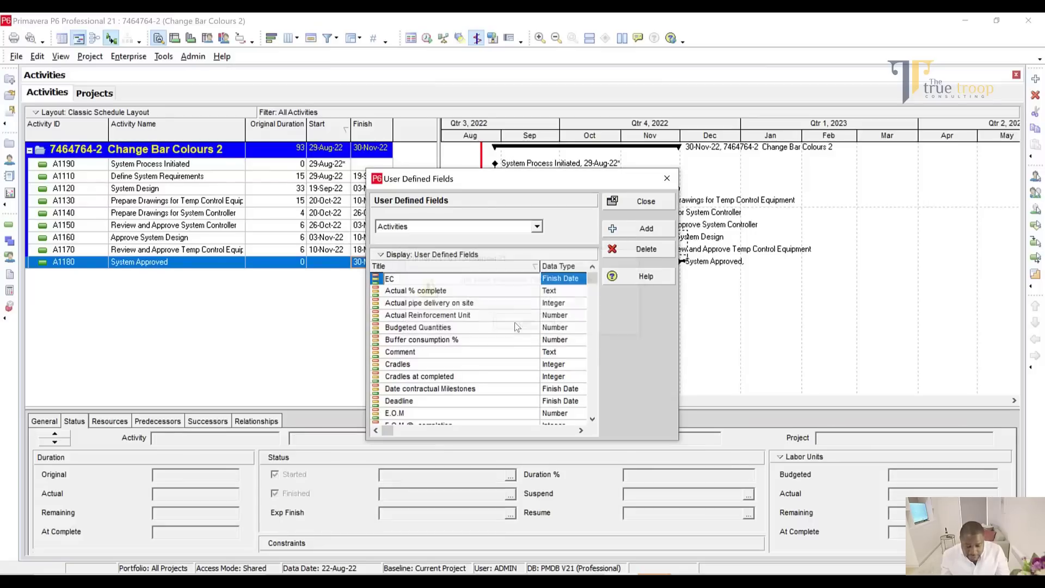
# Rename the EC user defined field of type Start Date as "EC Start".
pyautogui.scroll(-5, 452, 327)
pyautogui.click(448, 341)
pyautogui.scroll(-2, 443, 340)
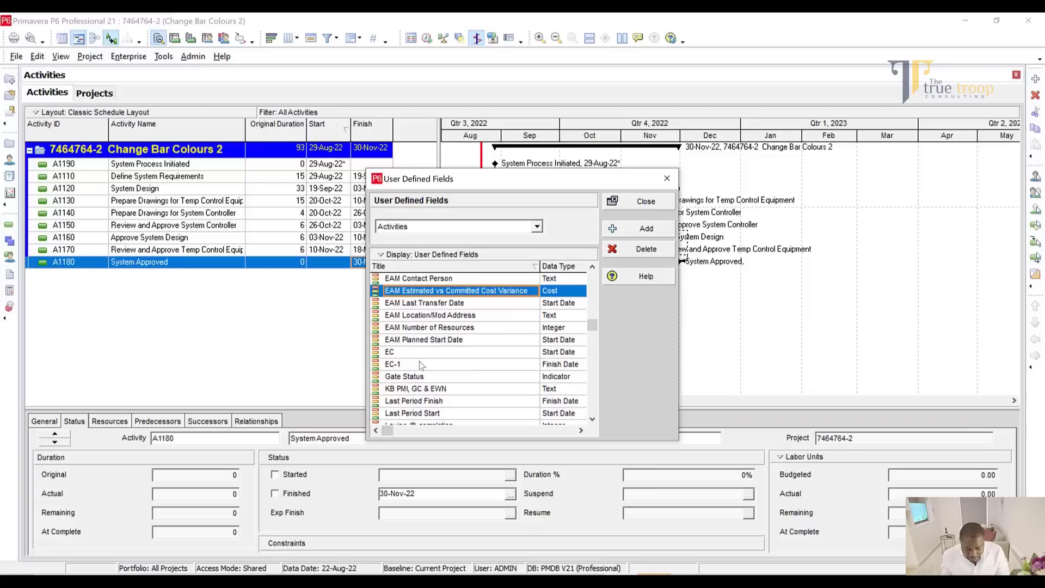
pyautogui.click(423, 365)
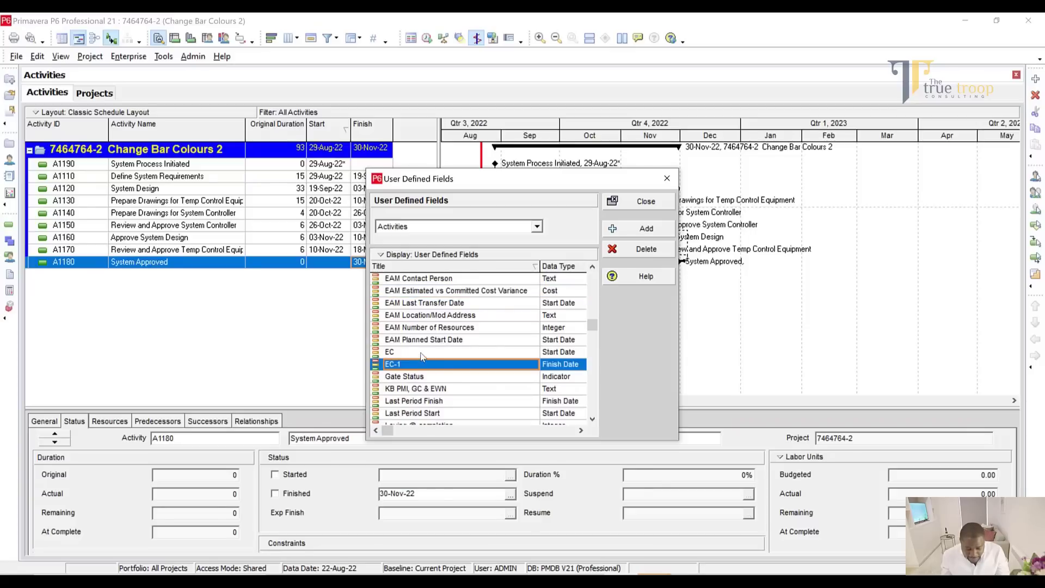
pyautogui.click(423, 356)
pyautogui.click(430, 352)
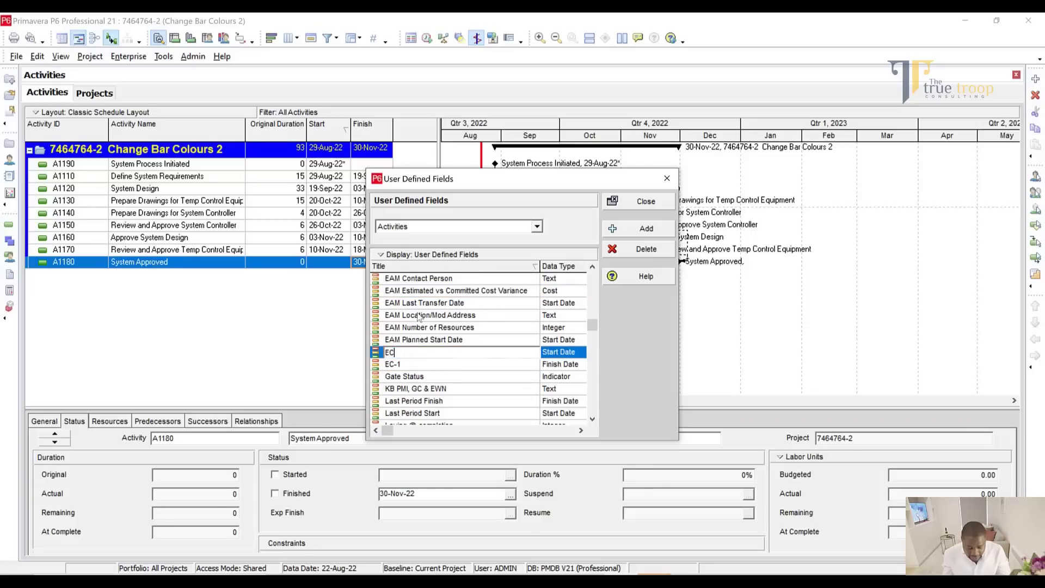
pyautogui.write('S')
pyautogui.press('capslock')
pyautogui.write('tart')
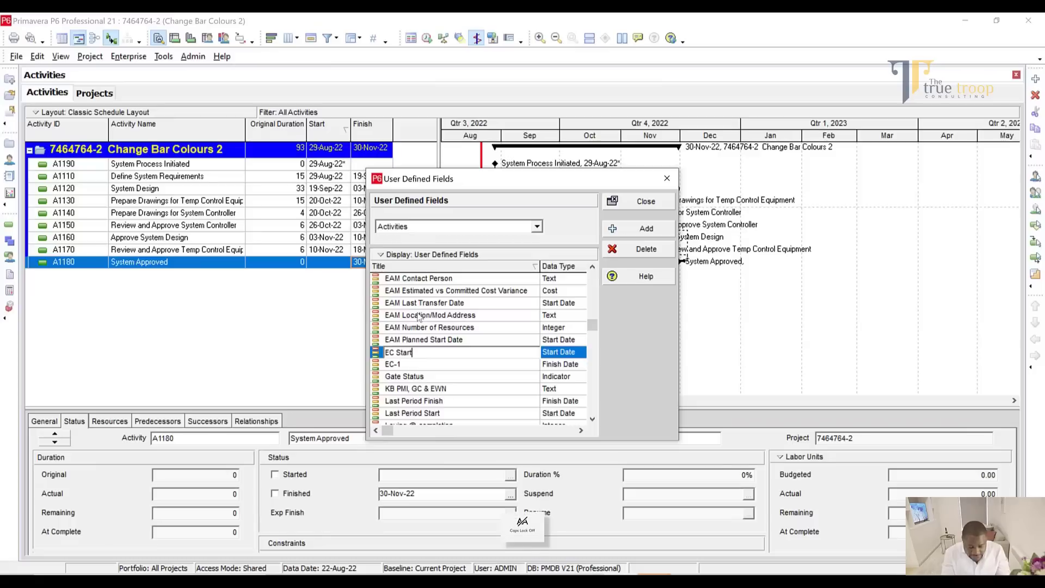
# Rename the EC-1 user defined field of type Finish Date as "EC Finish".
pyautogui.click(411, 363)
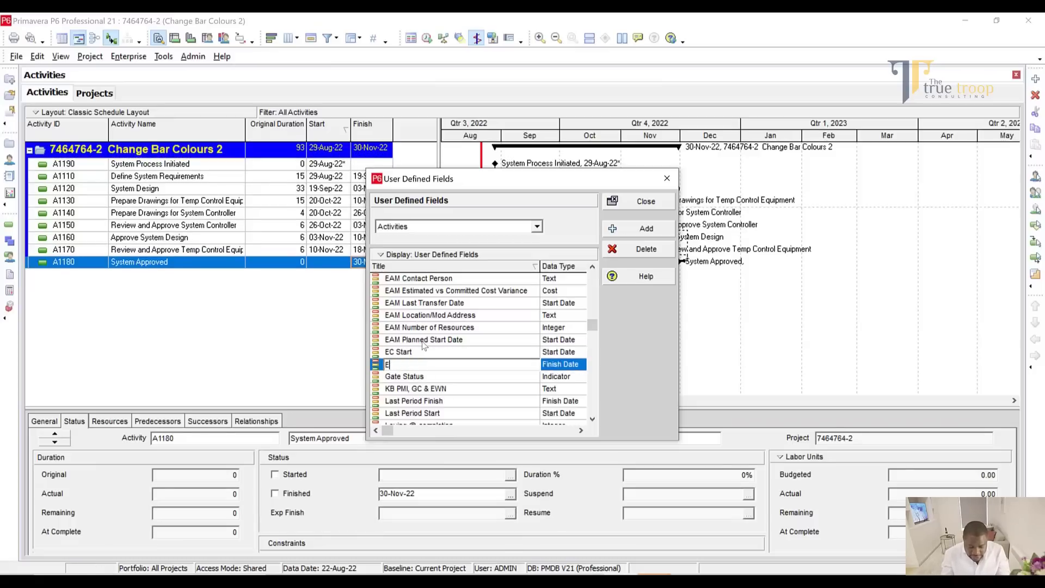
pyautogui.press('capslock')
pyautogui.write('EC ')
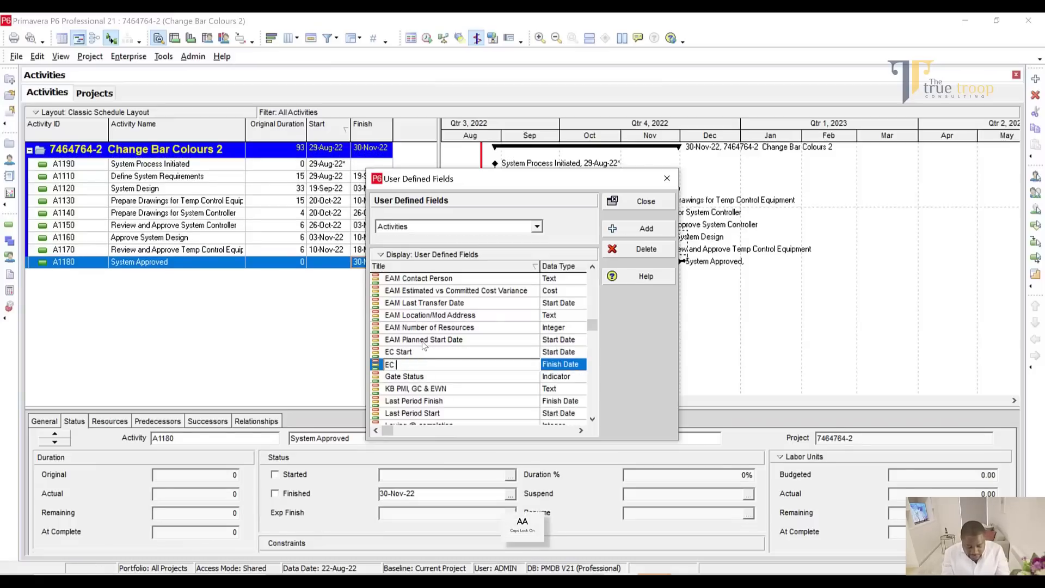
pyautogui.write('F')
pyautogui.press('capslock')
pyautogui.write('inish')
pyautogui.click(461, 315)
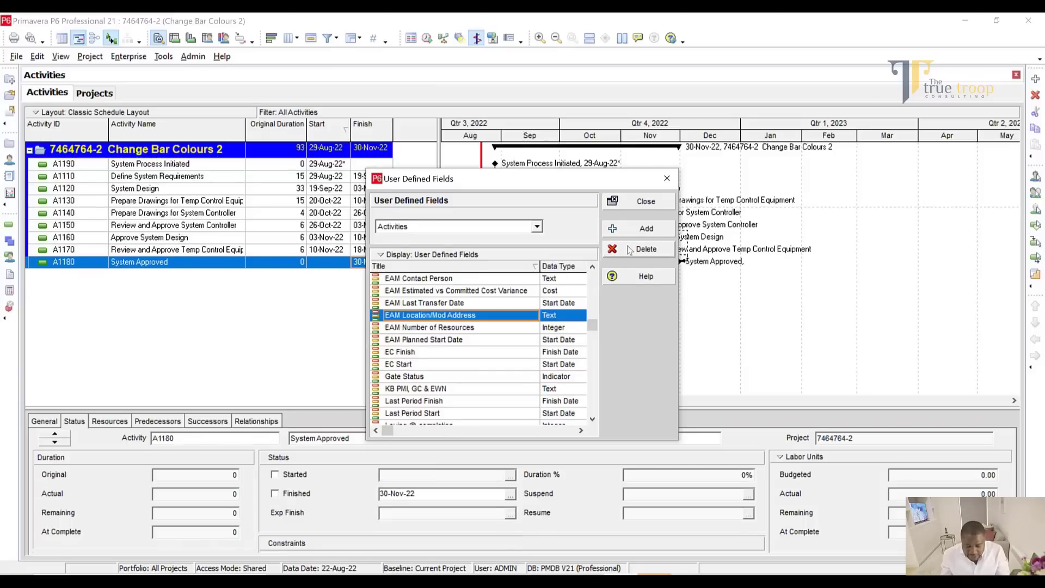
# Add an Activities user defined field titled "NN" with data type Start Date.
pyautogui.click(634, 230)
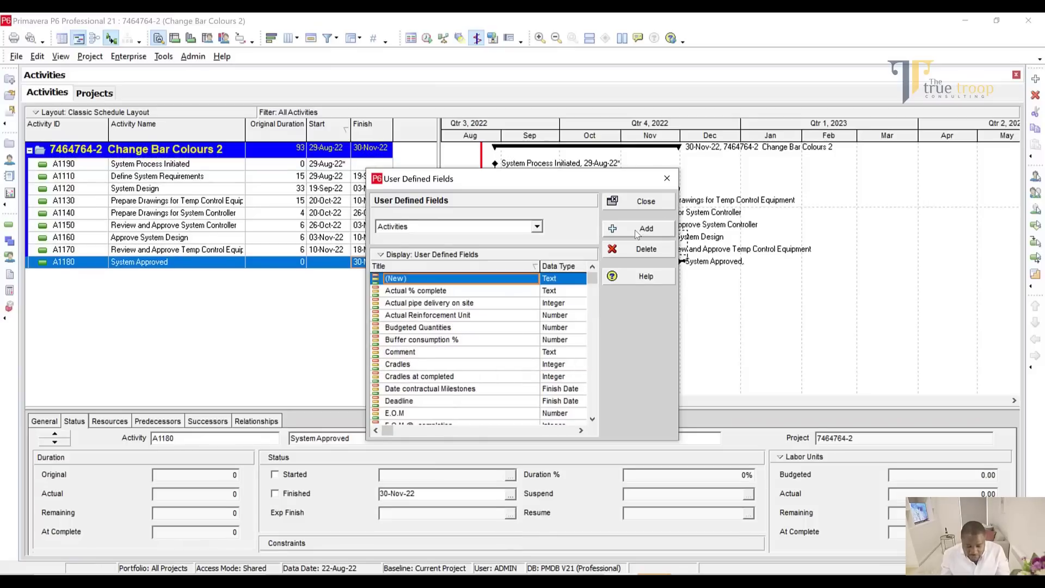
pyautogui.click(579, 280)
pyautogui.click(581, 283)
pyautogui.click(558, 290)
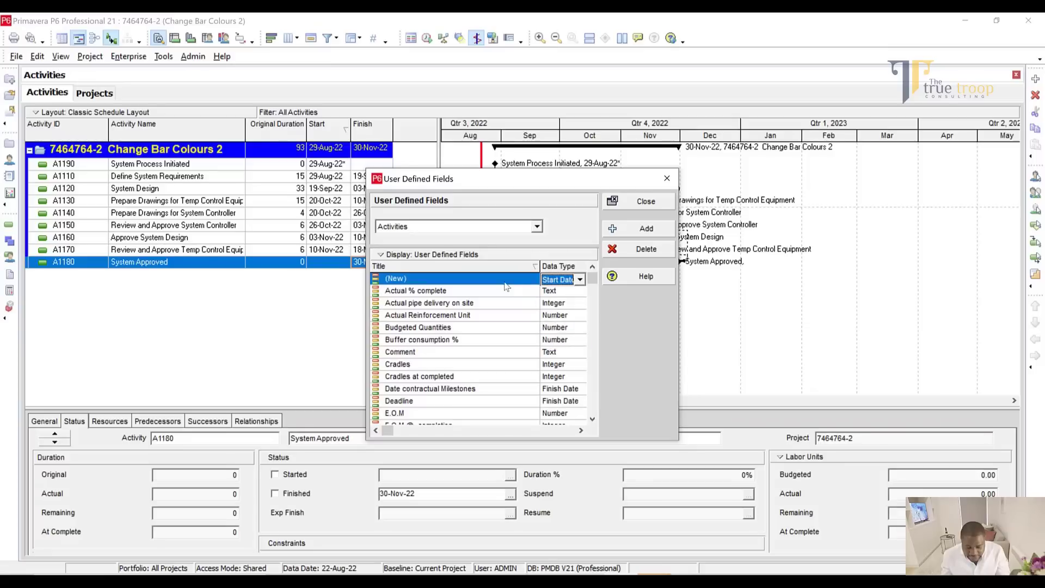
pyautogui.click(495, 282)
pyautogui.click(495, 282)
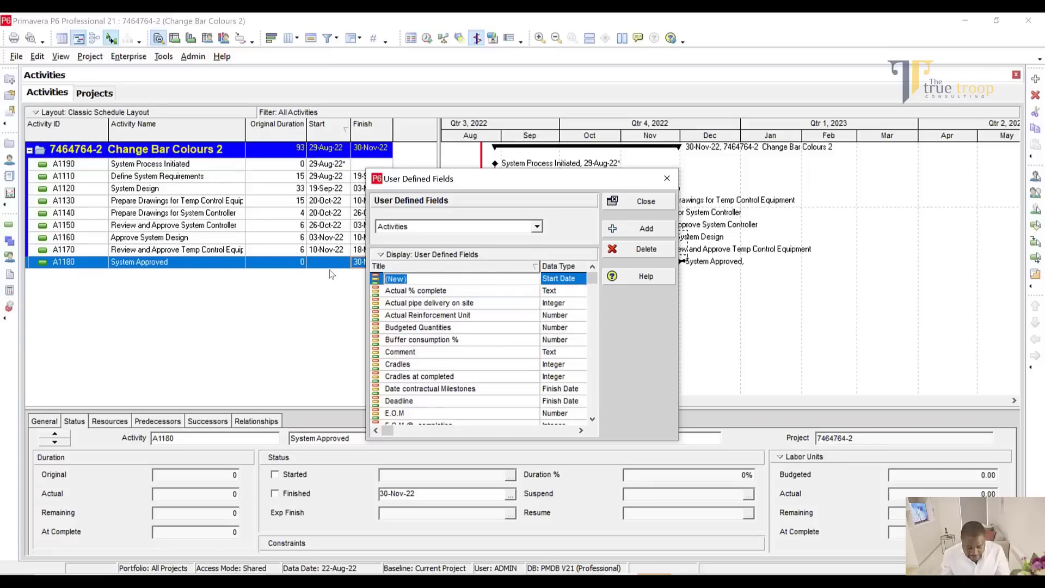
pyautogui.press('capslock')
pyautogui.write('NN')
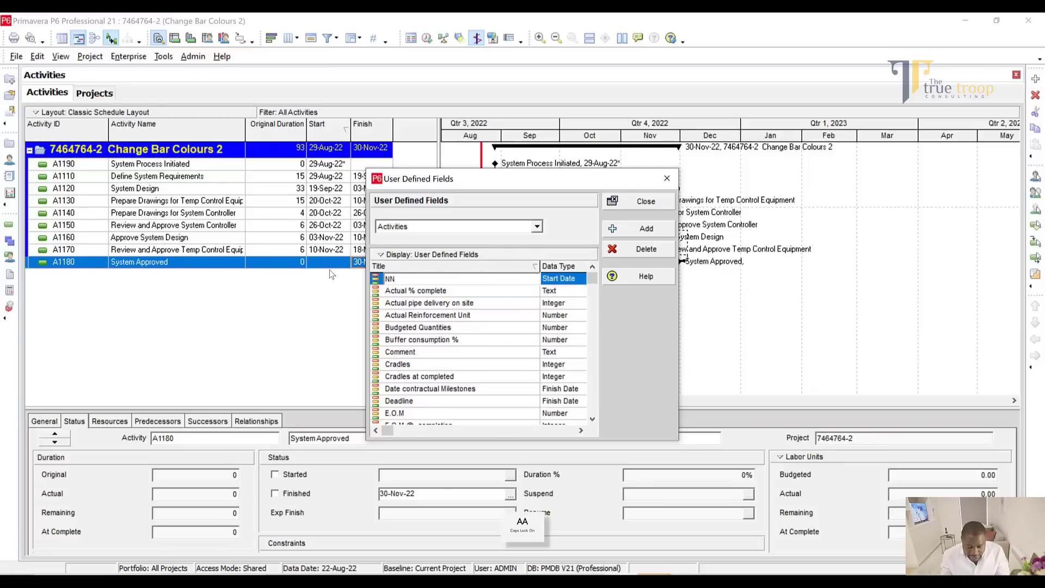
pyautogui.press('Return')
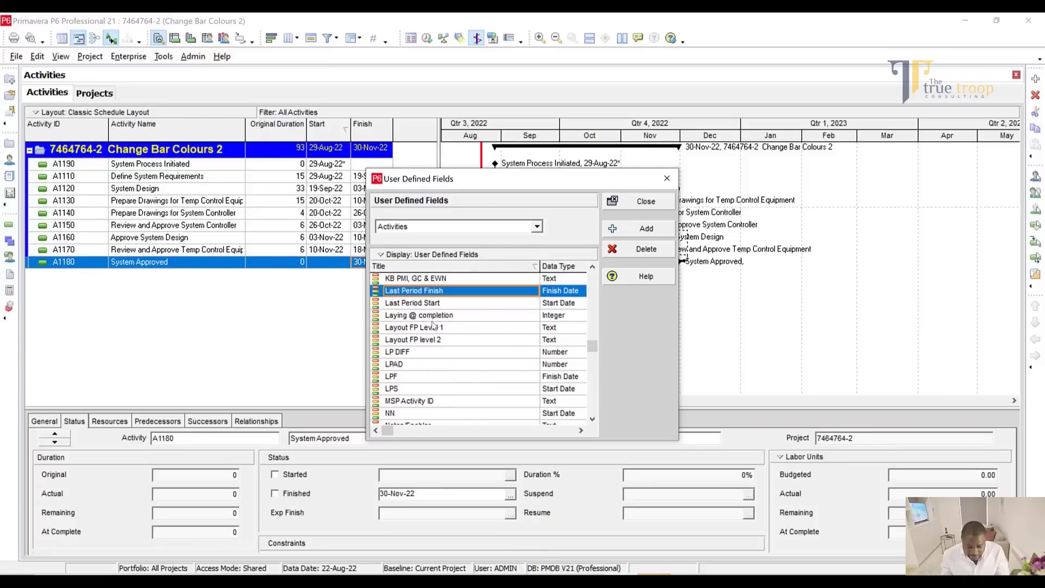
# Rename the NN user defined field of type Start Date as "NN Start".
pyautogui.doubleClick(448, 418)
pyautogui.write('S')
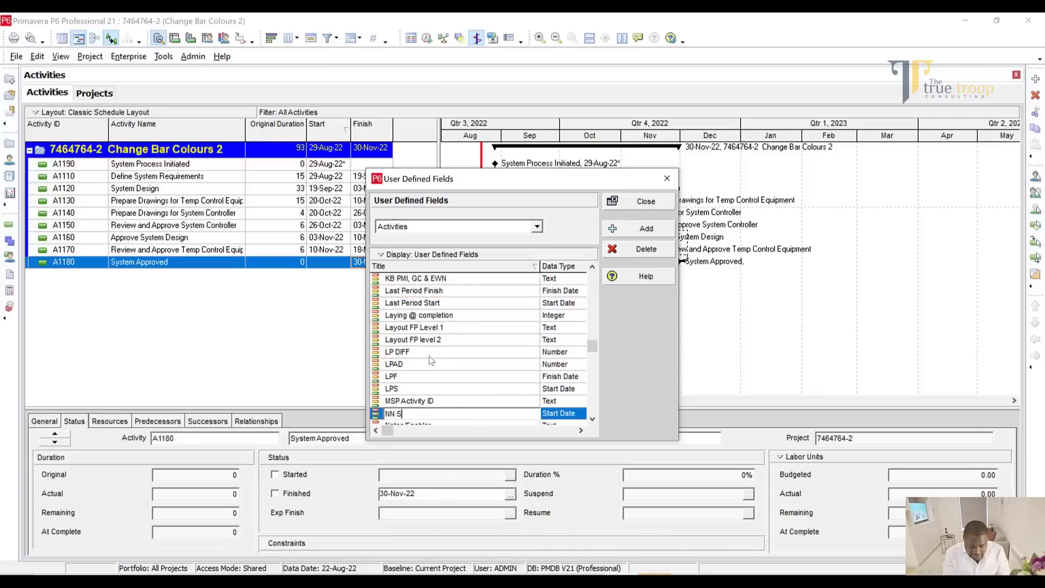
pyautogui.press('capslock')
pyautogui.write('tart')
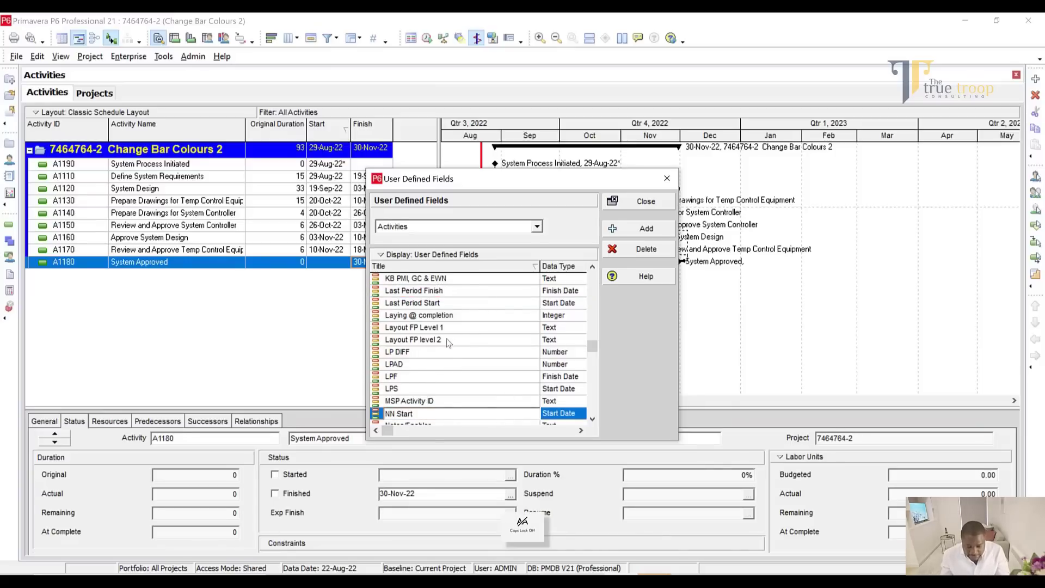
# Add another Activities user defined field titled "NN" with data type Finish Date.
pyautogui.click(630, 230)
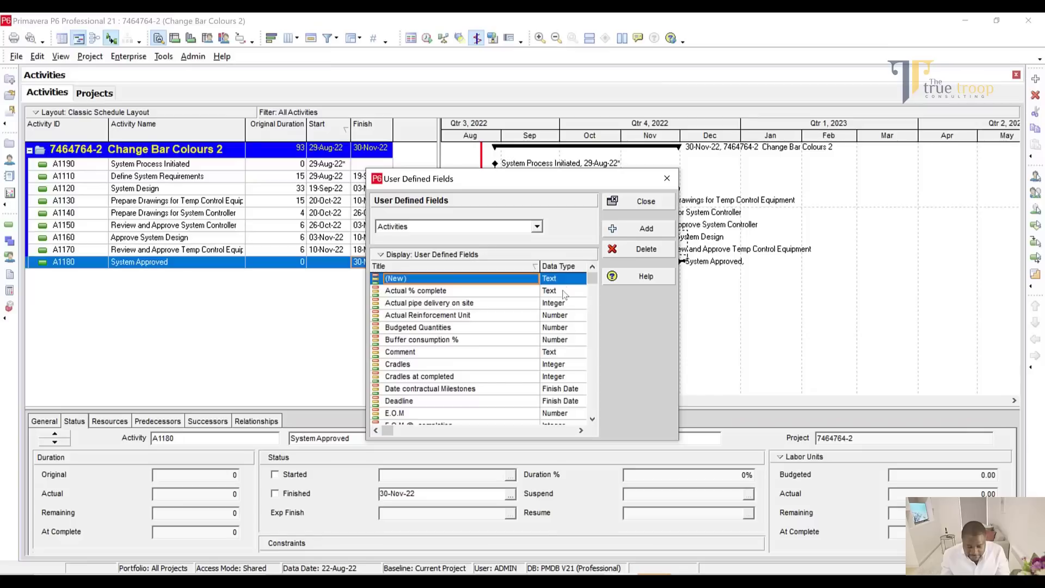
pyautogui.click(564, 279)
pyautogui.click(564, 279)
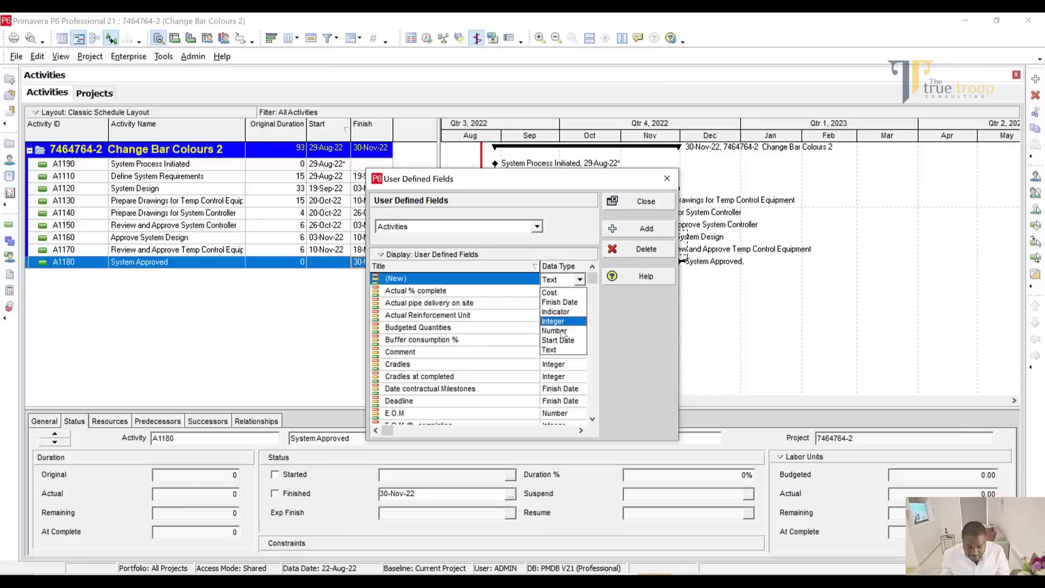
pyautogui.click(560, 302)
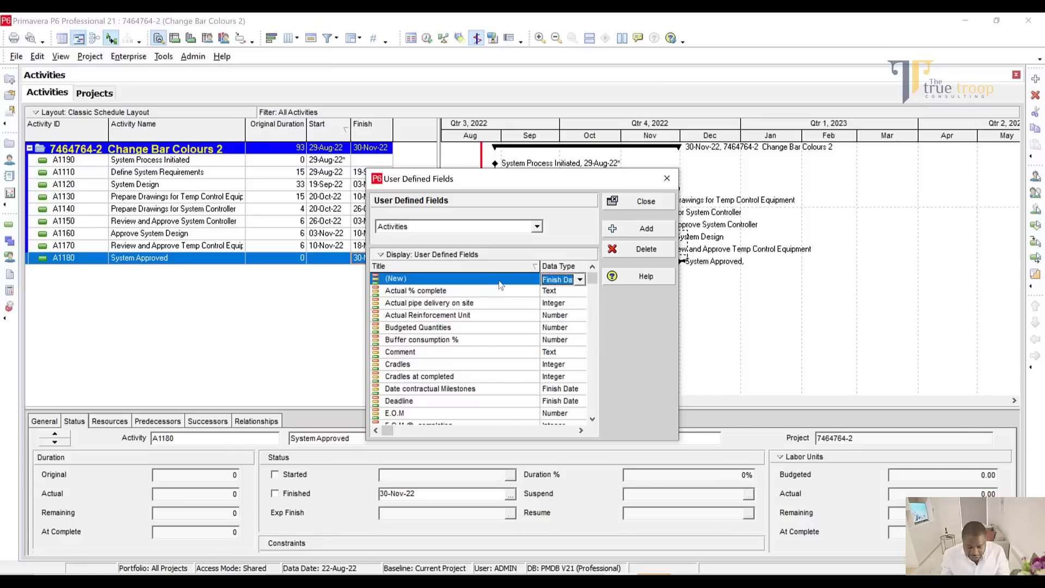
pyautogui.click(500, 281)
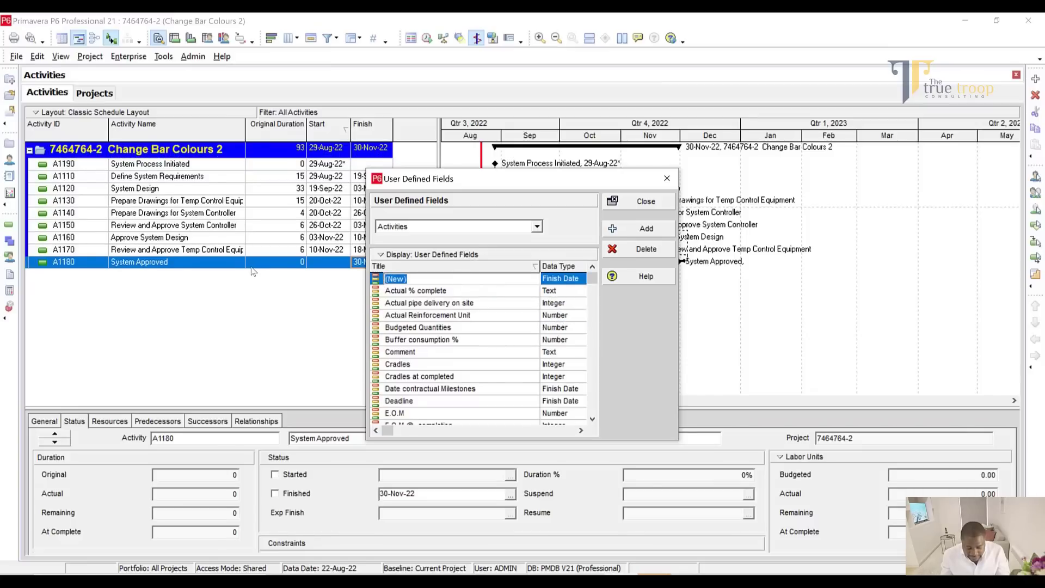
pyautogui.write('nn')
pyautogui.press('BackSpace')
pyautogui.press('BackSpace')
pyautogui.press('capslock')
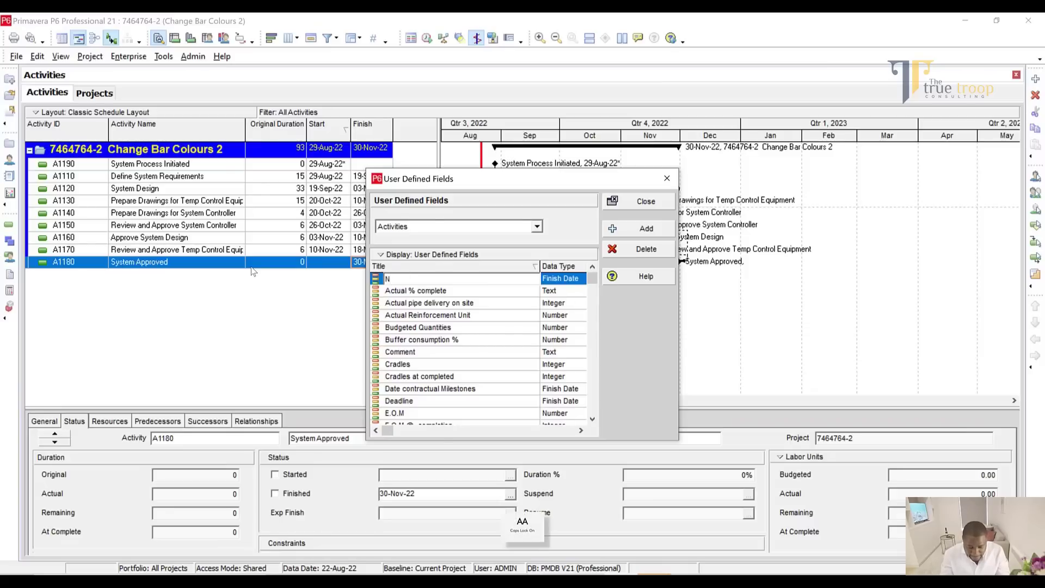
pyautogui.write('NN')
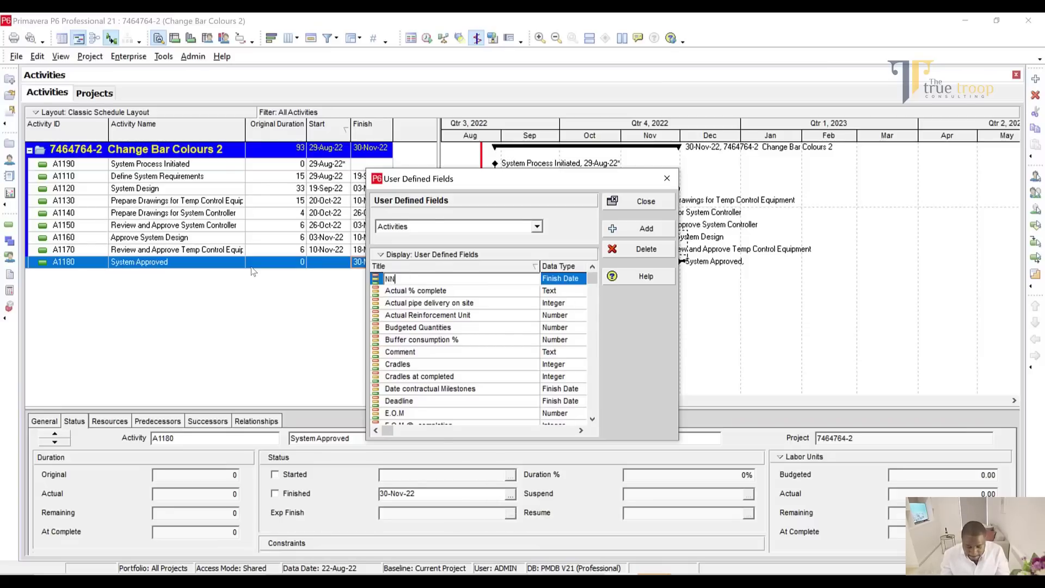
pyautogui.press('Return')
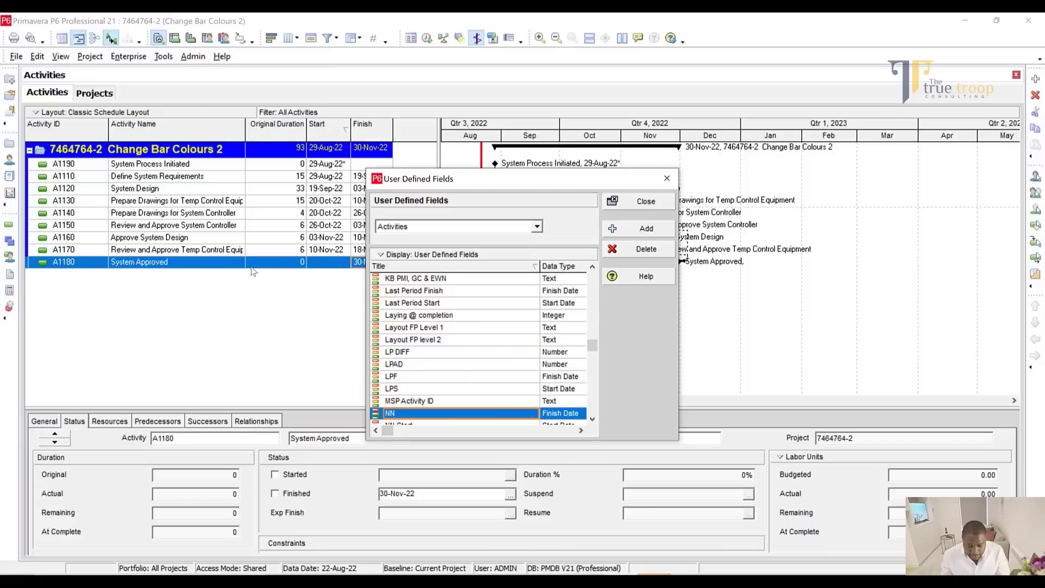
# Rename the NN user defined field of type Finish Date as "NN Finish".
pyautogui.click(445, 372)
pyautogui.click(426, 413)
pyautogui.scroll(-1, 426, 393)
pyautogui.scroll(-1, 426, 393)
pyautogui.click(419, 376)
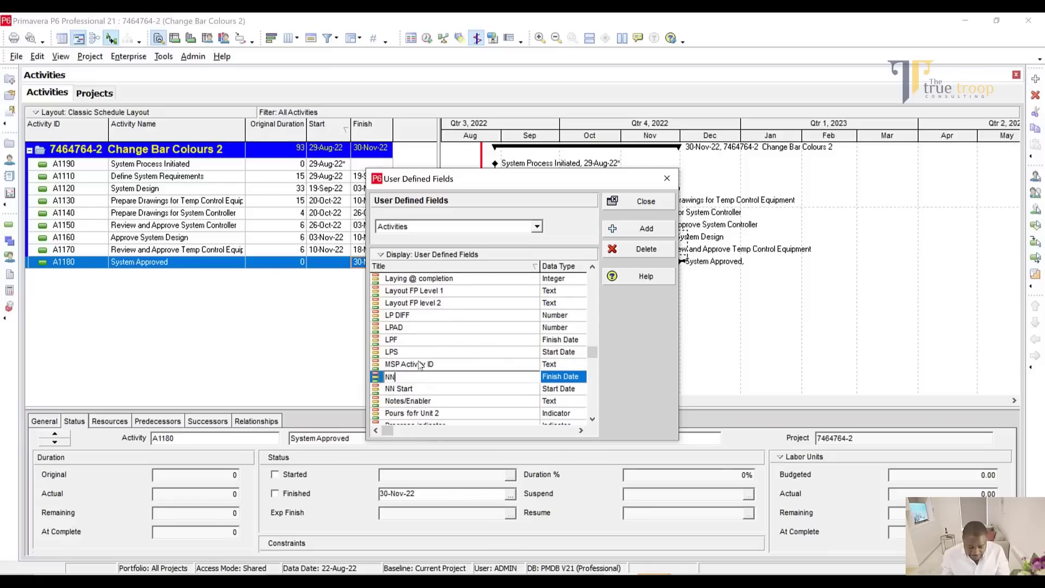
pyautogui.write('F')
pyautogui.press('capslock')
pyautogui.write('inish')
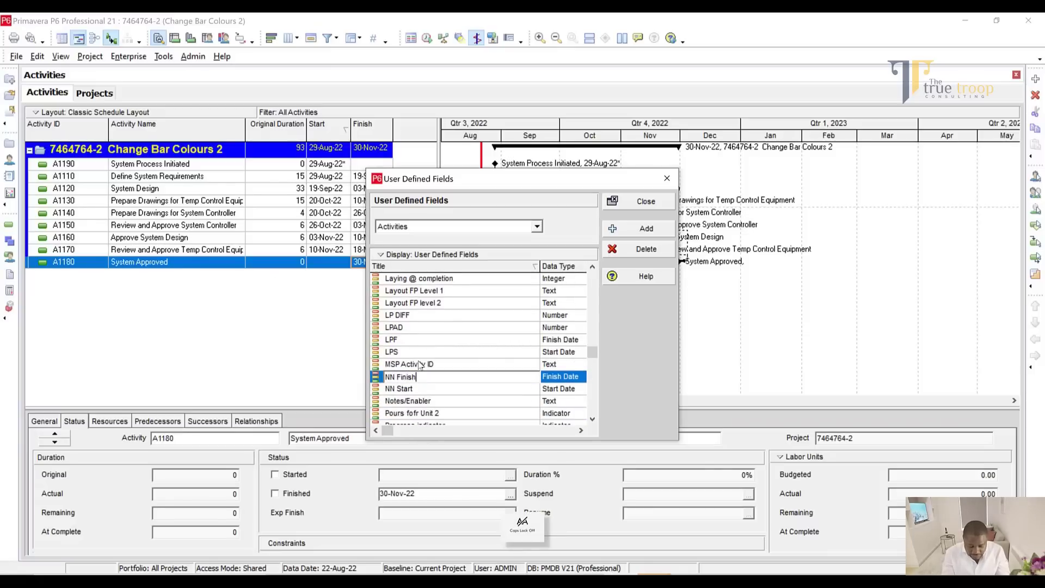
# Add an Activities user defined field titled "EN" with data type Start Date.
pyautogui.click(432, 339)
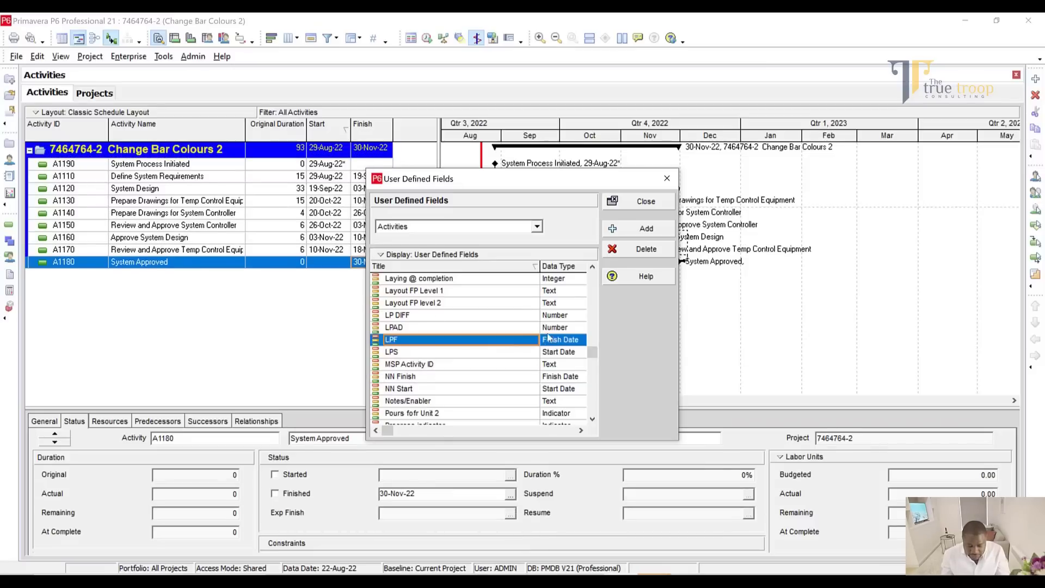
pyautogui.click(451, 367)
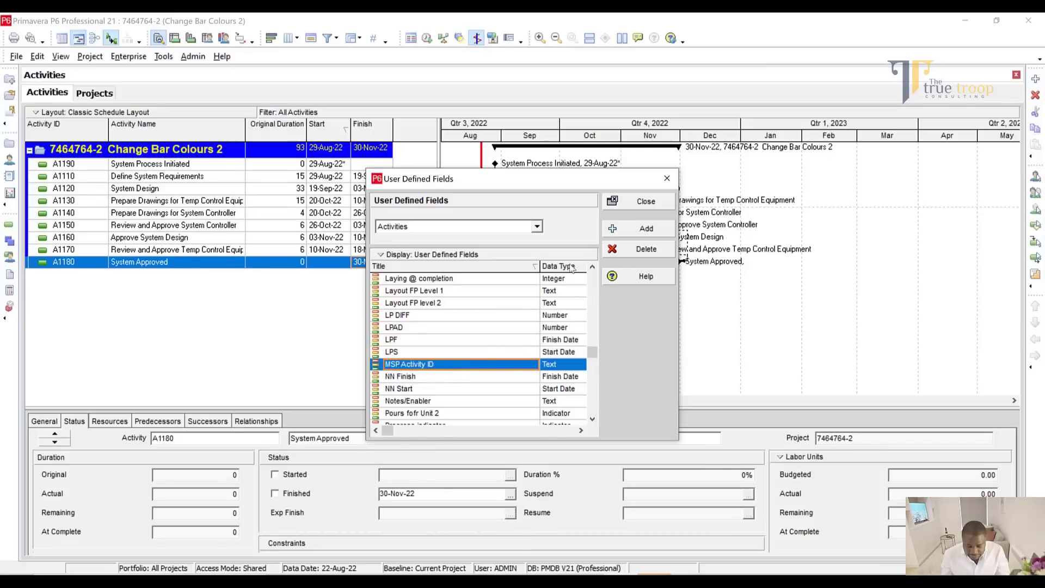
pyautogui.click(635, 230)
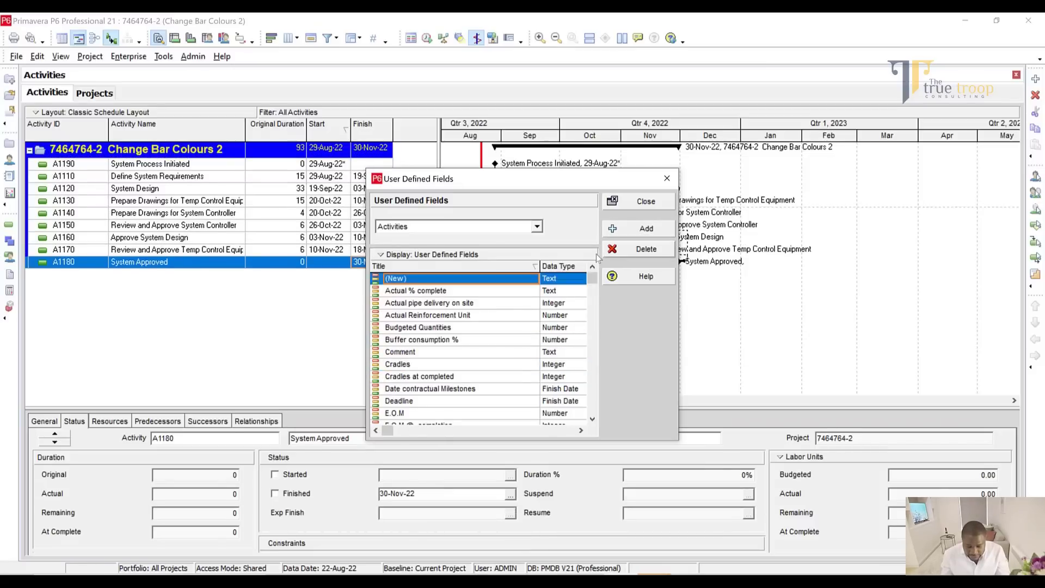
pyautogui.click(560, 279)
pyautogui.click(579, 279)
pyautogui.click(557, 340)
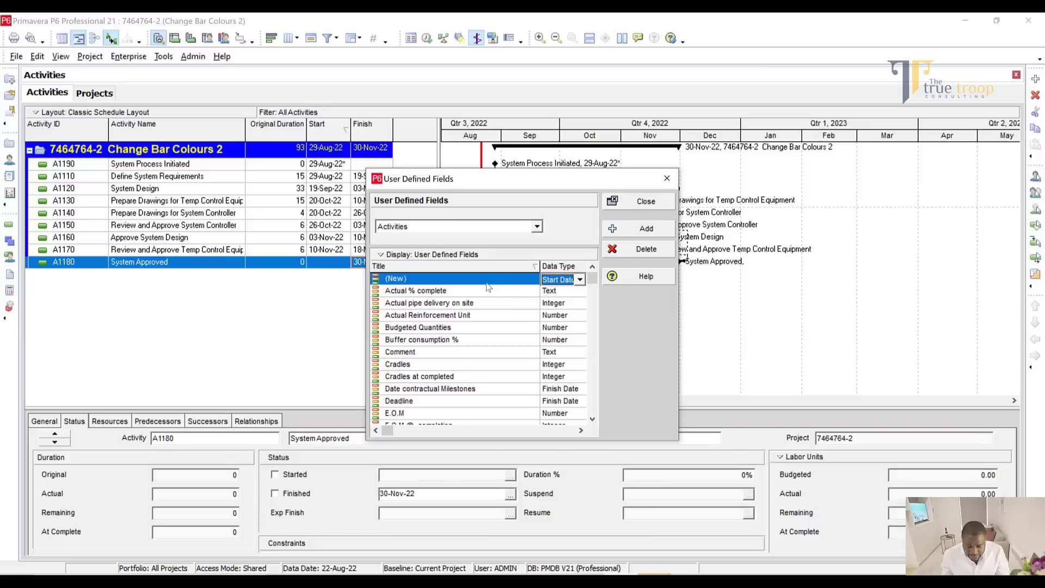
pyautogui.click(459, 278)
pyautogui.hotkey('ctrl', 'a')
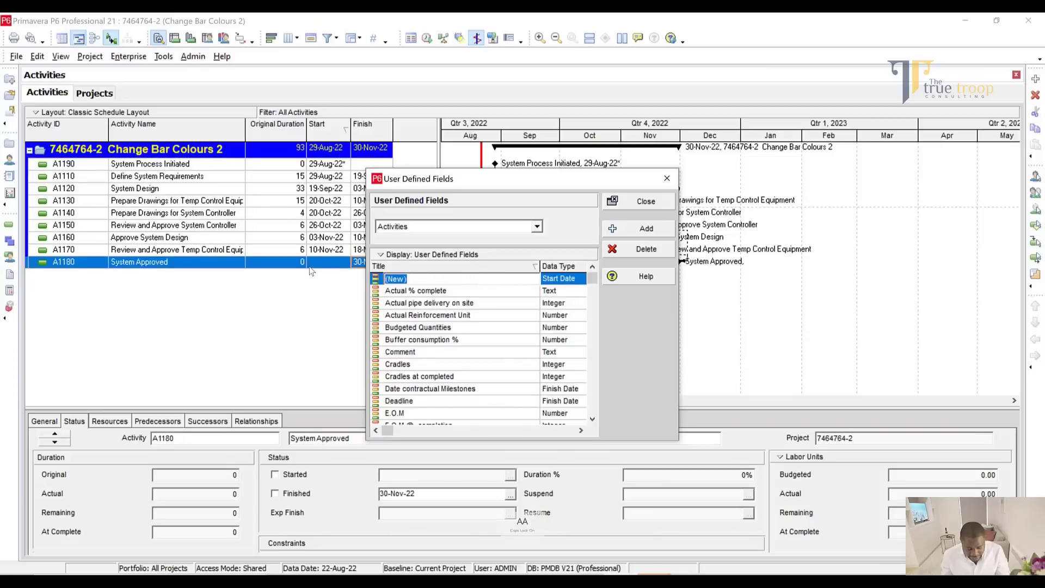
pyautogui.press('capslock')
pyautogui.write('EN')
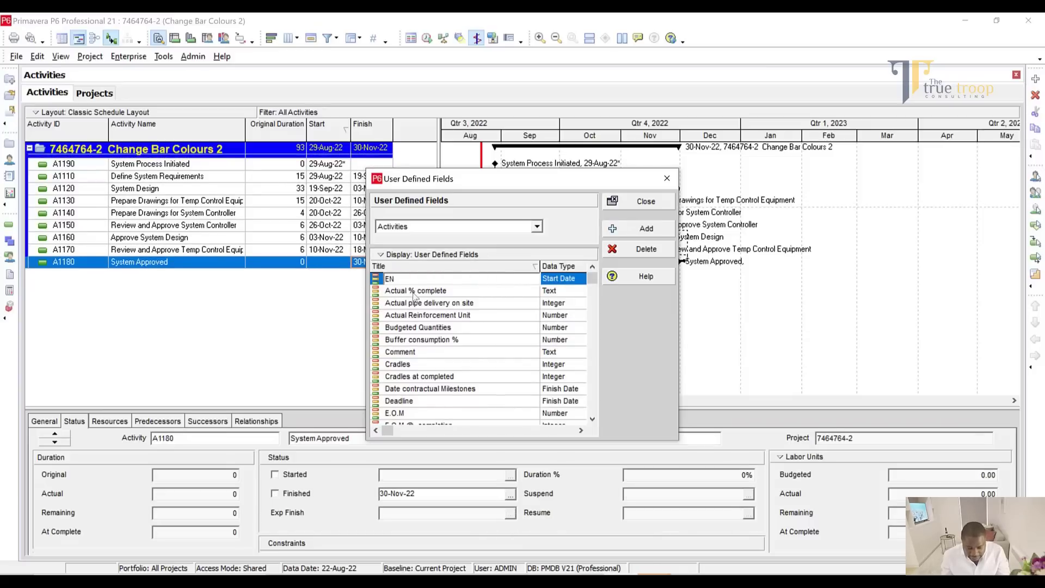
pyautogui.click(453, 294)
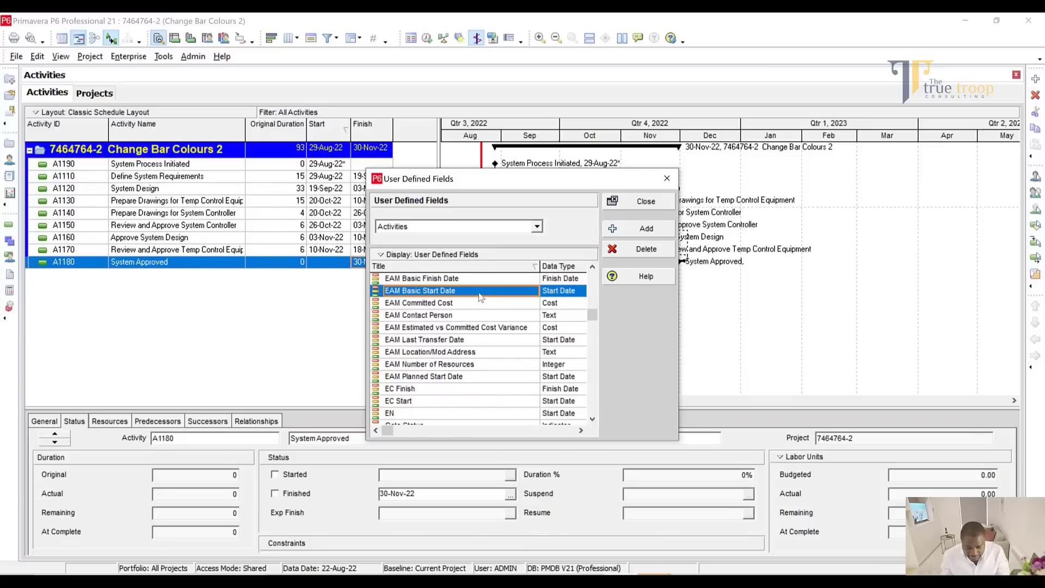
# Add another Activities user defined field with data type Finish Date, trying the title "EN" and using "EN-1" instead.
pyautogui.click(631, 230)
pyautogui.click(555, 281)
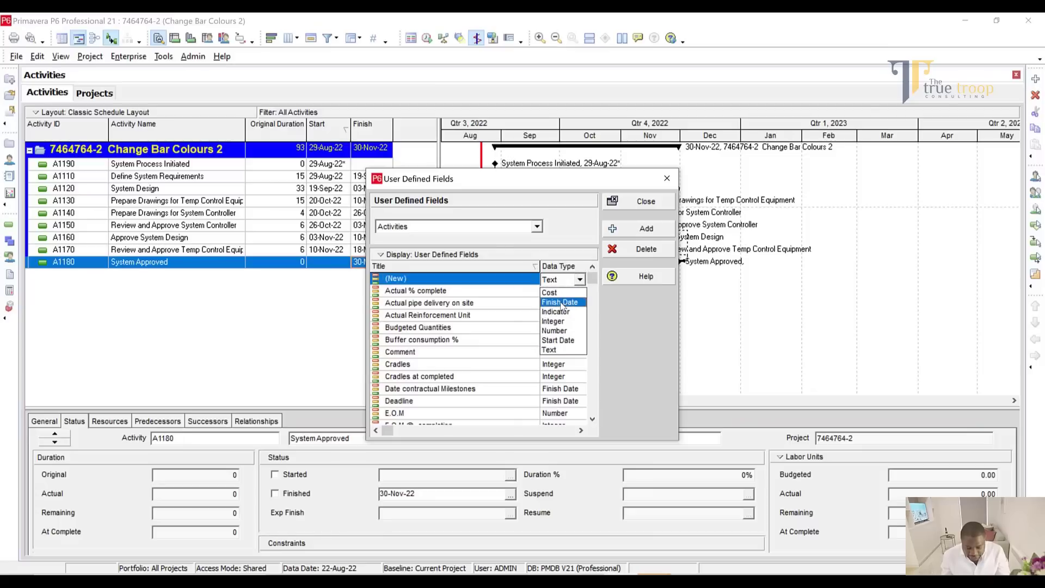
pyautogui.click(558, 302)
pyautogui.write('EN')
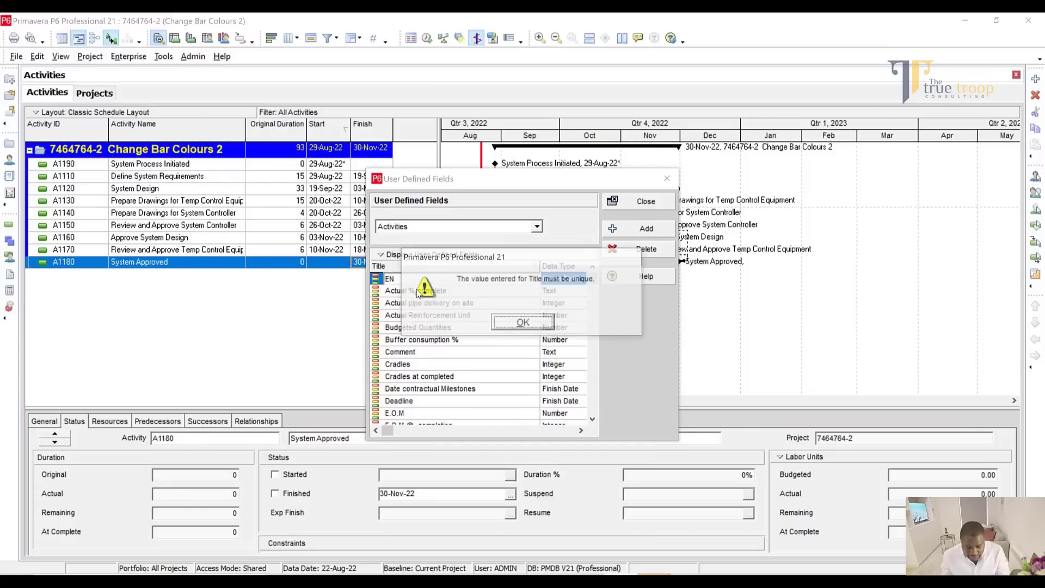
pyautogui.click(416, 291)
pyautogui.click(524, 323)
pyautogui.write('-1')
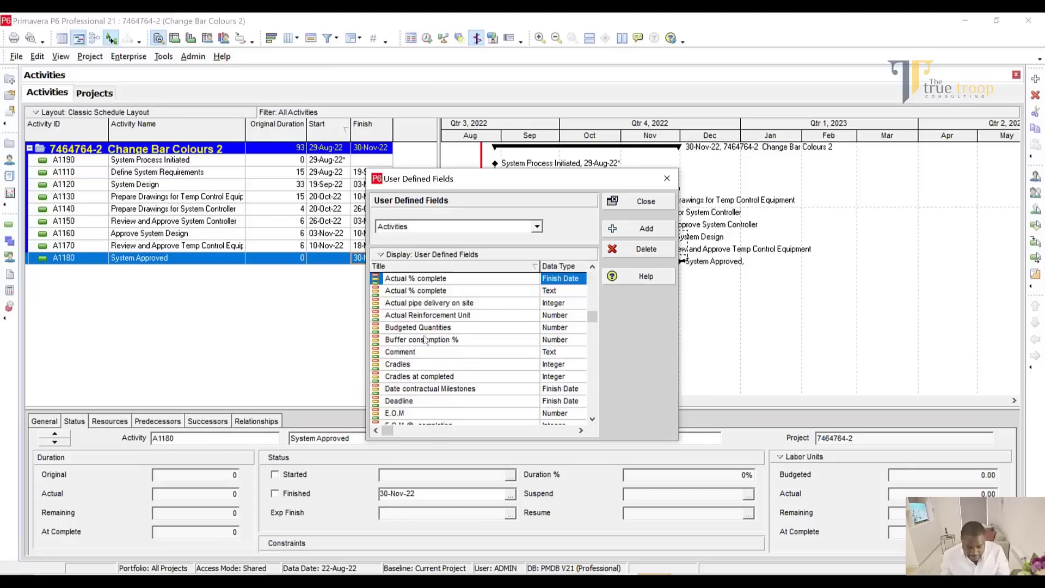
pyautogui.press('Return')
# Rename the EN user defined field of type Start Date as "EN Start".
pyautogui.click(422, 380)
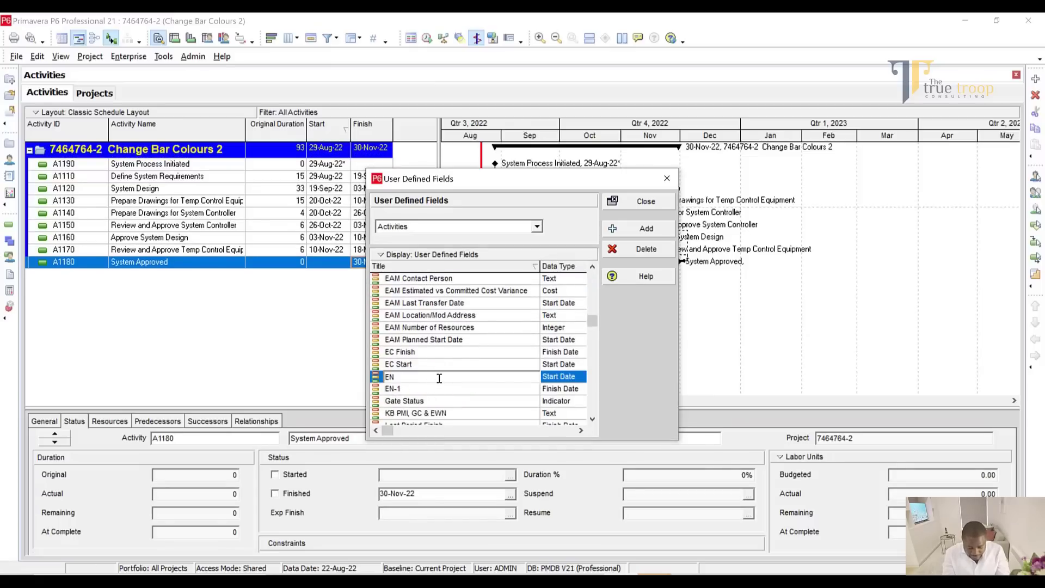
pyautogui.write('S')
pyautogui.press('capslock')
pyautogui.write('tart')
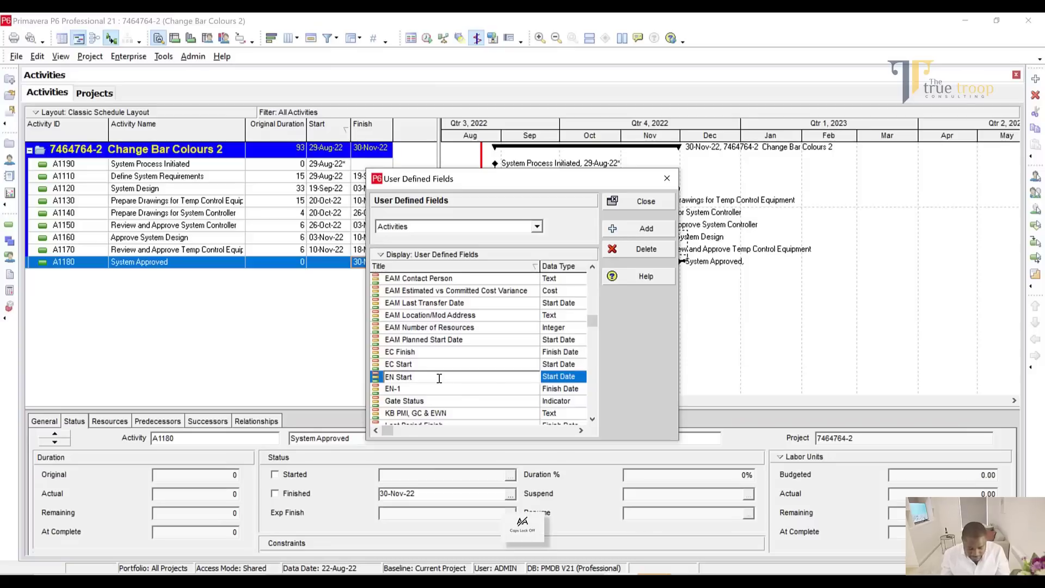
# Rename the EN-1 user defined field of type Finish Date as "EN Finish".
pyautogui.click(446, 389)
pyautogui.write('EN')
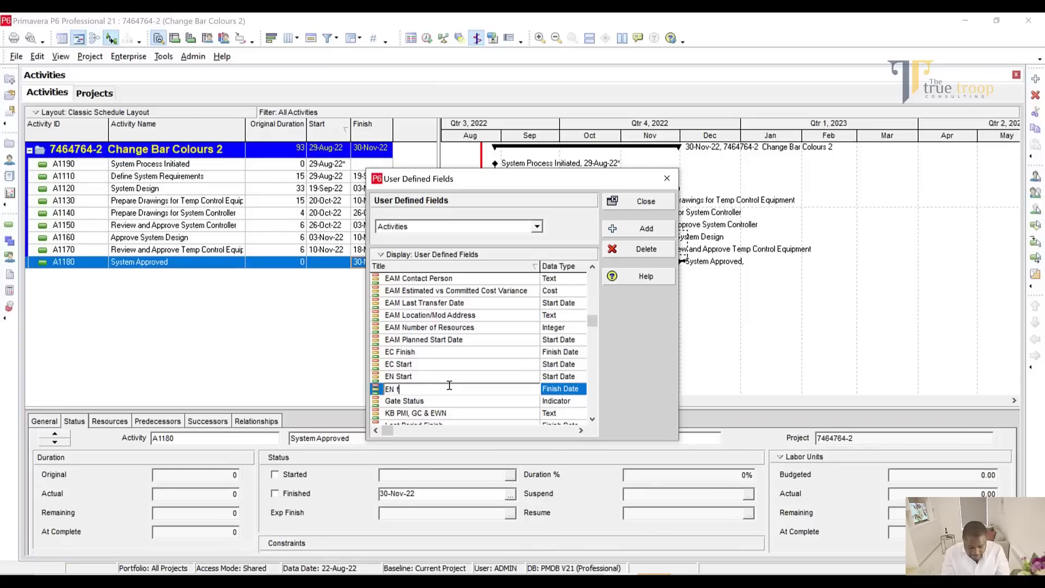
pyautogui.press('capslock')
pyautogui.write('Finish')
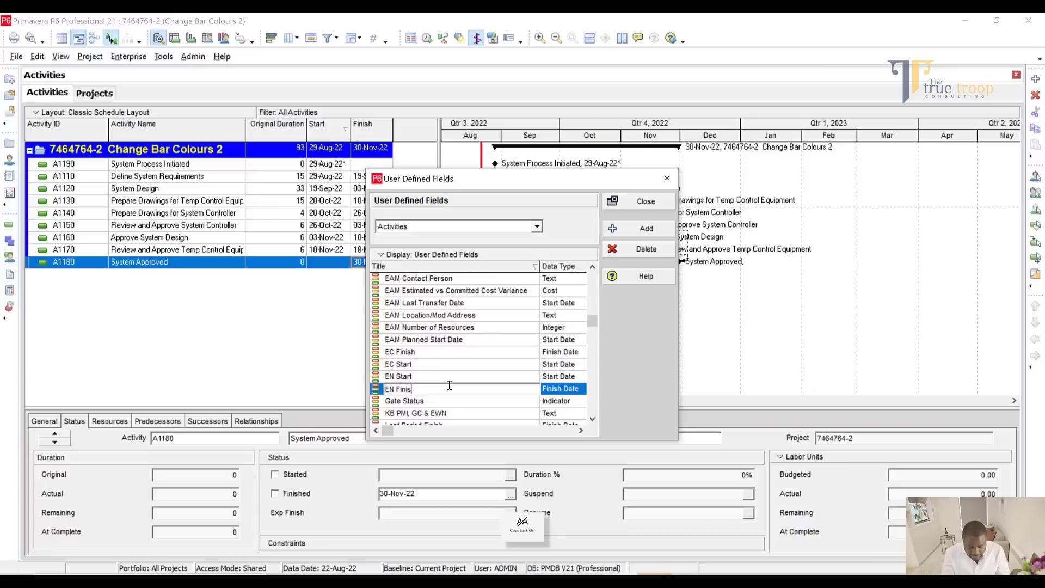
pyautogui.click(448, 360)
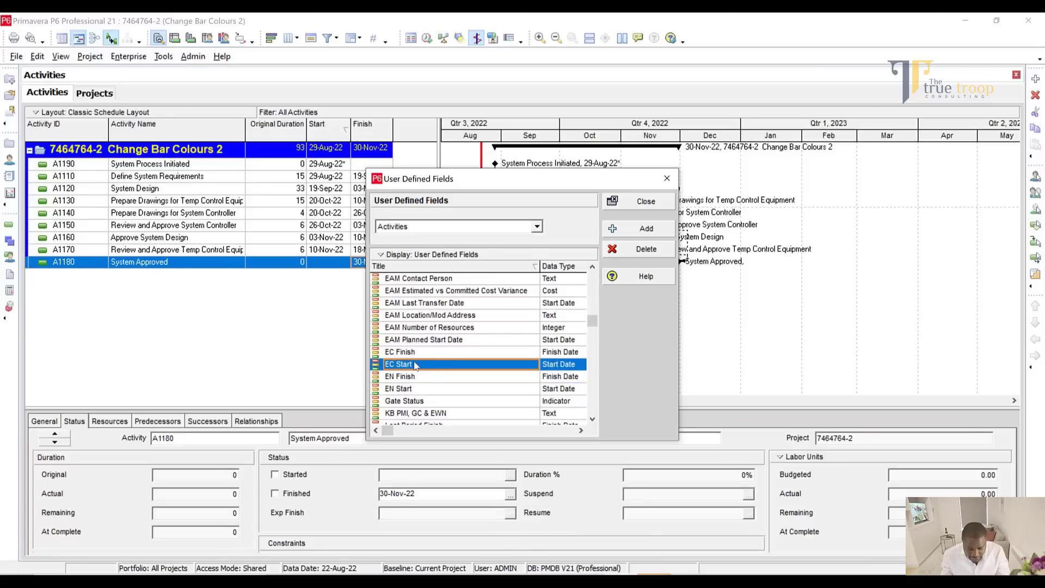
# Review the titles and data types of the EC, EN and NN start and finish fields, and close the user defined fields.
pyautogui.click(417, 352)
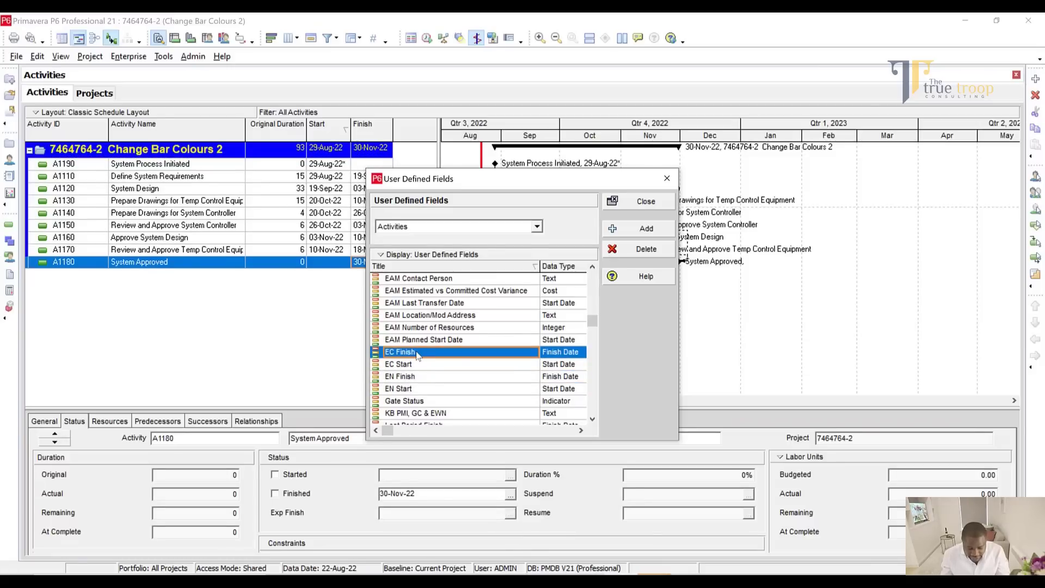
pyautogui.click(415, 377)
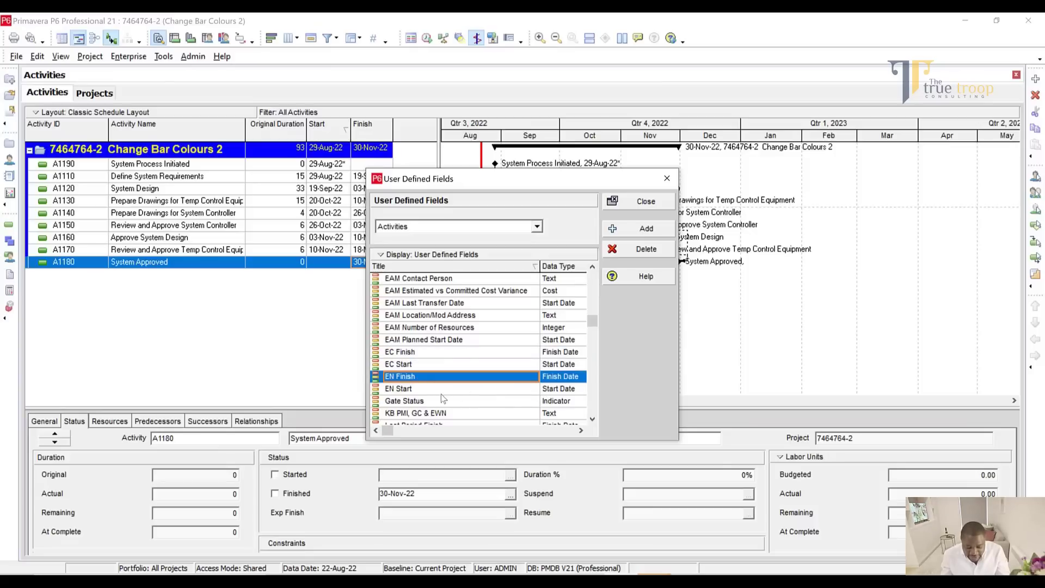
pyautogui.click(439, 389)
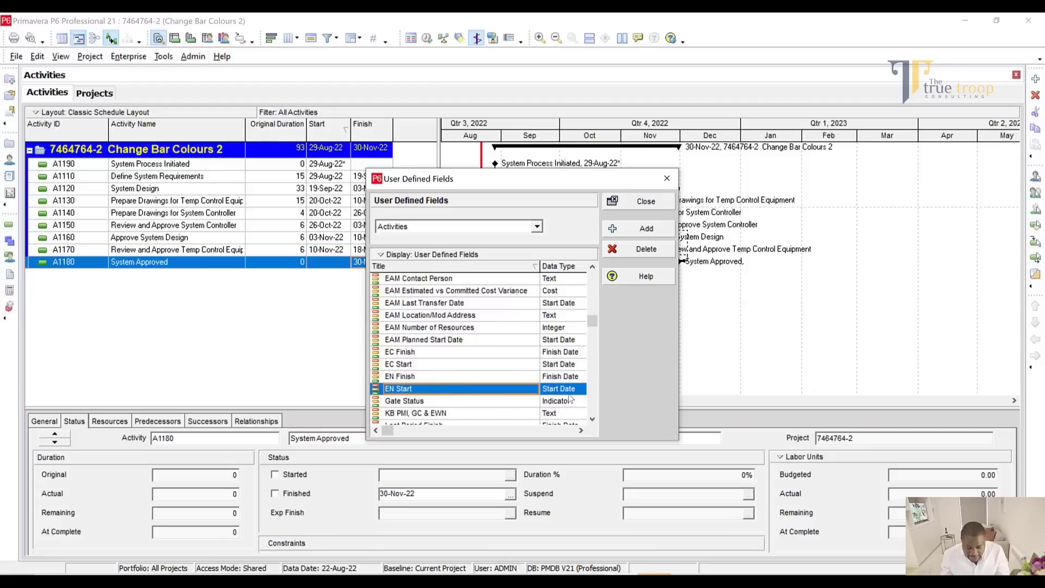
pyautogui.click(444, 365)
pyautogui.scroll(1, 444, 368)
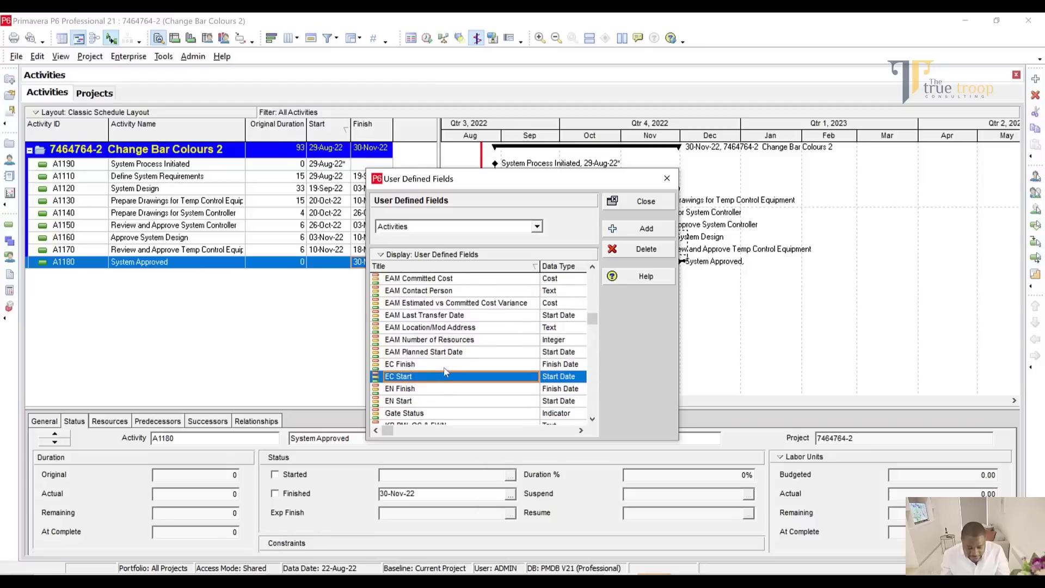
pyautogui.scroll(-3, 445, 368)
pyautogui.scroll(-4, 445, 369)
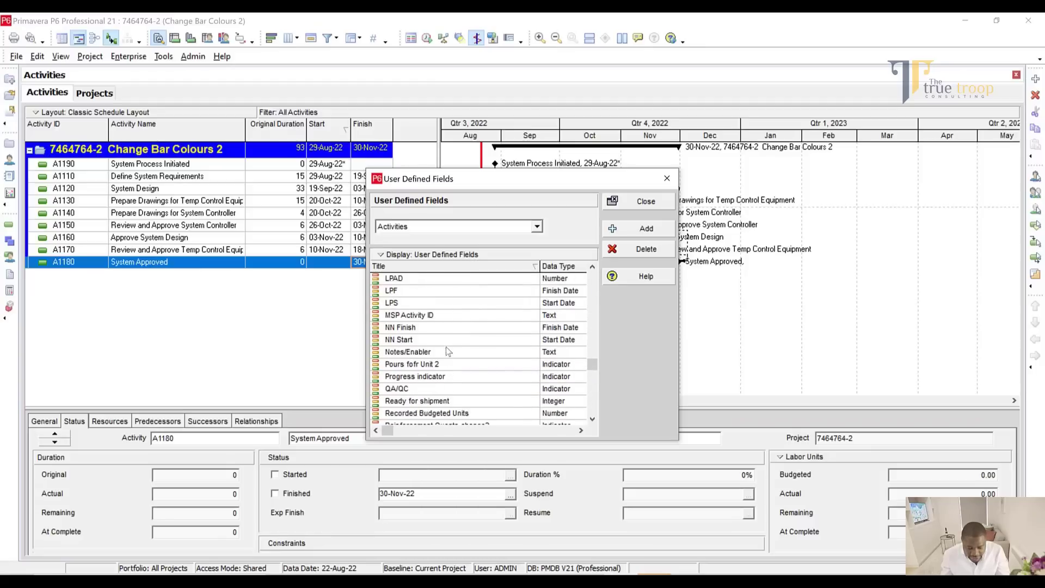
pyautogui.click(429, 329)
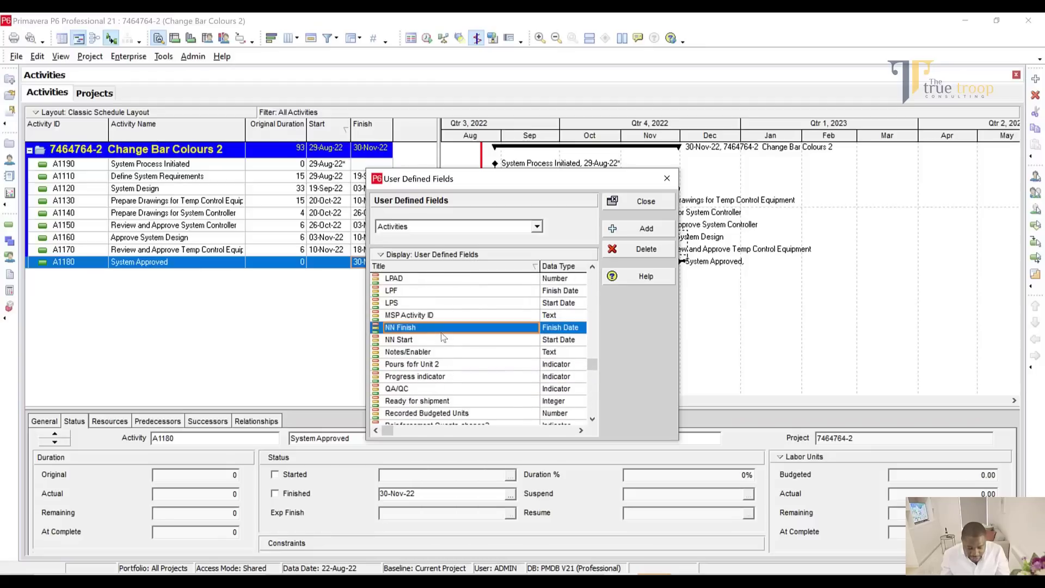
pyautogui.click(506, 341)
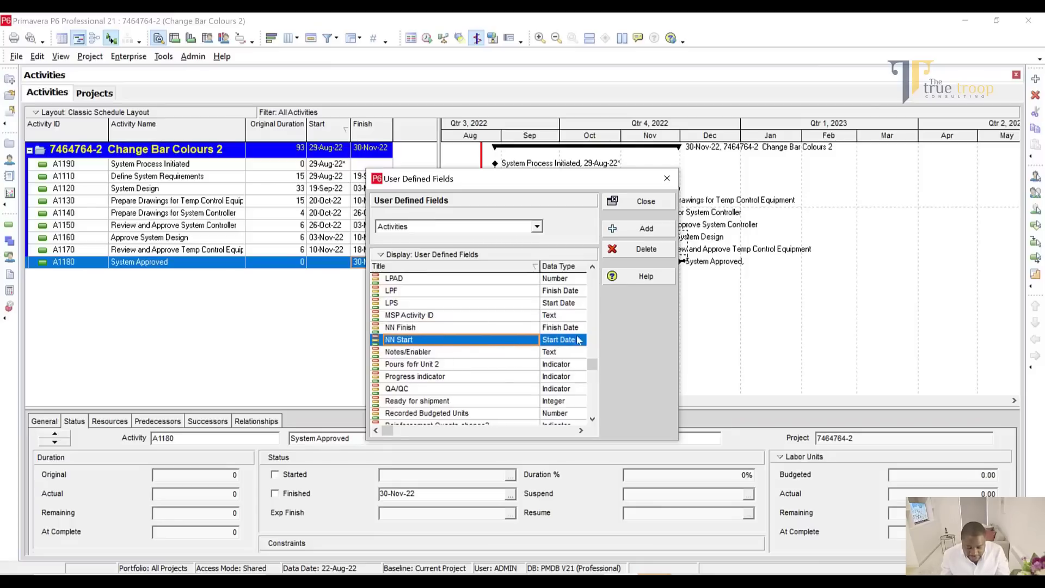
pyautogui.click(644, 201)
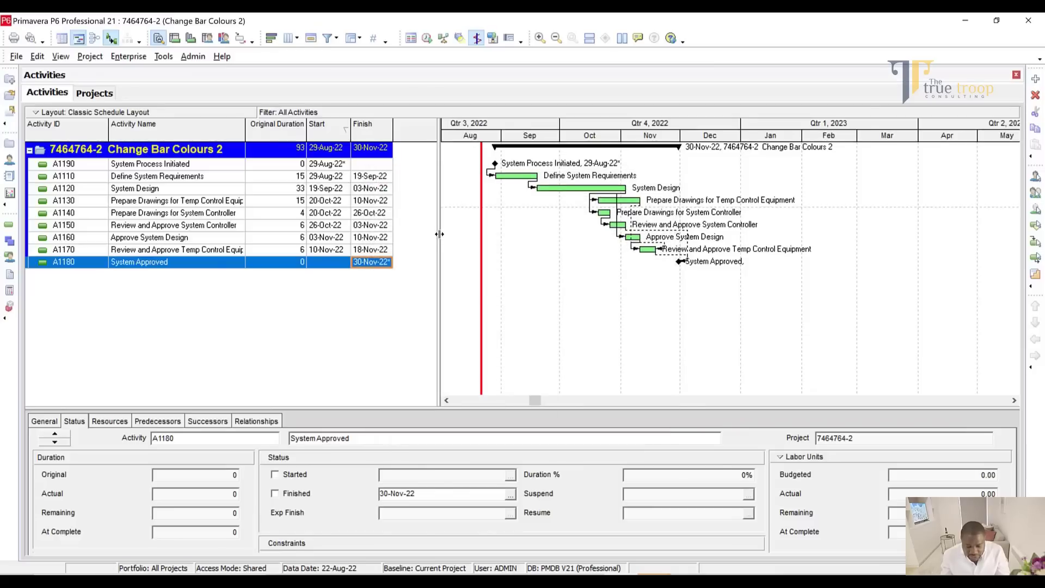
# Widen the activity table over the Gantt chart and open its column settings.
pyautogui.moveTo(439, 234); pyautogui.dragTo(711, 234)
pyautogui.rightClick(540, 132)
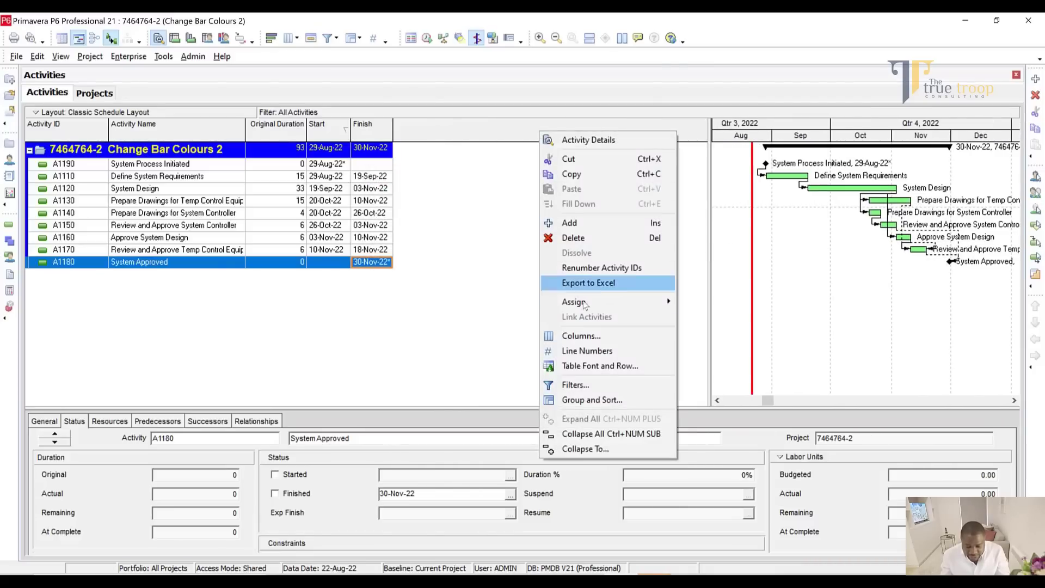
pyautogui.click(581, 336)
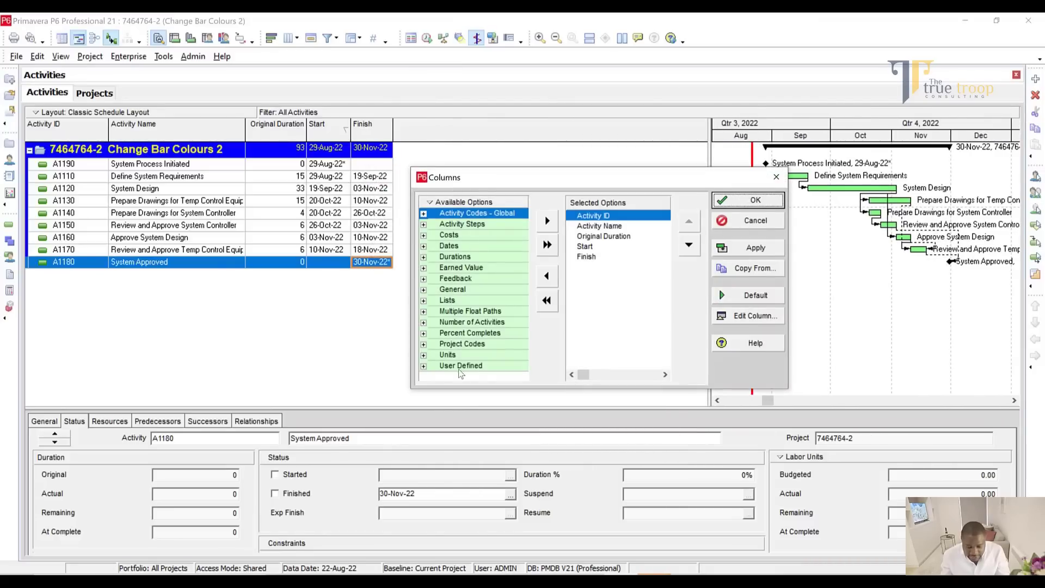
# Add the user defined fields EC Start and EC Finish to the selected columns after Finish, with EC Start first.
pyautogui.click(424, 365)
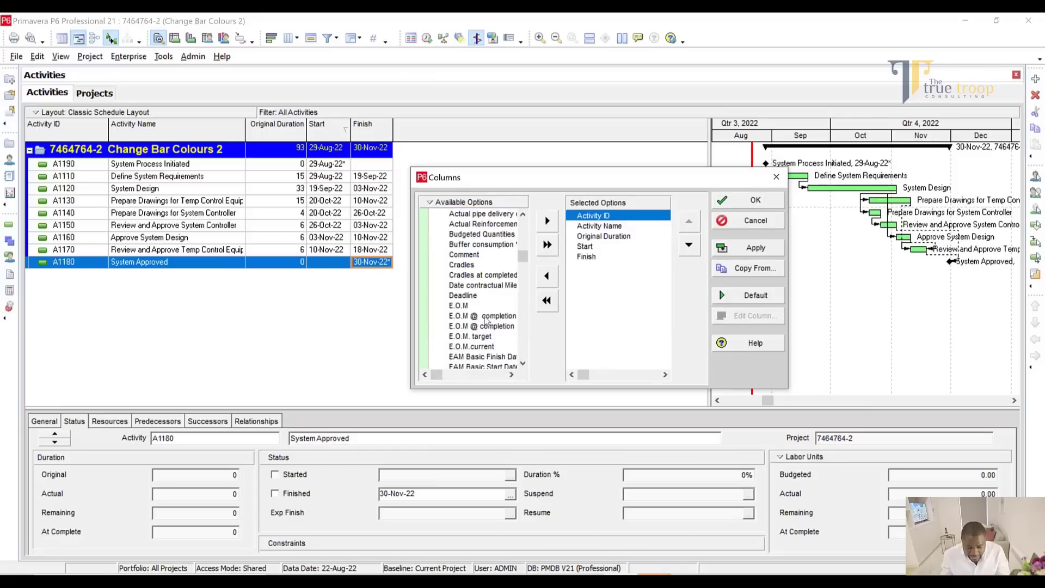
pyautogui.scroll(-5, 485, 320)
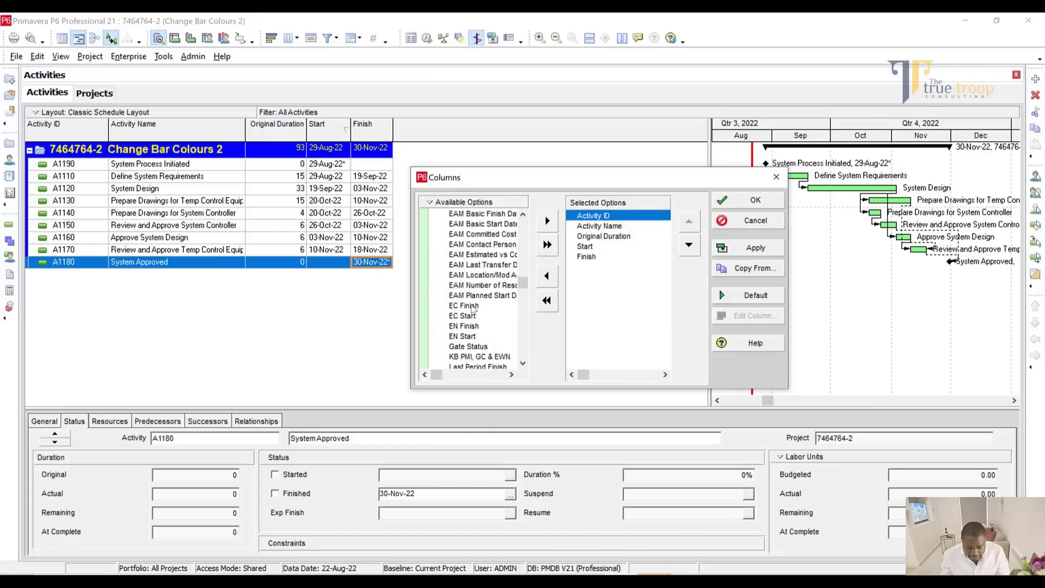
pyautogui.click(473, 306)
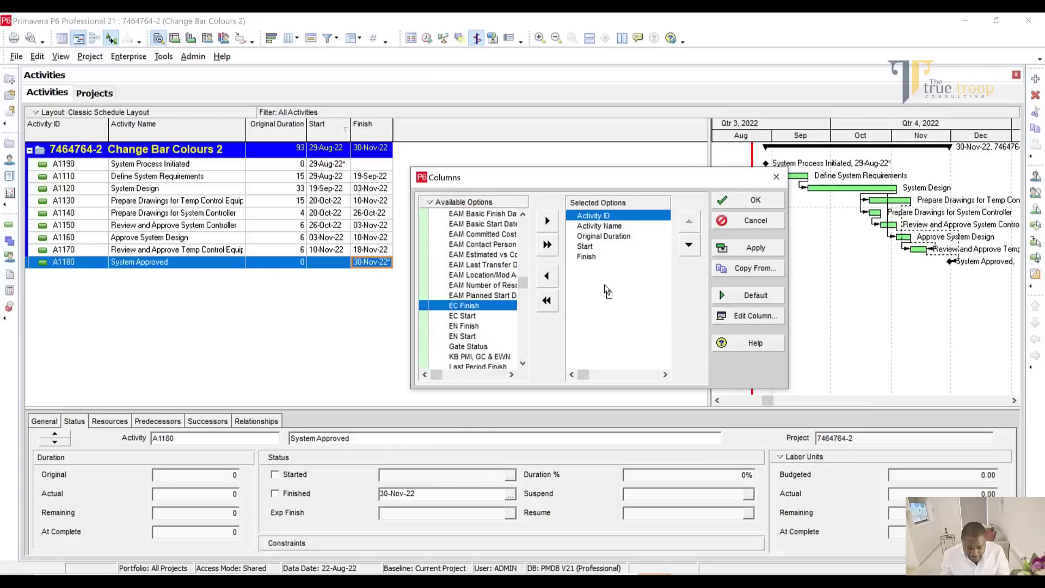
pyautogui.moveTo(604, 284); pyautogui.dragTo(595, 267)
pyautogui.click(467, 315)
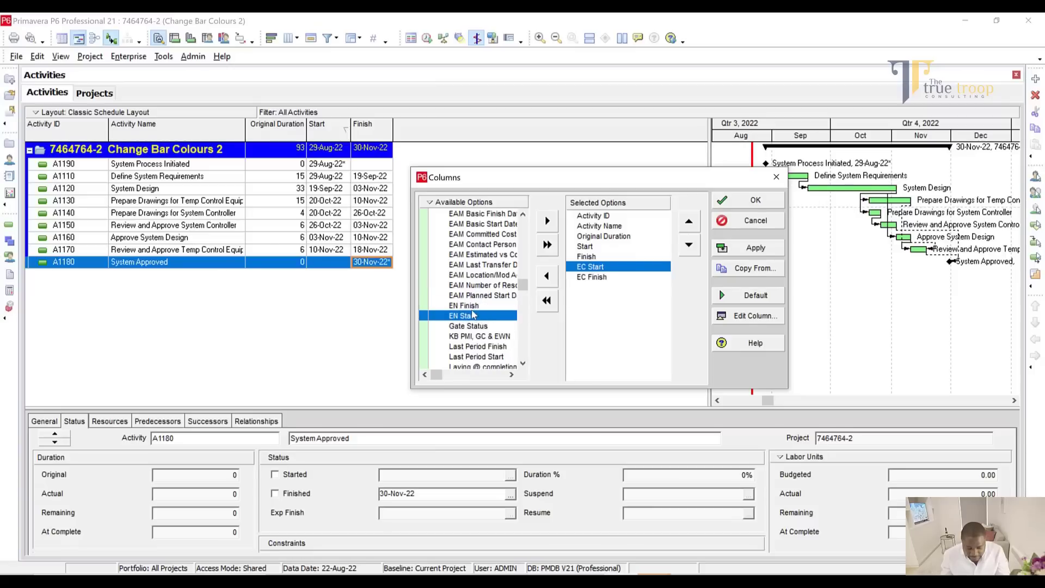
# Add the user defined fields EN Start and EN Finish to the selected columns after EC Finish.
pyautogui.moveTo(472, 315); pyautogui.dragTo(589, 317)
pyautogui.click(474, 306)
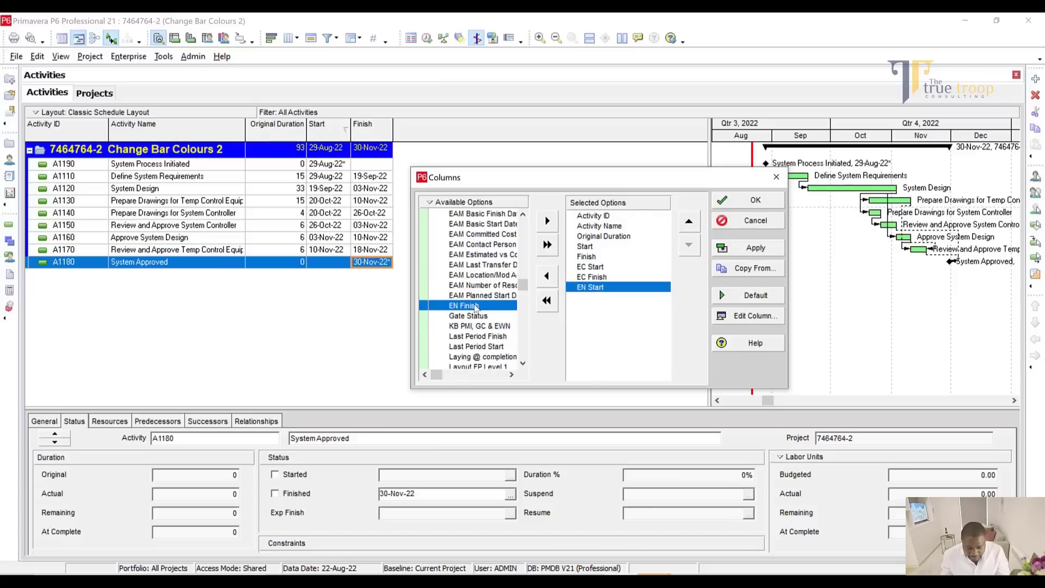
pyautogui.moveTo(612, 321); pyautogui.dragTo(611, 321)
# Add the user defined fields NN Start and NN Finish after EN Finish and apply the column selection to the activity table.
pyautogui.scroll(-4, 472, 323)
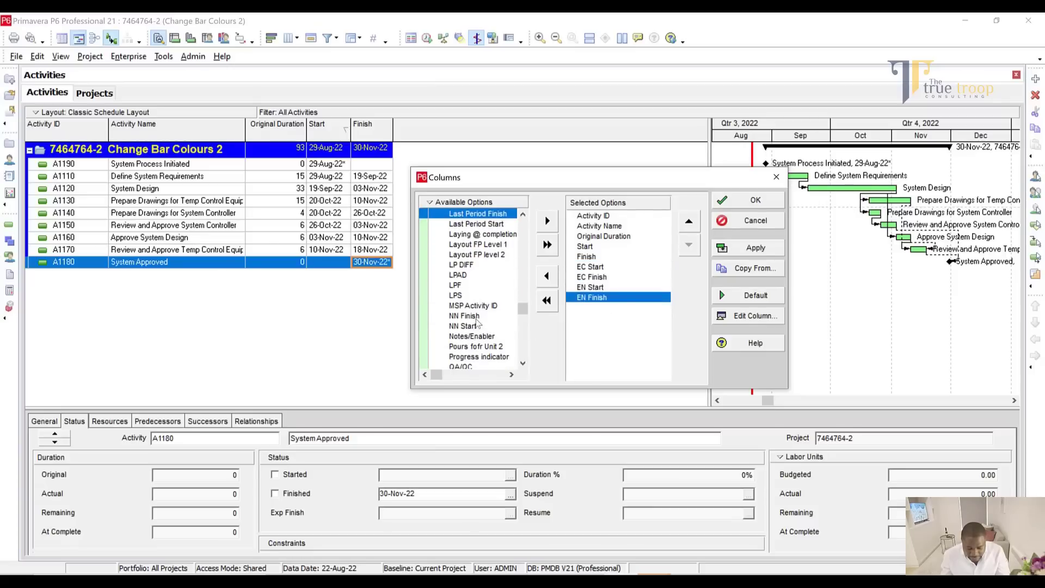
pyautogui.moveTo(473, 323); pyautogui.dragTo(647, 328)
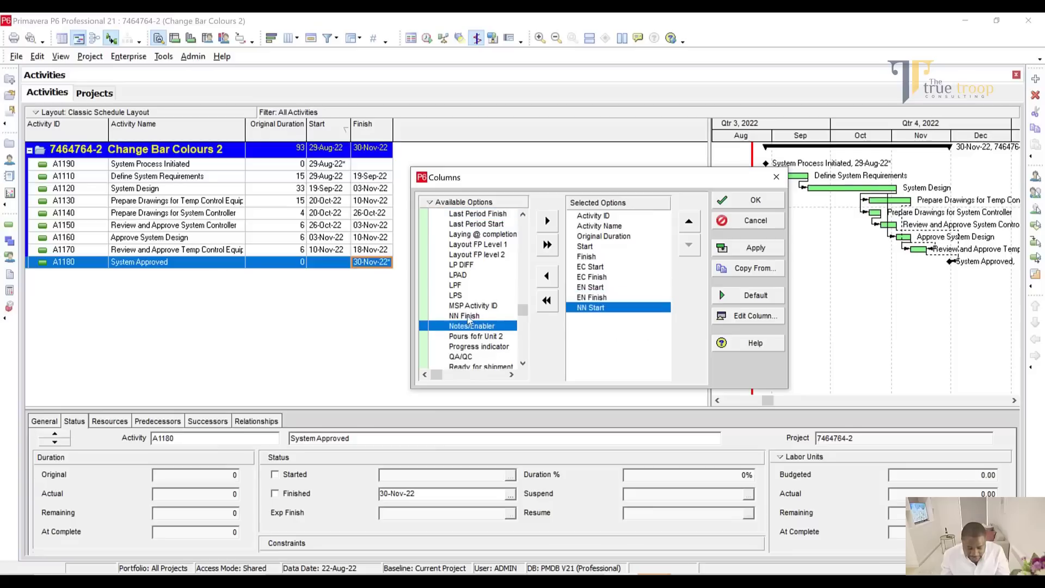
pyautogui.moveTo(468, 321); pyautogui.dragTo(614, 334)
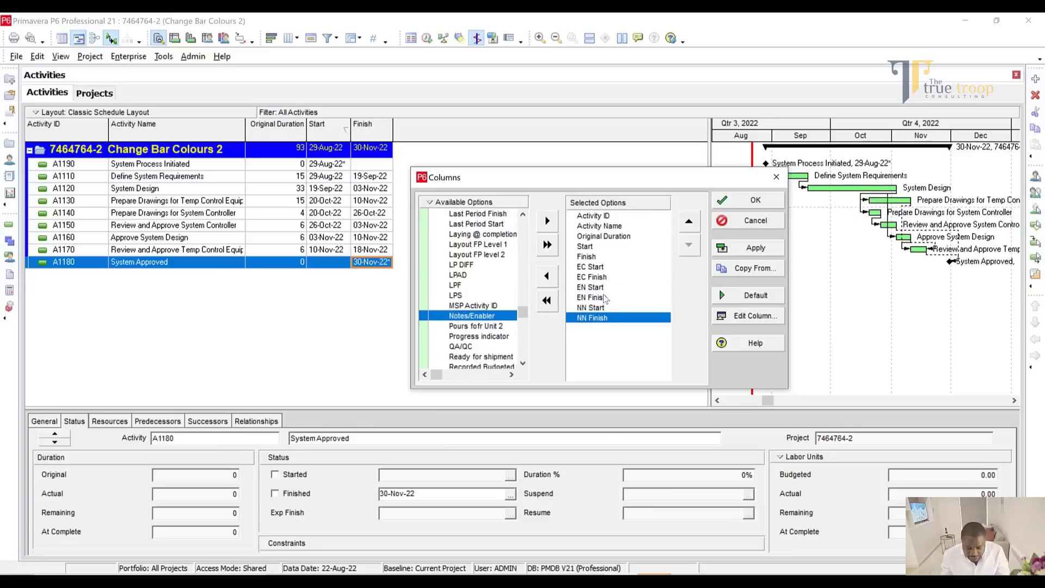
pyautogui.click(619, 307)
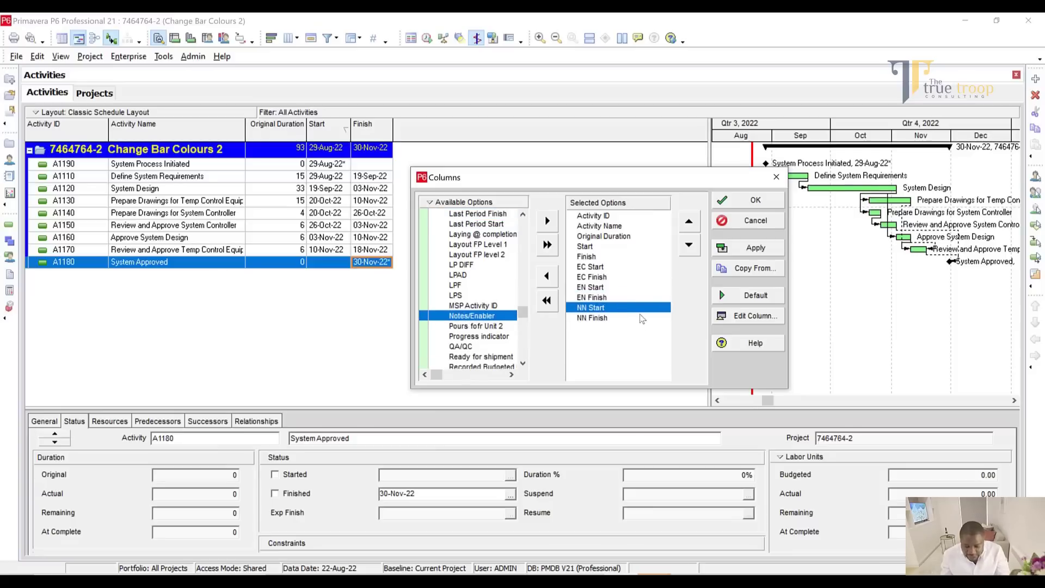
pyautogui.click(736, 249)
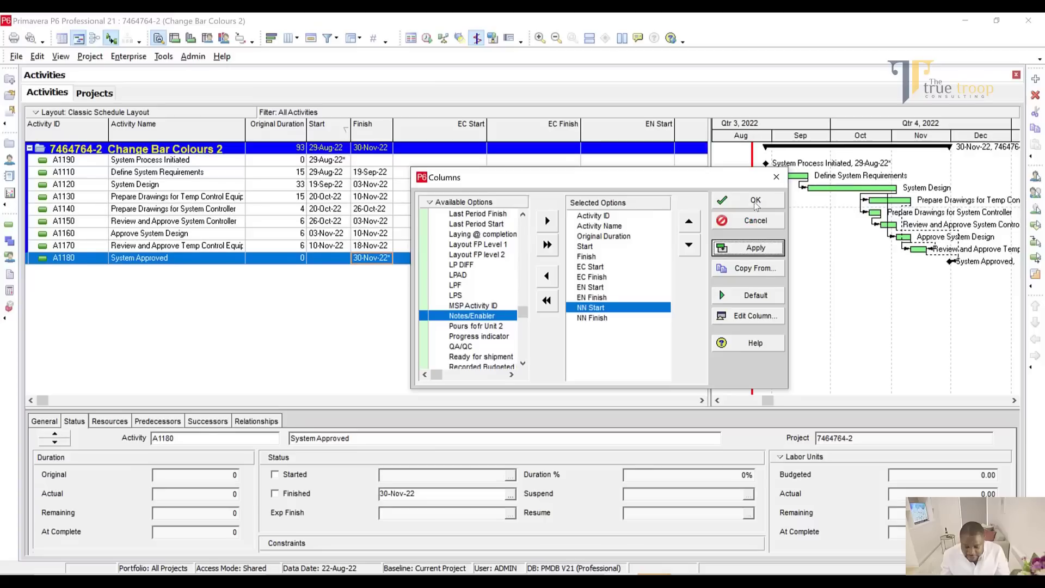
# Confirm the column selection and widen the activity table further over the Gantt chart.
pyautogui.click(755, 202)
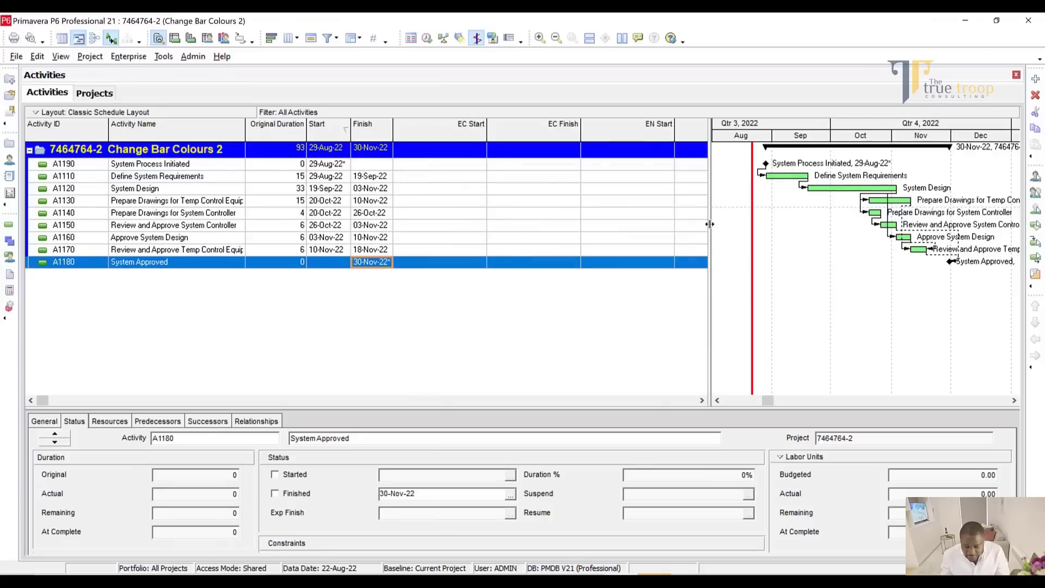
pyautogui.moveTo(709, 223); pyautogui.dragTo(753, 214)
# Open the Gantt chart's bar settings and add a new bar named EC below the Third Baseline bar.
pyautogui.rightClick(844, 291)
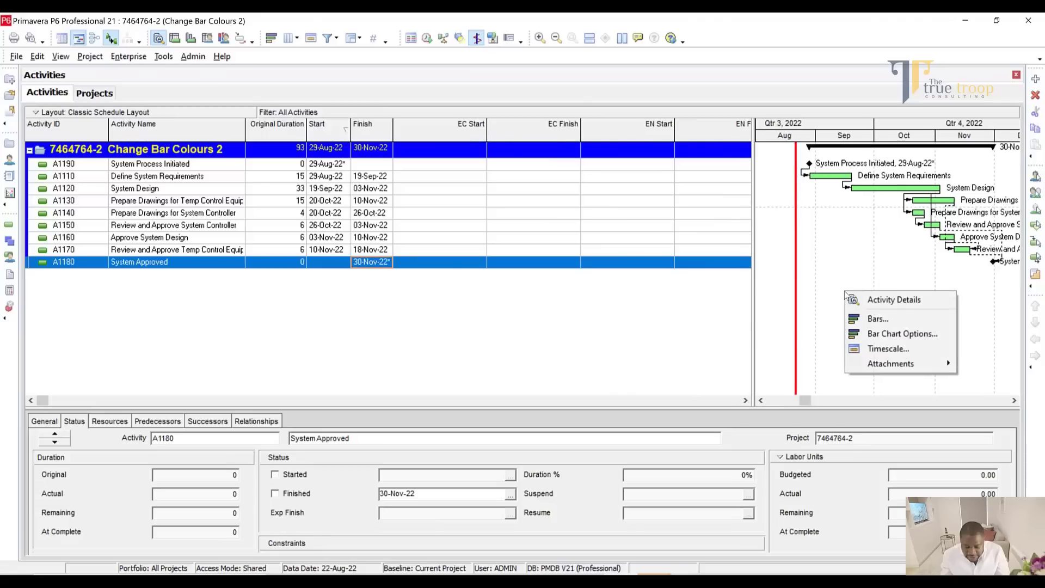
pyautogui.click(877, 319)
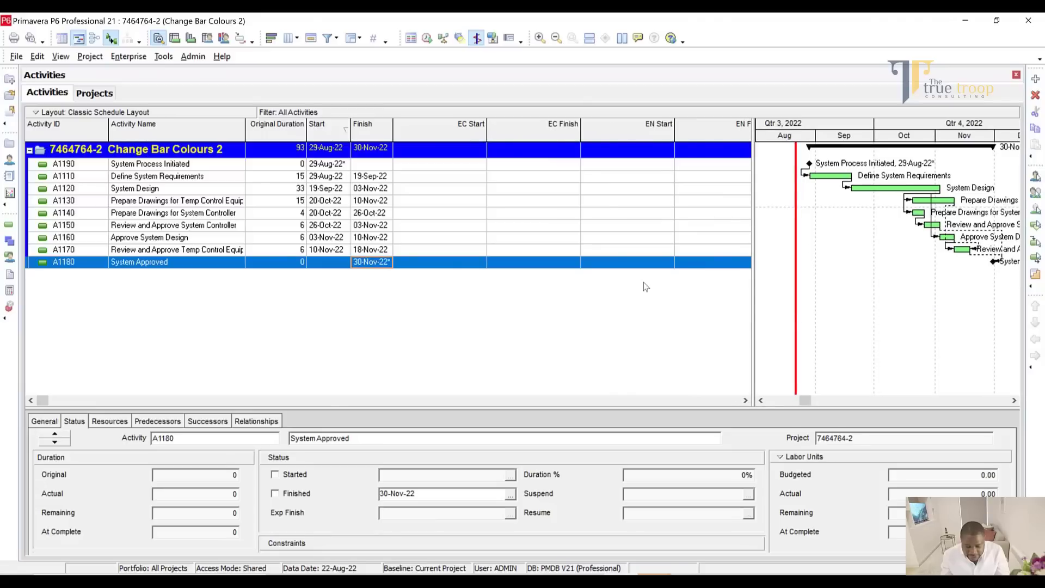
pyautogui.click(393, 275)
pyautogui.scroll(-5, 372, 265)
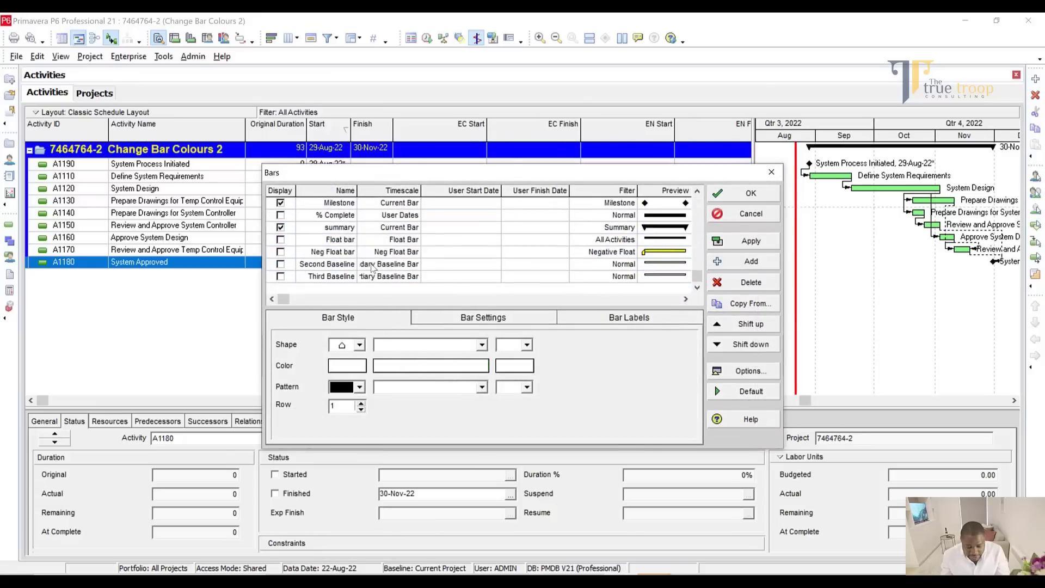
pyautogui.click(388, 277)
pyautogui.click(751, 261)
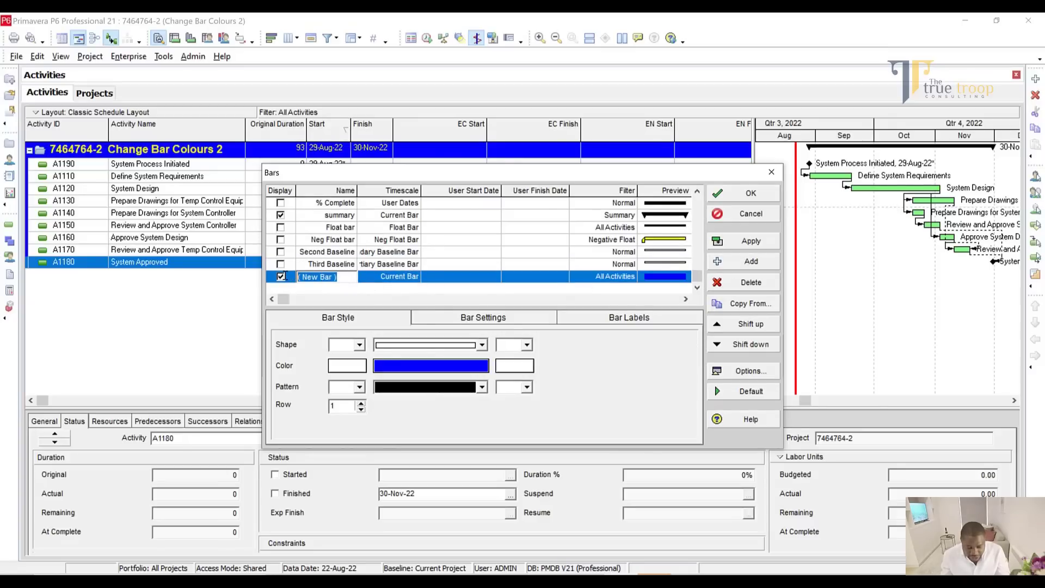
pyautogui.press('capslock')
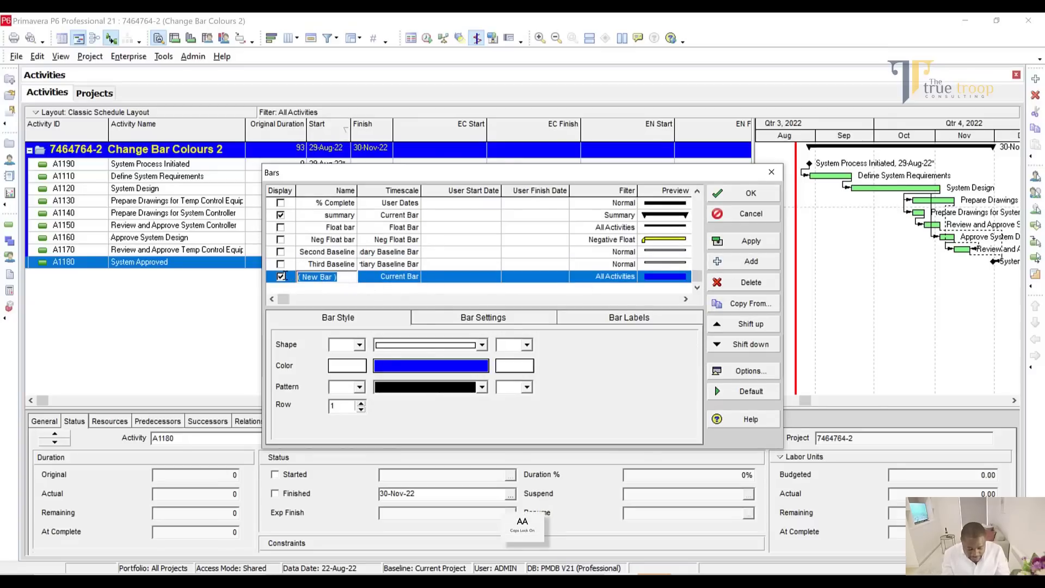
pyautogui.write('EC')
# Set the EC bar's timescale to User Dates, with EC Start as user start date and EC Finish as user finish date.
pyautogui.click(411, 280)
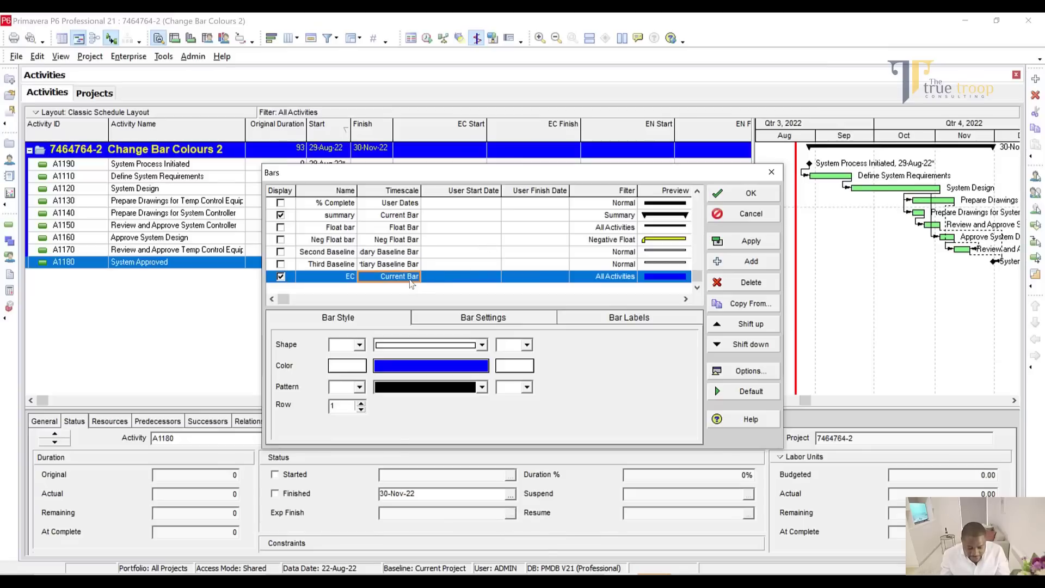
pyautogui.click(411, 281)
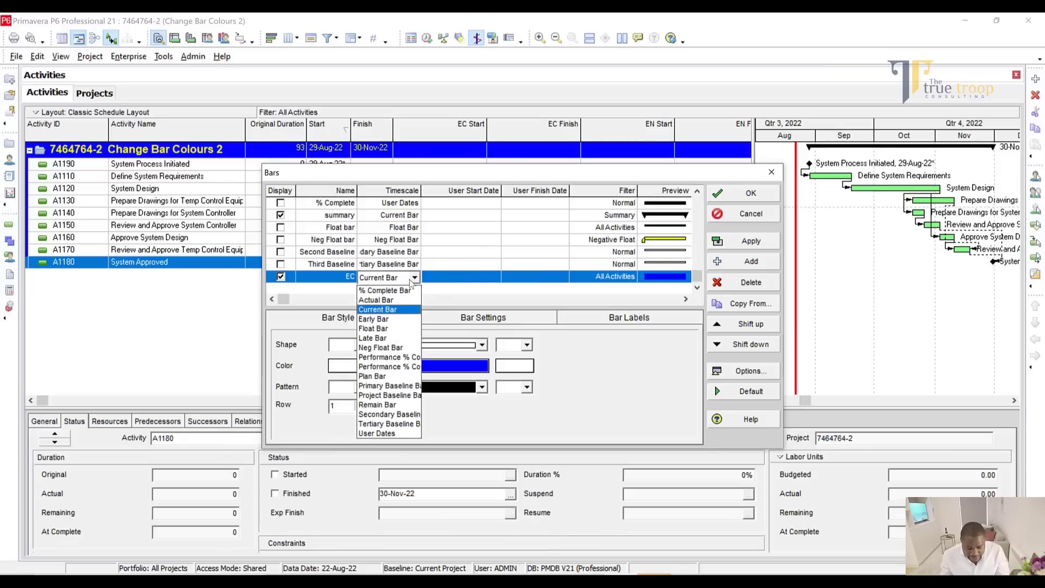
pyautogui.click(392, 436)
pyautogui.click(481, 279)
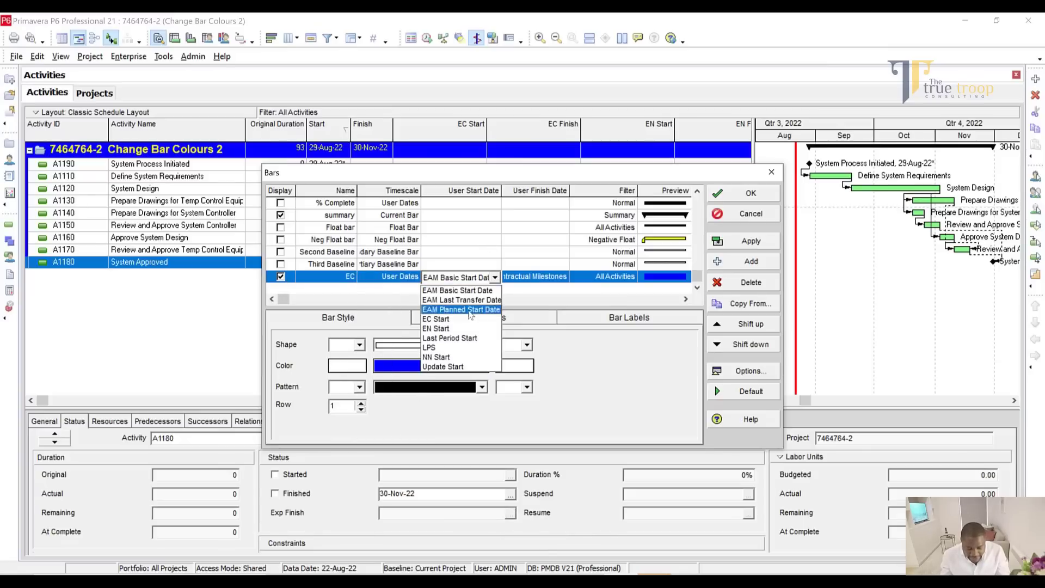
pyautogui.click(442, 318)
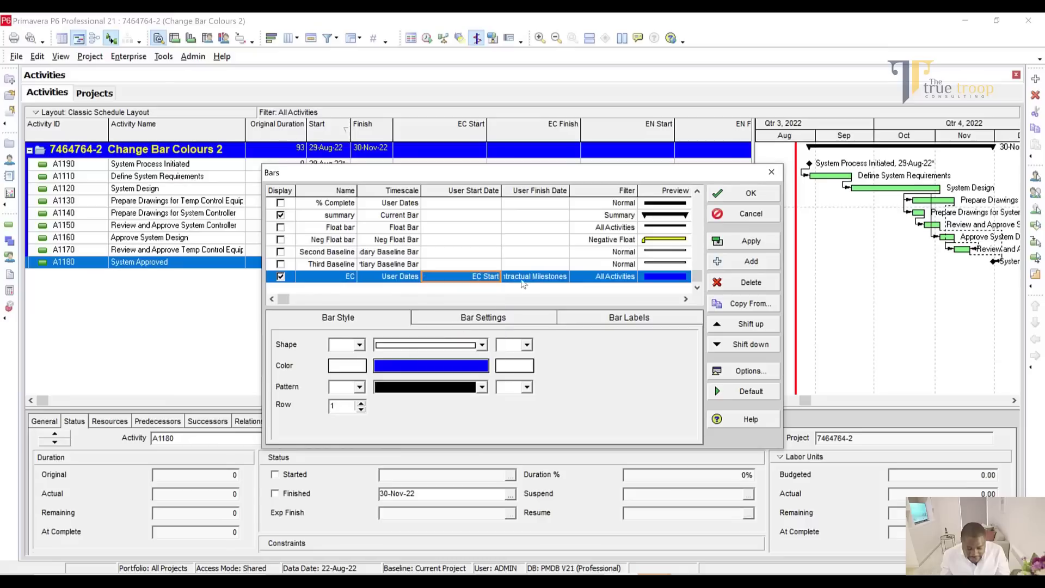
pyautogui.click(536, 279)
pyautogui.click(536, 279)
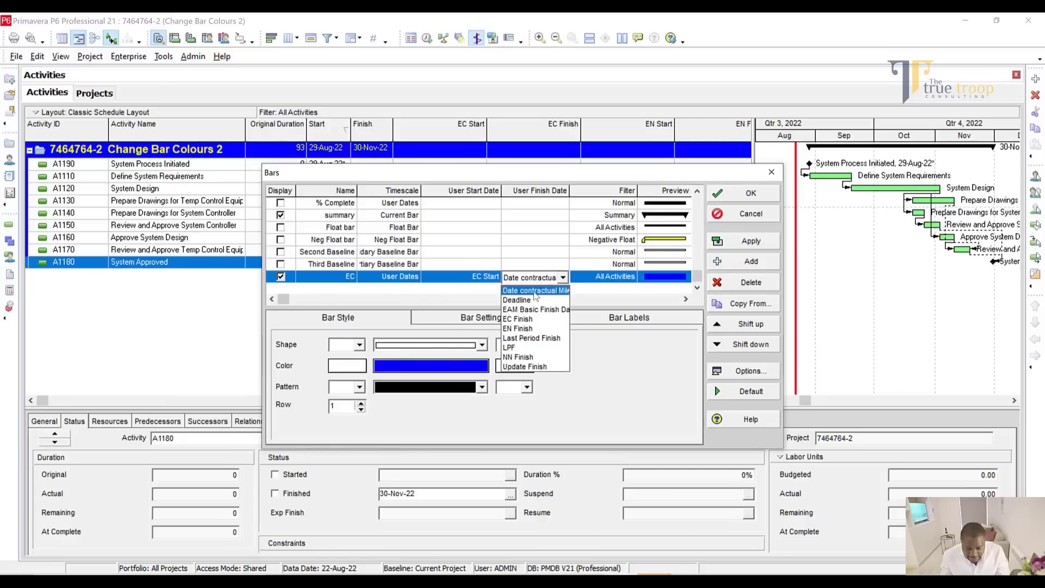
pyautogui.click(528, 320)
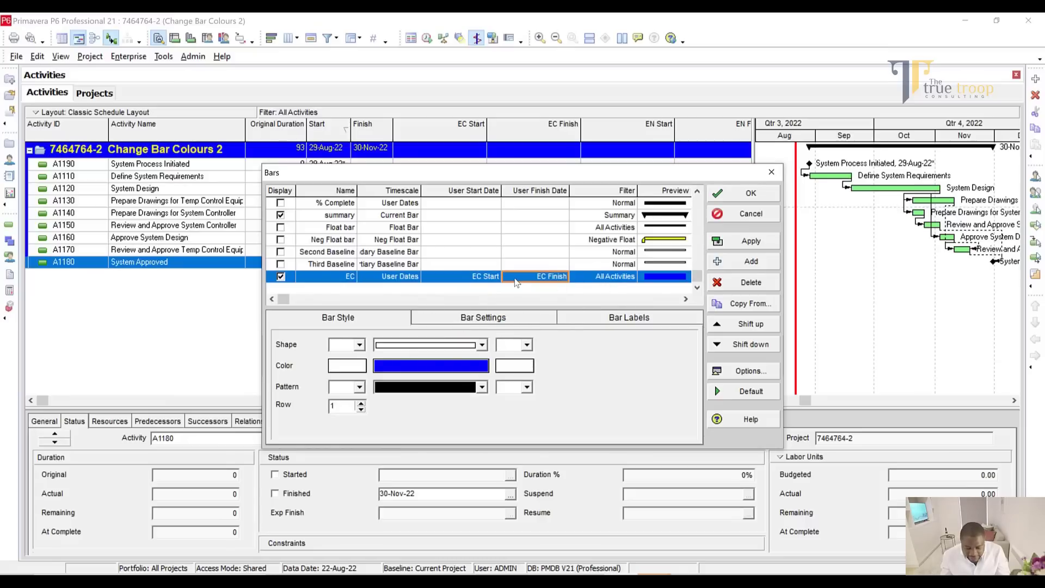
# Change the EC bar's colour to light yellow from the basic colours.
pyautogui.click(461, 366)
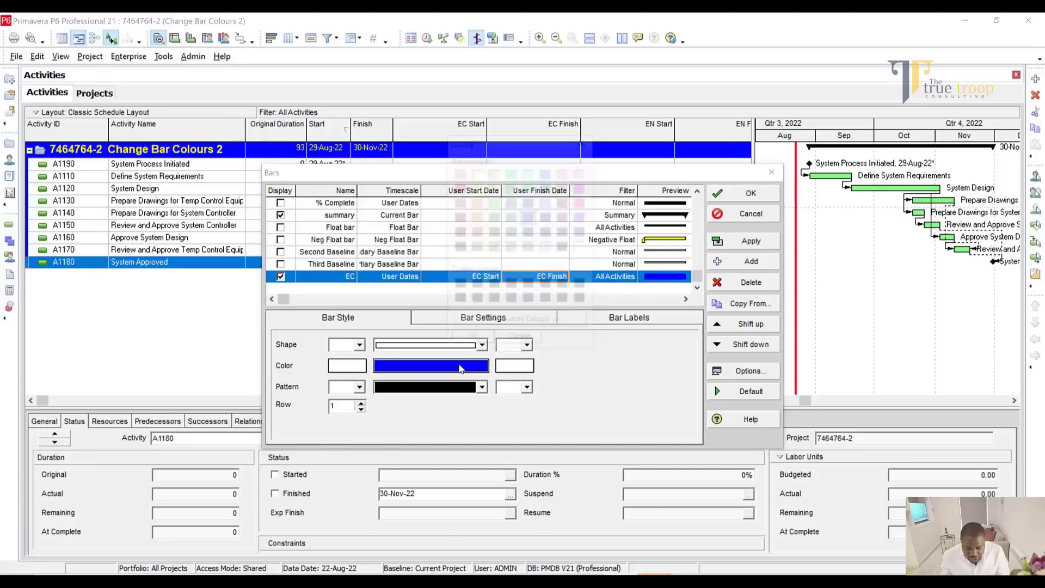
pyautogui.click(478, 176)
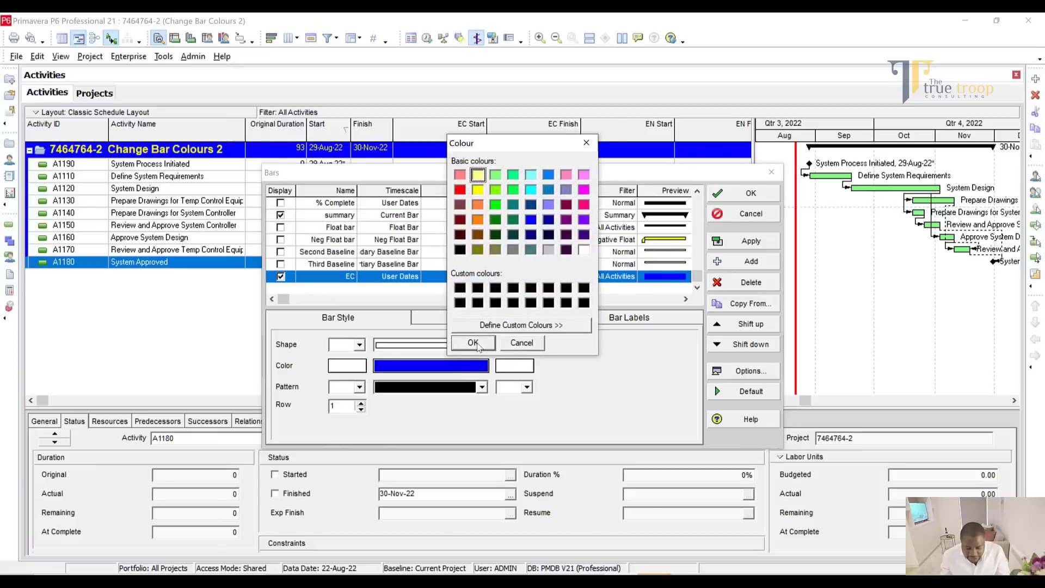
pyautogui.click(473, 342)
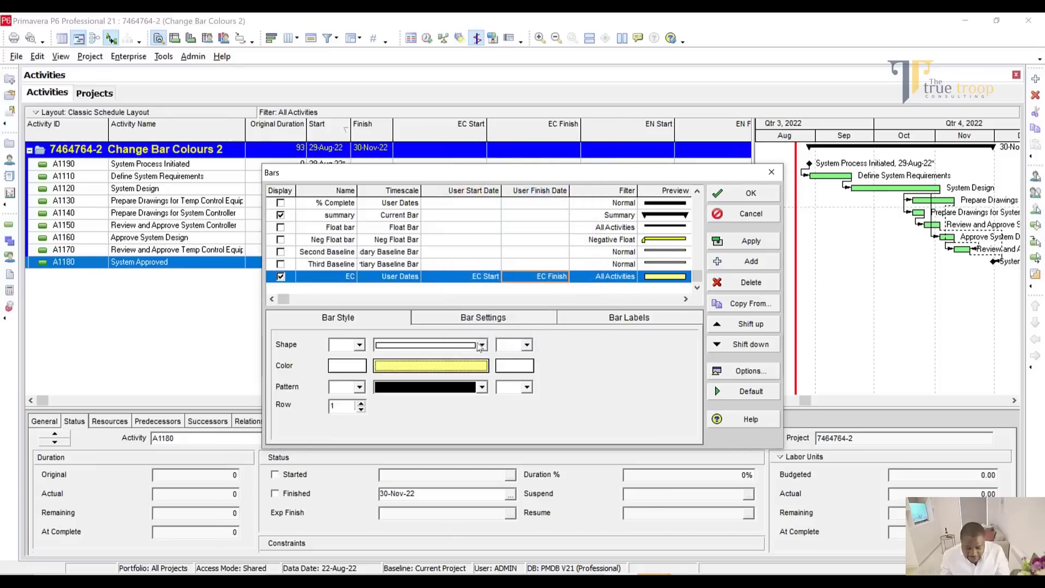
# Add a bar named EN below EC with the User Dates timescale, running from EN Start to EN Finish.
pyautogui.click(751, 261)
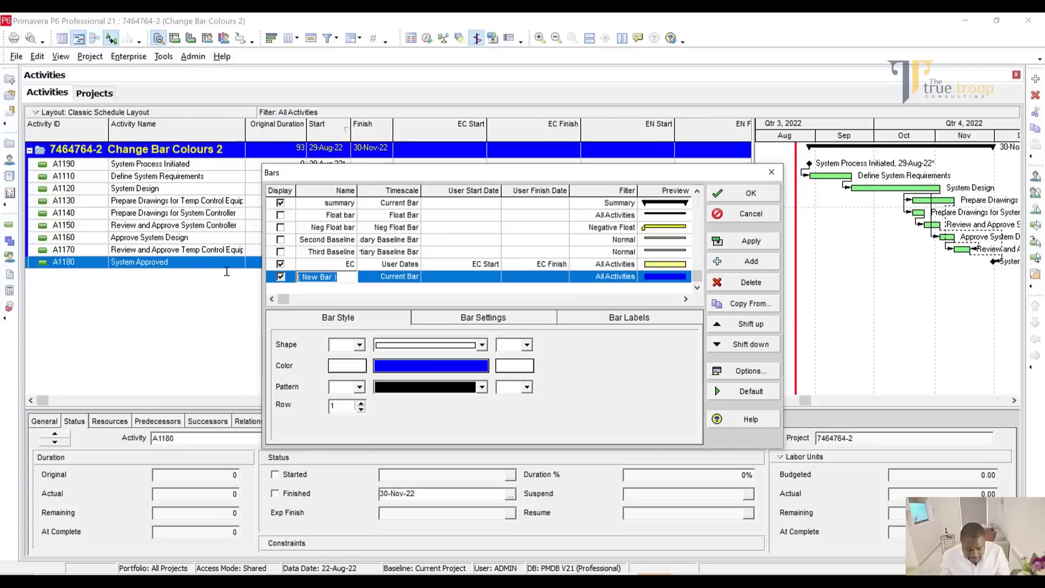
pyautogui.write('EN')
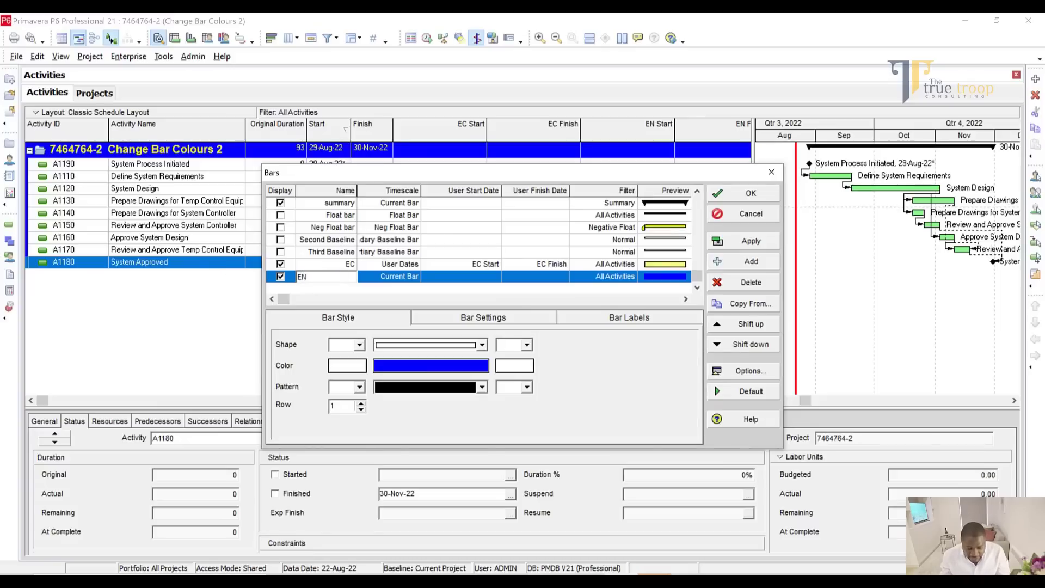
pyautogui.click(402, 277)
pyautogui.click(401, 277)
pyautogui.click(400, 433)
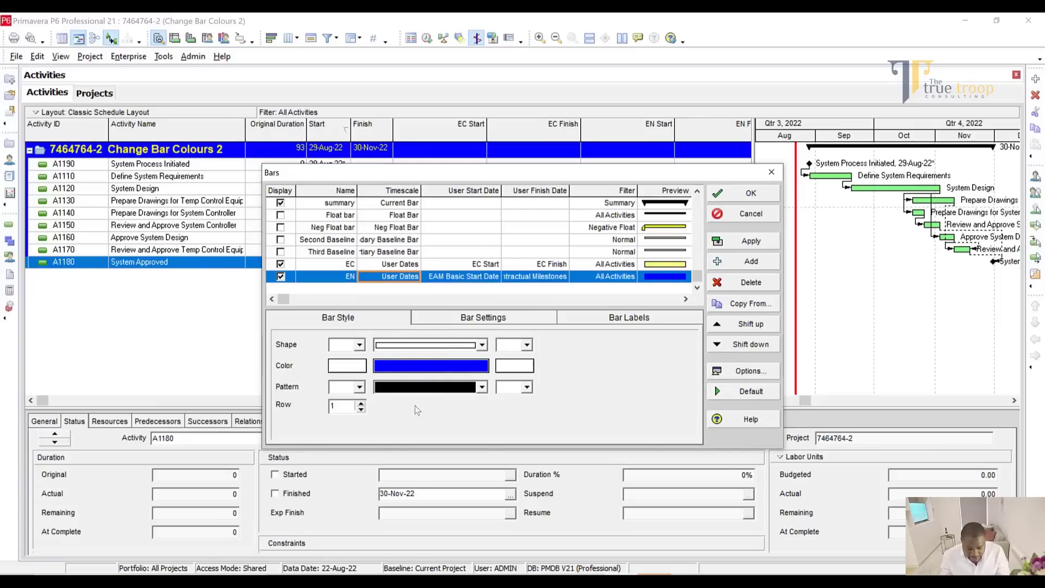
pyautogui.click(463, 276)
pyautogui.click(494, 277)
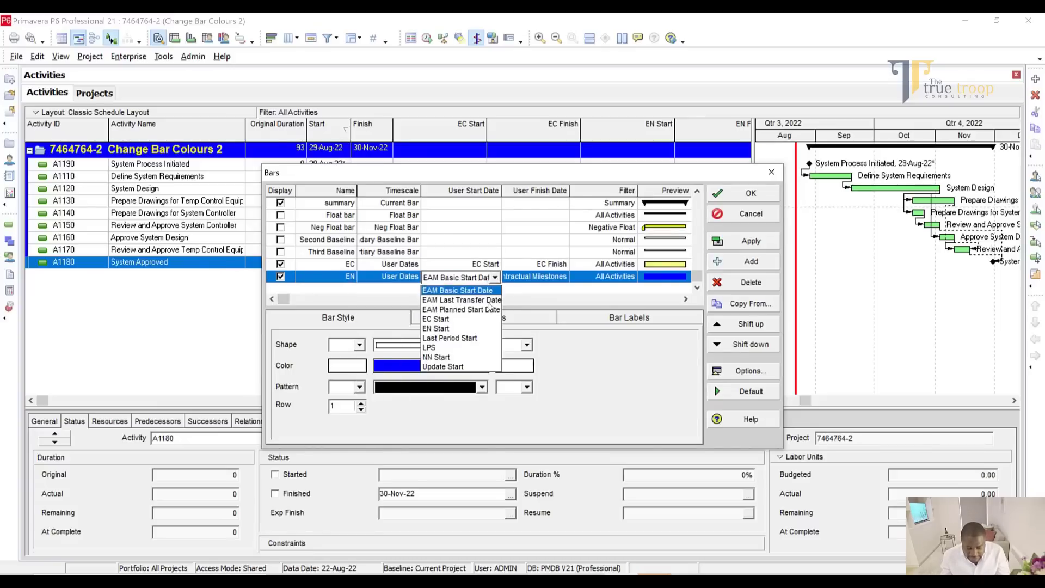
pyautogui.click(449, 328)
pyautogui.click(528, 278)
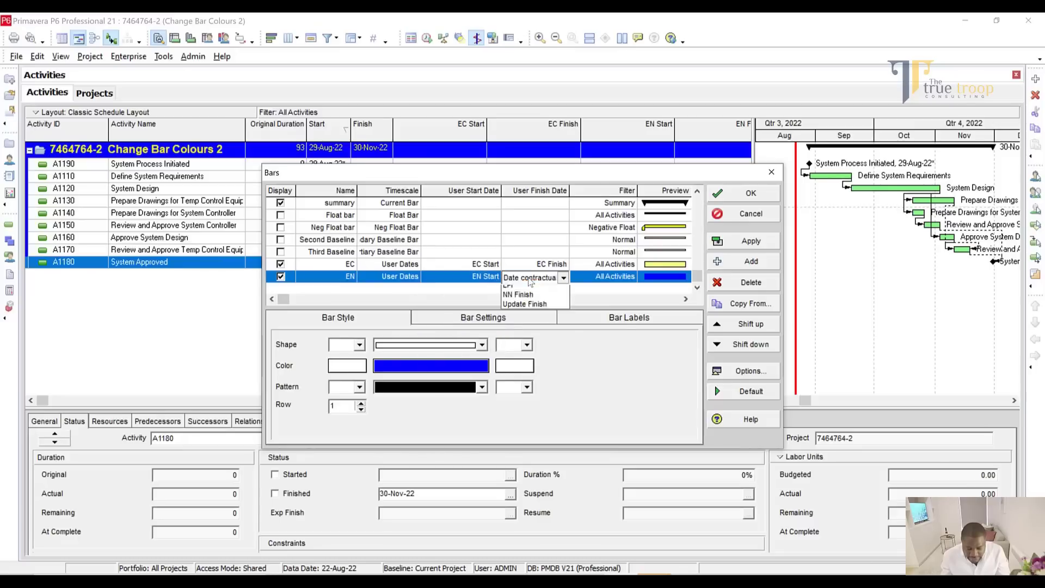
pyautogui.click(530, 329)
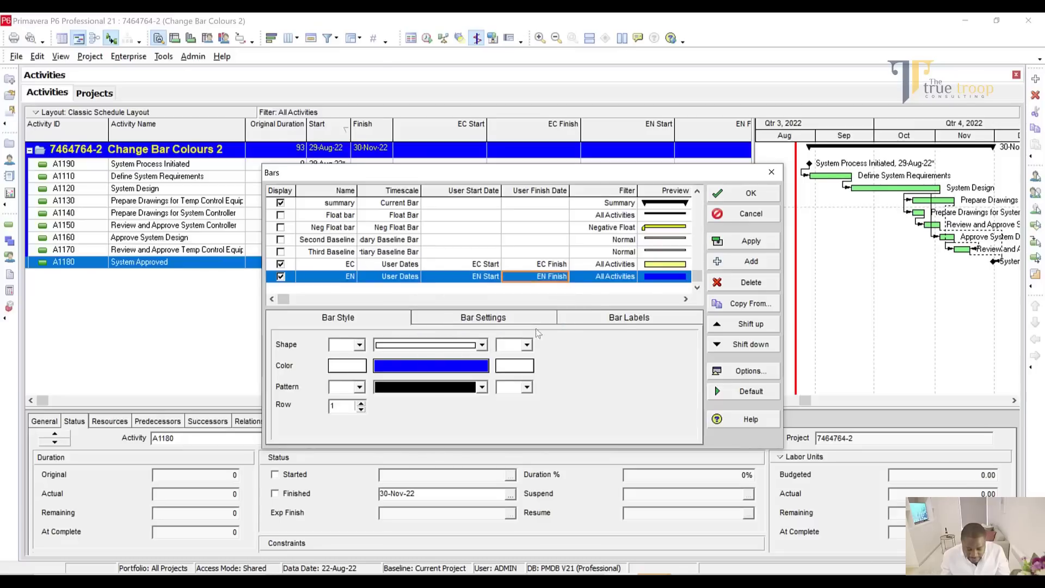
# Change the EN bar's colour to bright pink from the basic colours.
pyautogui.click(451, 363)
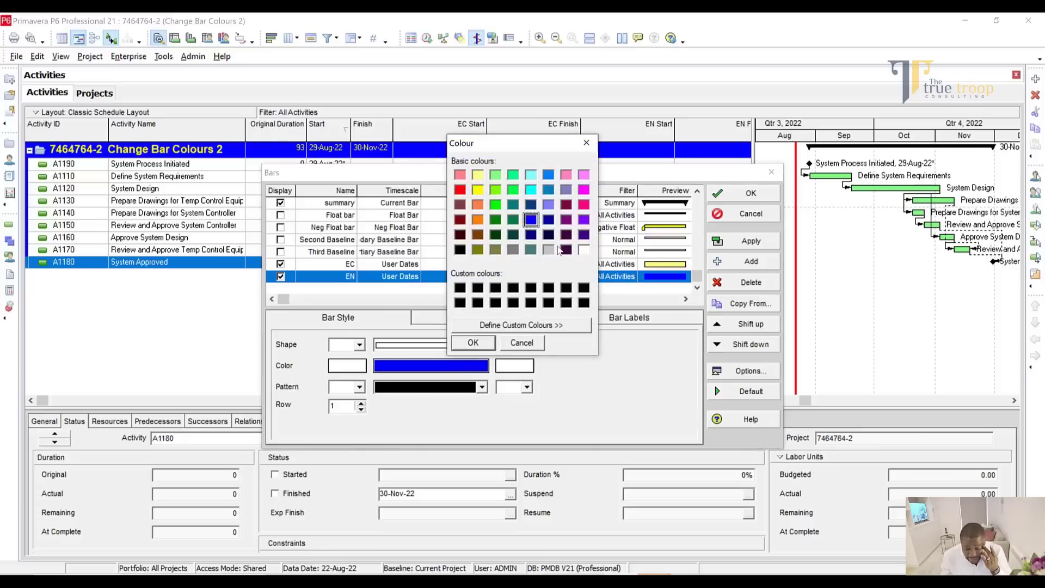
pyautogui.click(584, 204)
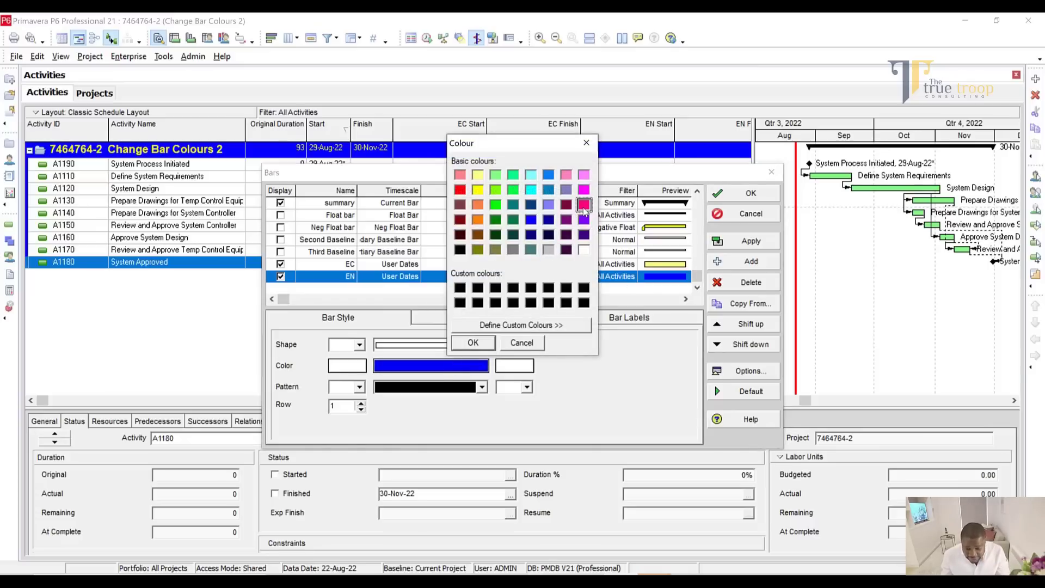
pyautogui.click(473, 342)
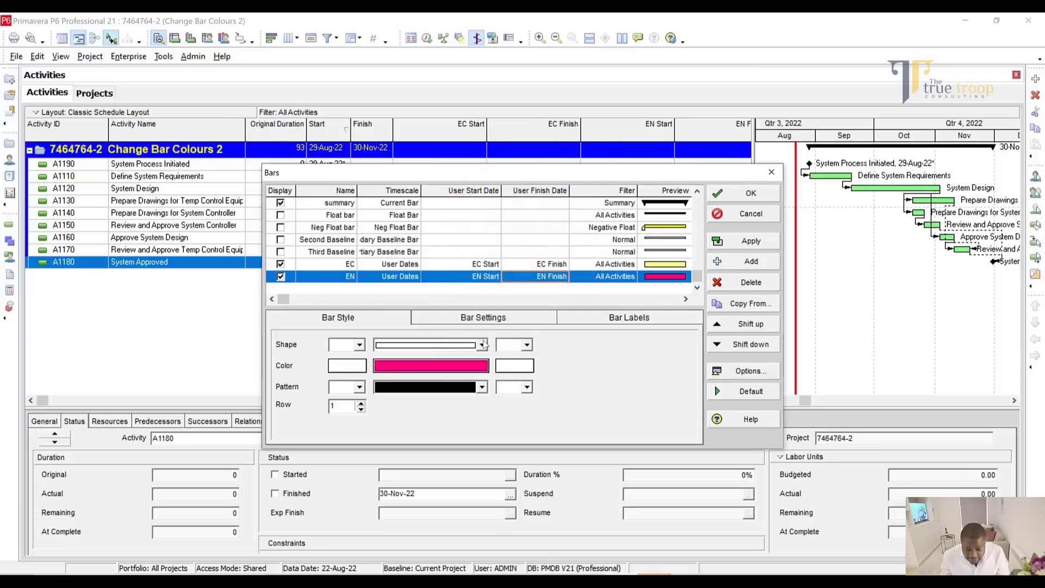
# Add a bar named NN below EN with the User Dates timescale, running from NN Start to NN Finish.
pyautogui.click(735, 262)
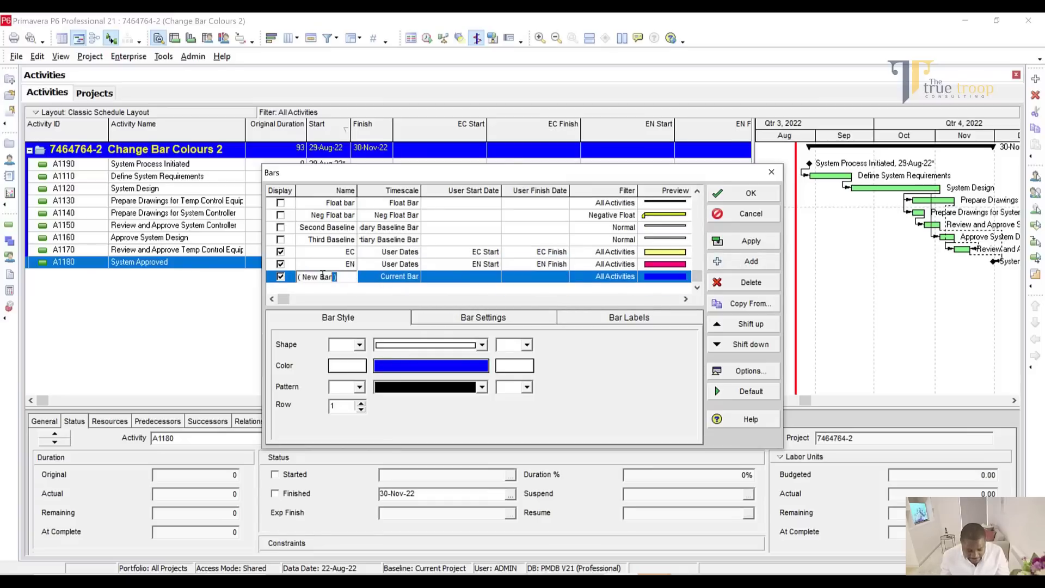
pyautogui.write('NN')
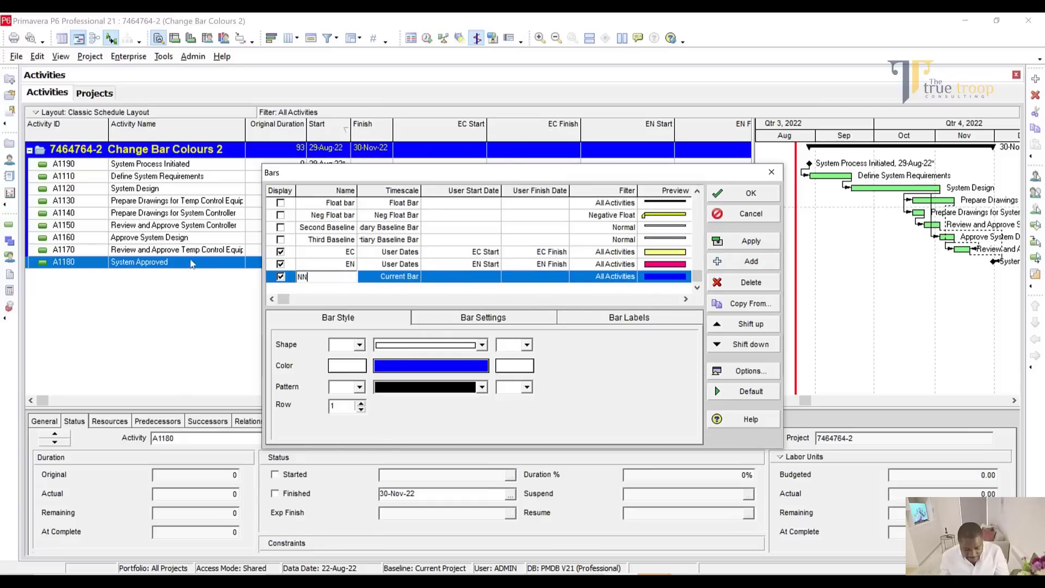
pyautogui.click(408, 277)
pyautogui.click(414, 277)
pyautogui.click(375, 433)
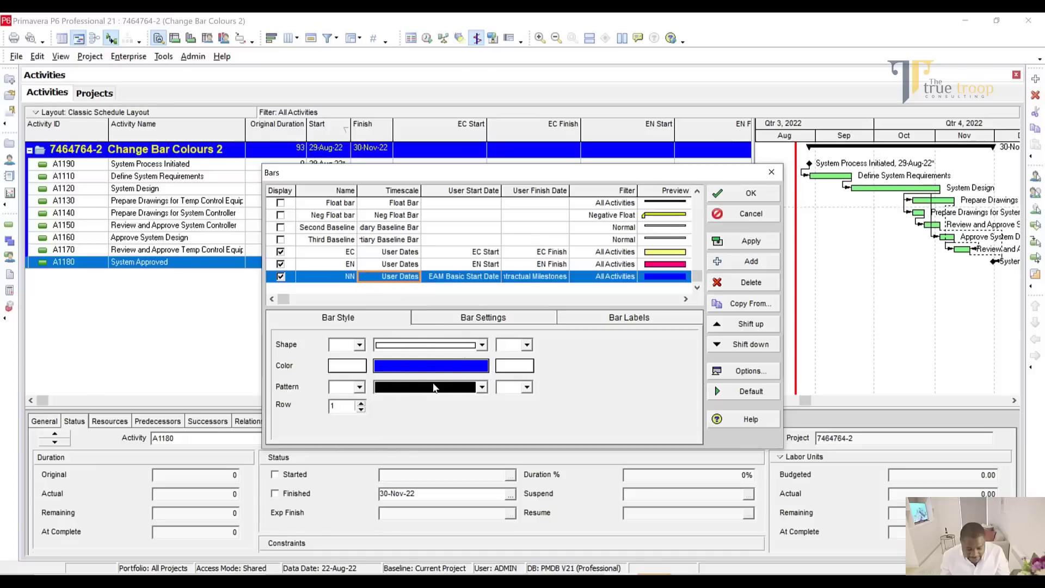
pyautogui.click(486, 279)
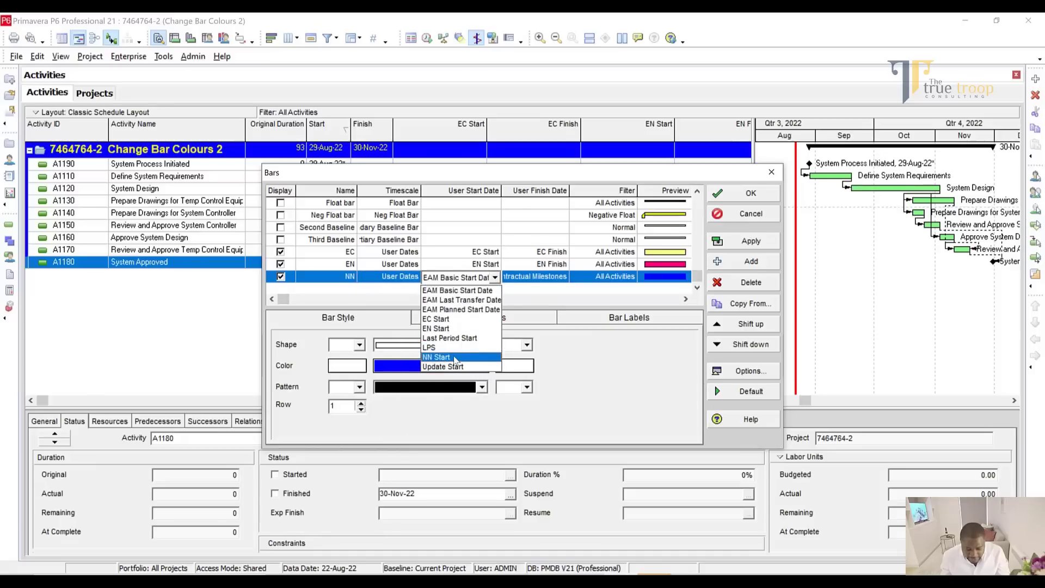
pyautogui.click(484, 343)
pyautogui.click(536, 281)
pyautogui.click(536, 280)
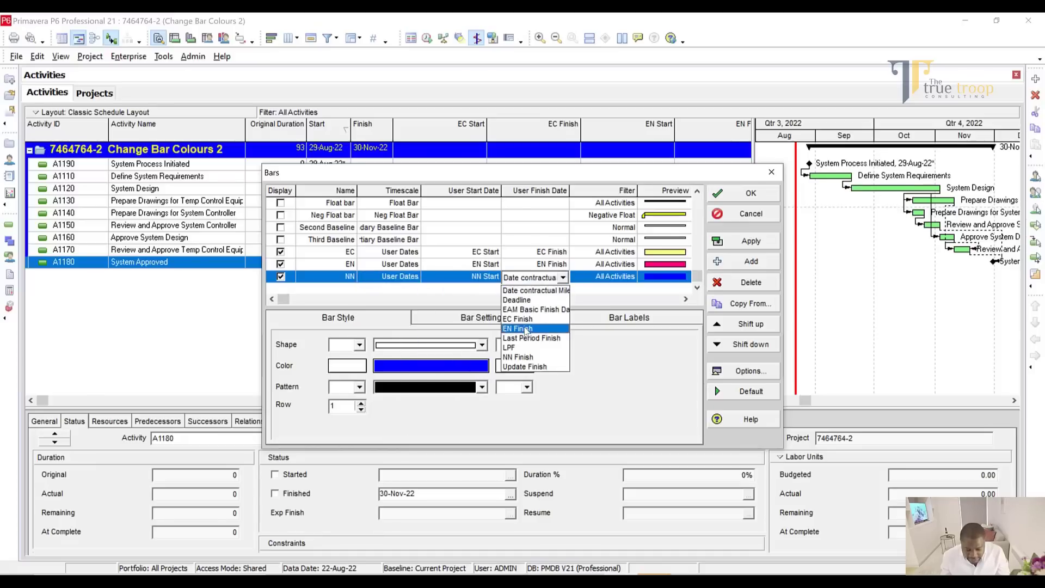
pyautogui.click(525, 358)
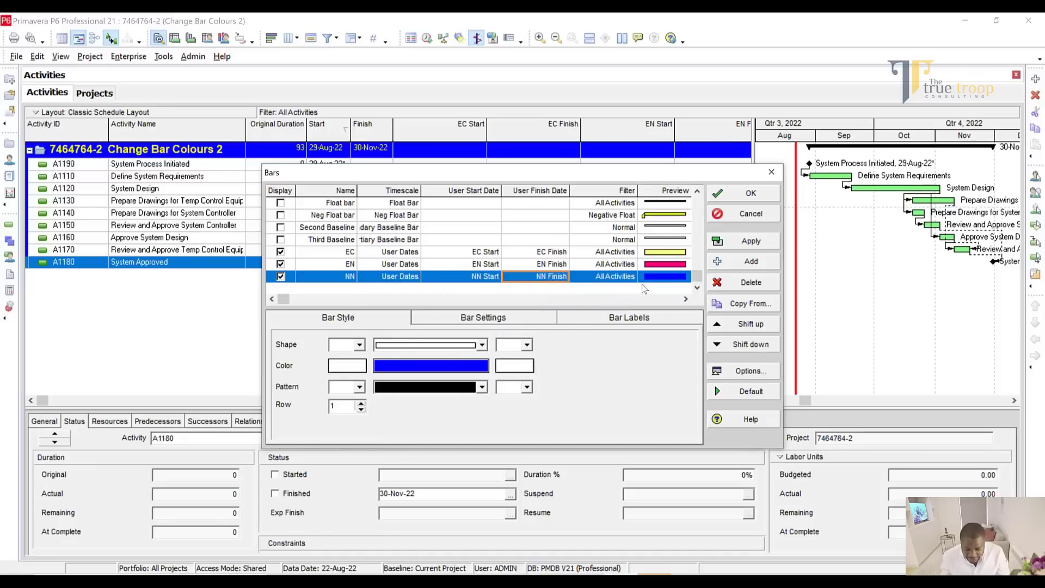
# Change the NN bar's colour to olive, then apply and confirm the bar settings.
pyautogui.click(459, 366)
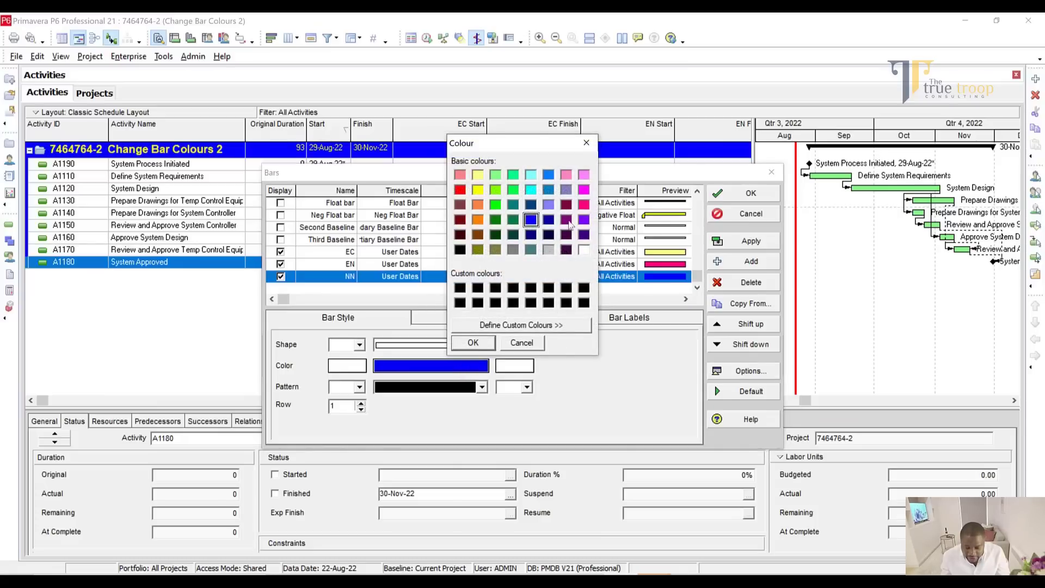
pyautogui.click(478, 249)
pyautogui.click(488, 342)
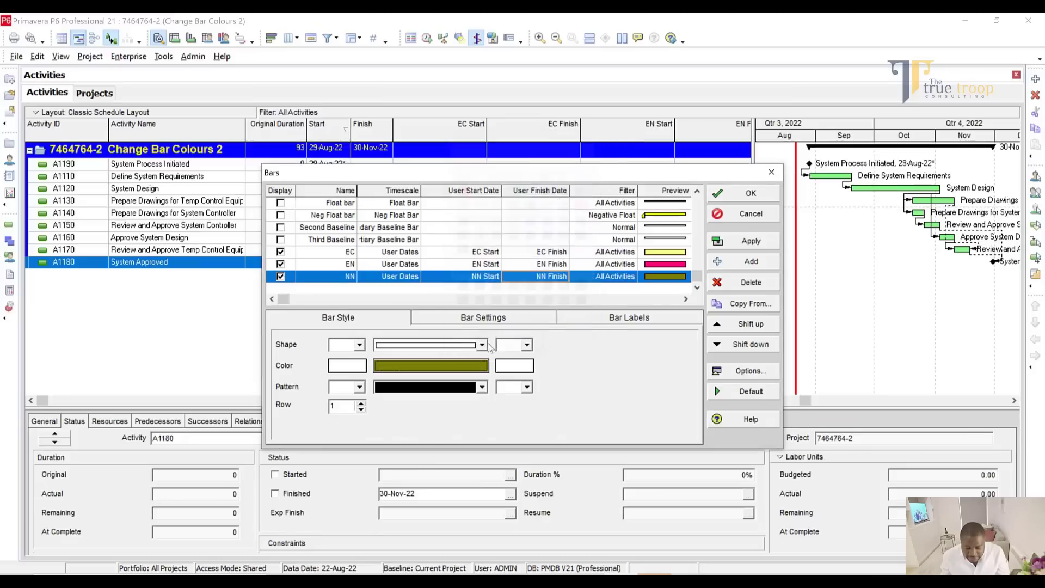
pyautogui.click(741, 241)
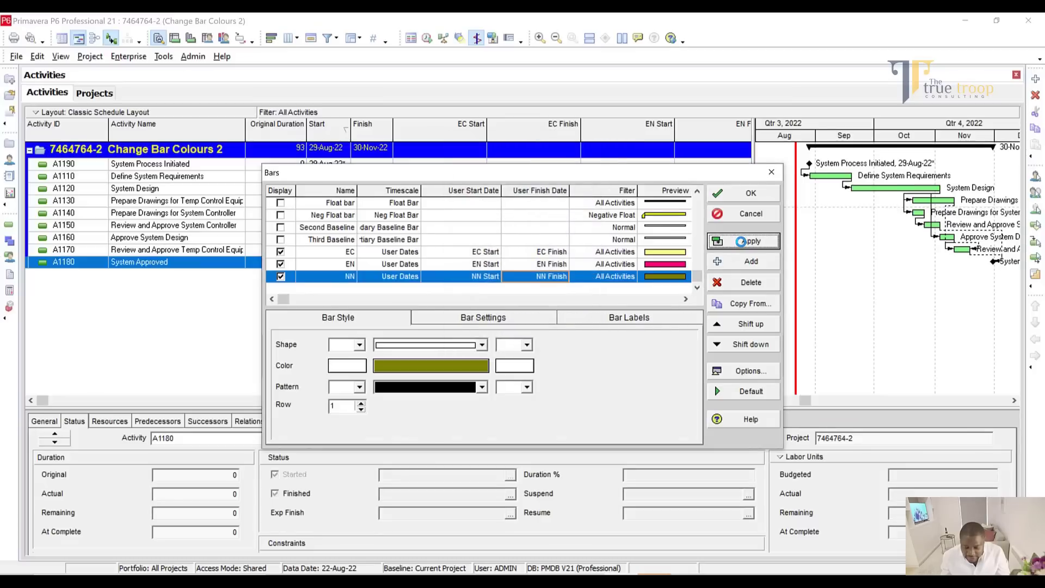
pyautogui.click(750, 194)
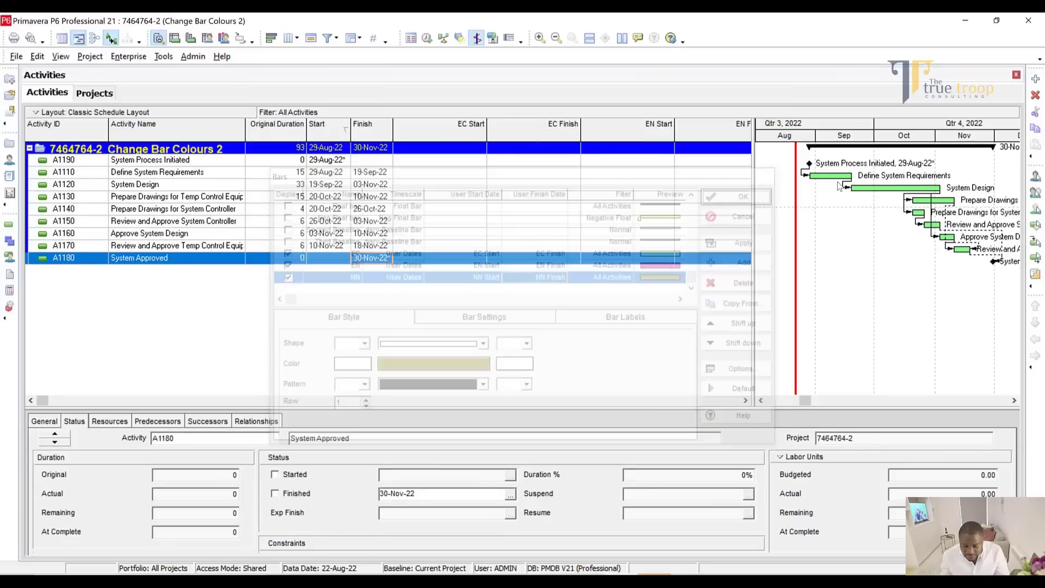
# Set the EC Start date of the Define System Requirements activity to 24-Aug-22.
pyautogui.click(839, 178)
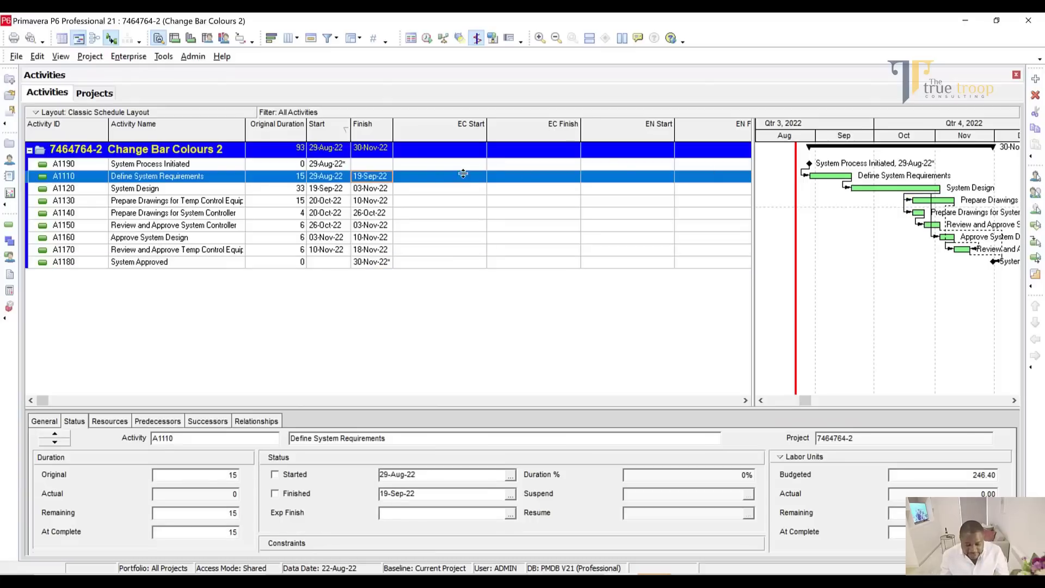
pyautogui.click(323, 178)
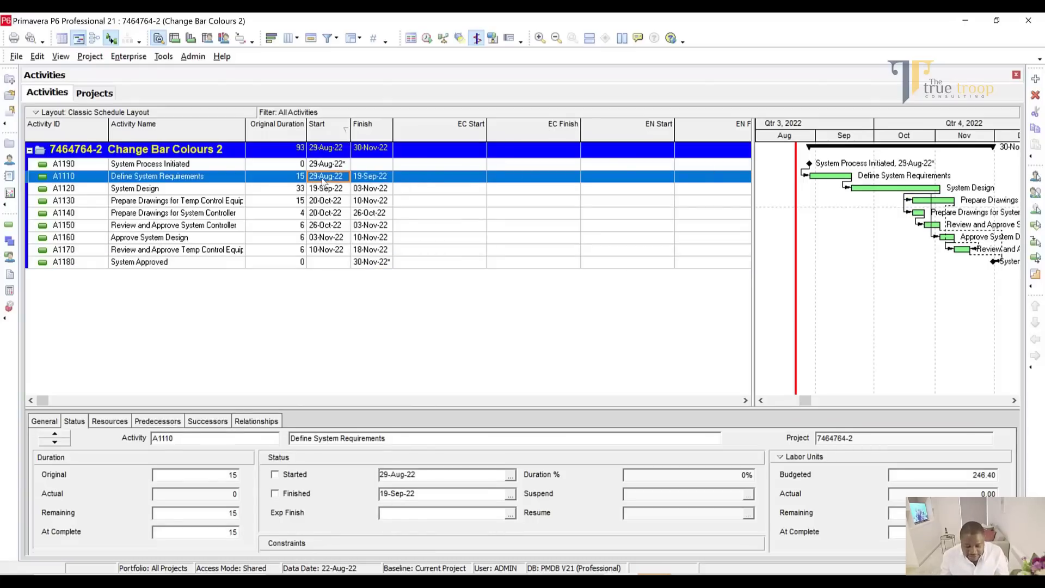
pyautogui.click(451, 183)
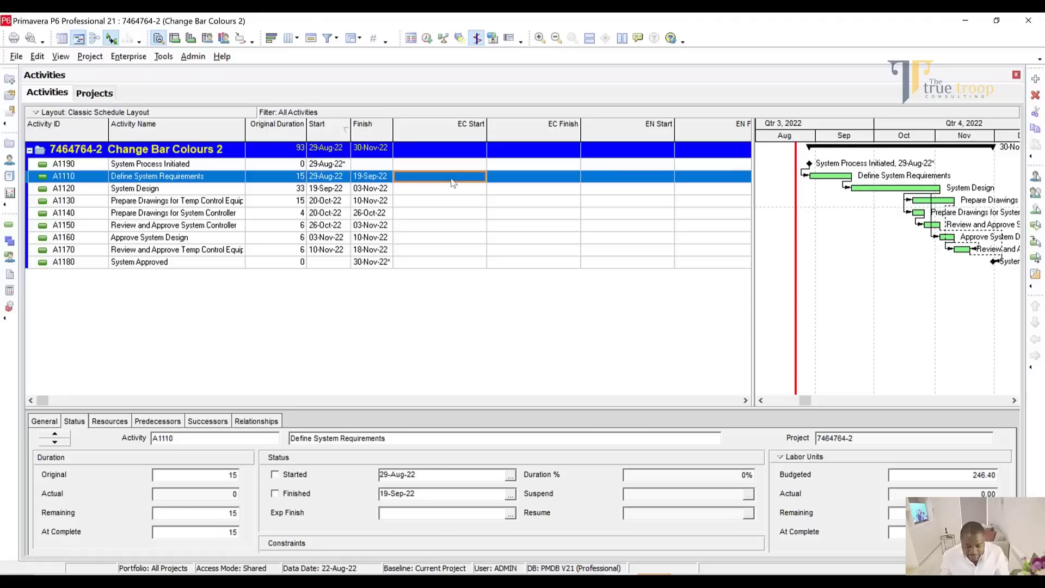
pyautogui.click(466, 182)
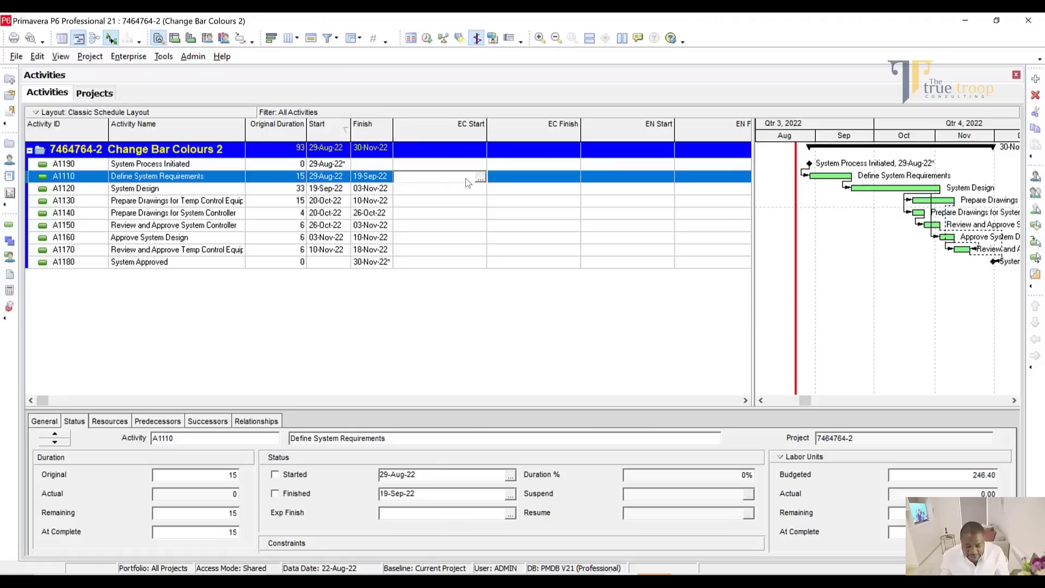
pyautogui.click(479, 178)
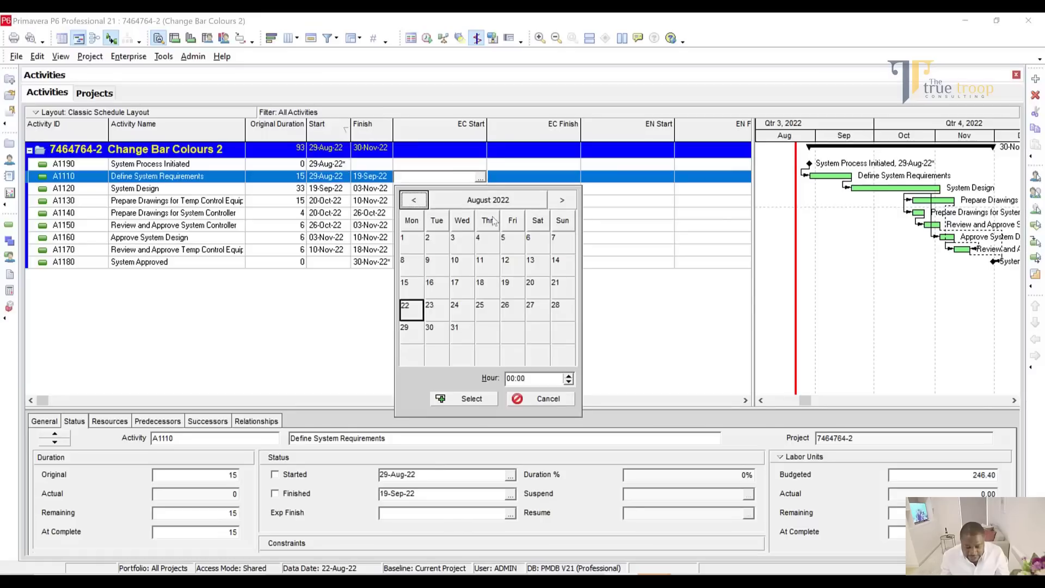
pyautogui.click(460, 310)
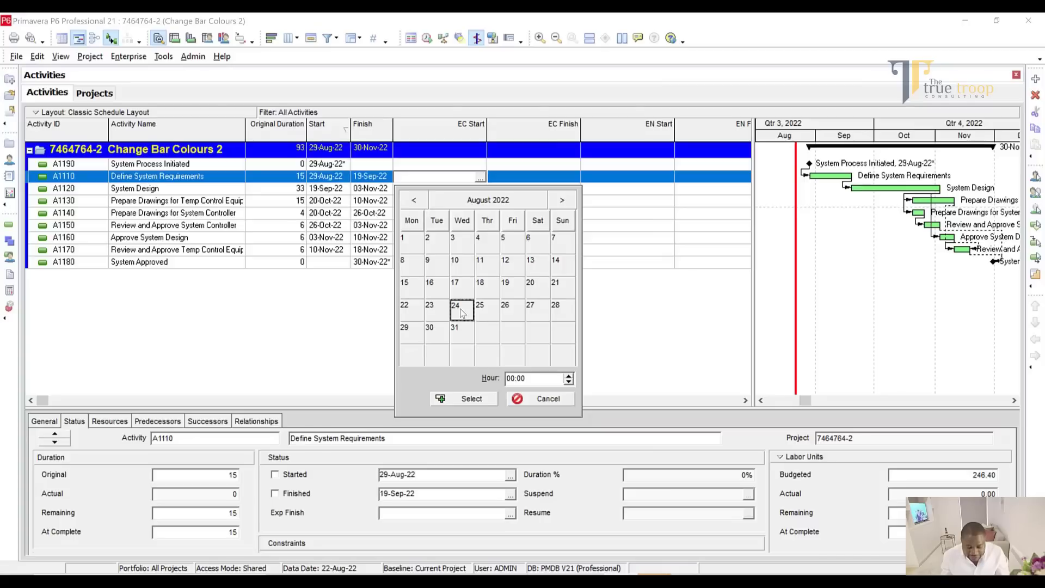
pyautogui.click(464, 400)
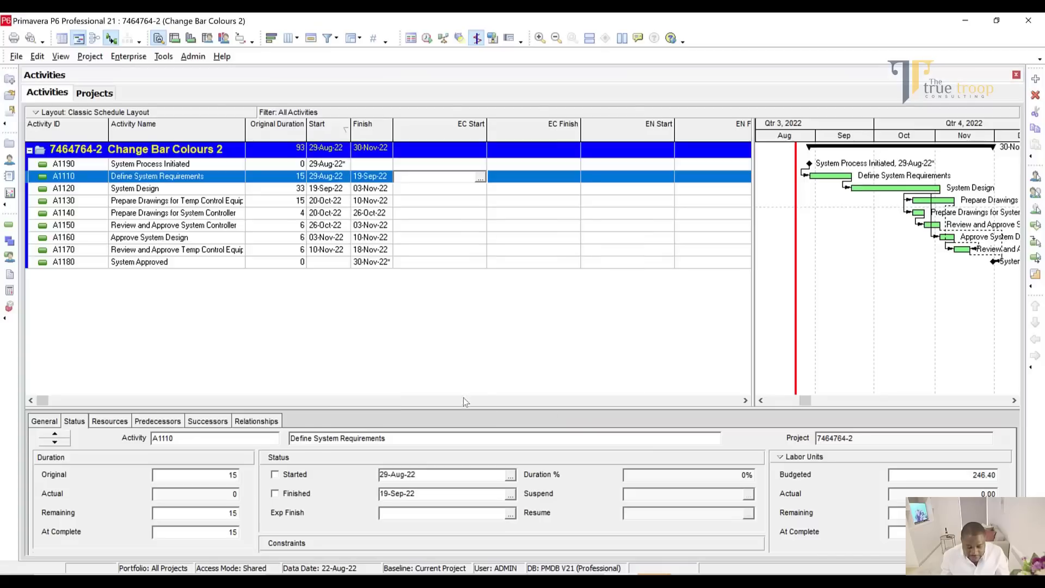
# Set the EC Finish date of Define System Requirements to 26-Aug-22.
pyautogui.click(527, 174)
pyautogui.click(574, 179)
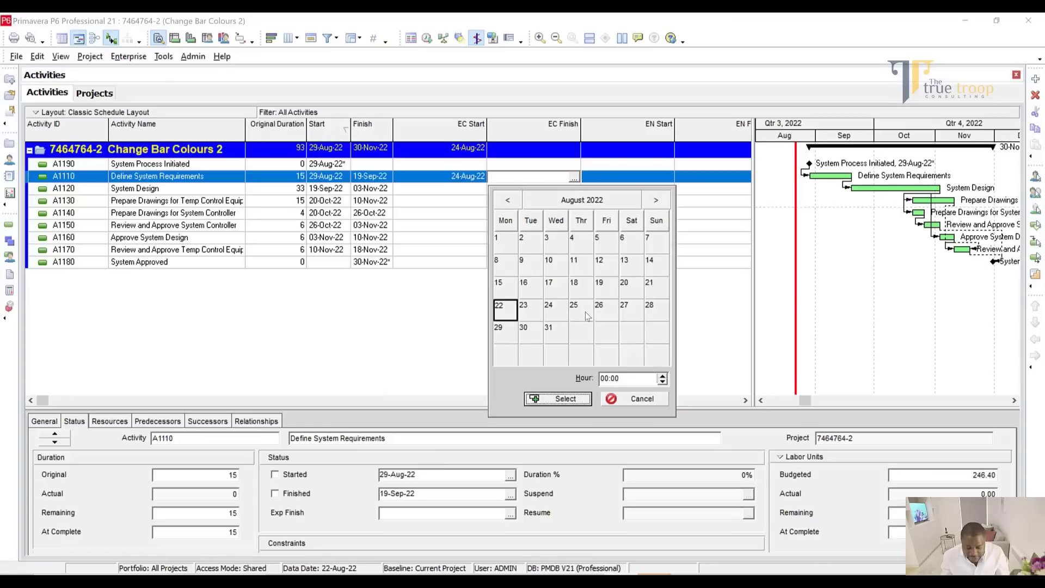
pyautogui.click(602, 309)
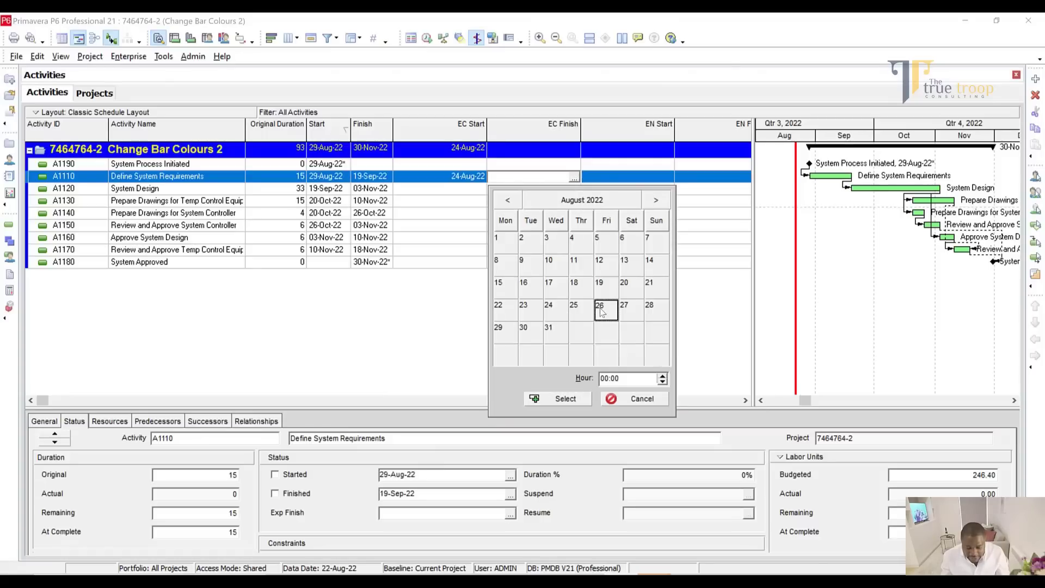
pyautogui.click(560, 400)
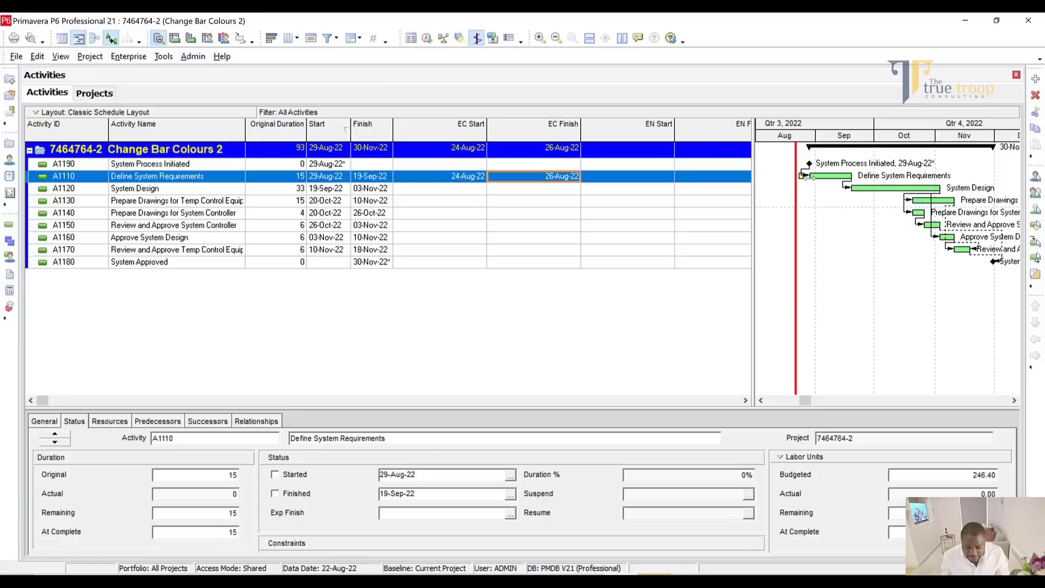
# Change the EC Start date of Define System Requirements to 30-Aug-22.
pyautogui.click(467, 179)
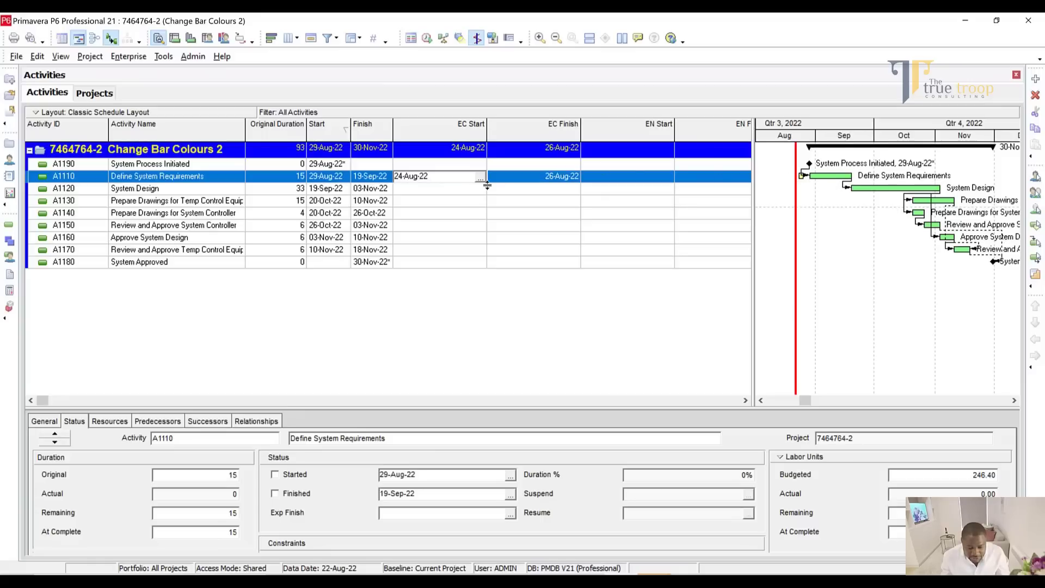
pyautogui.click(481, 178)
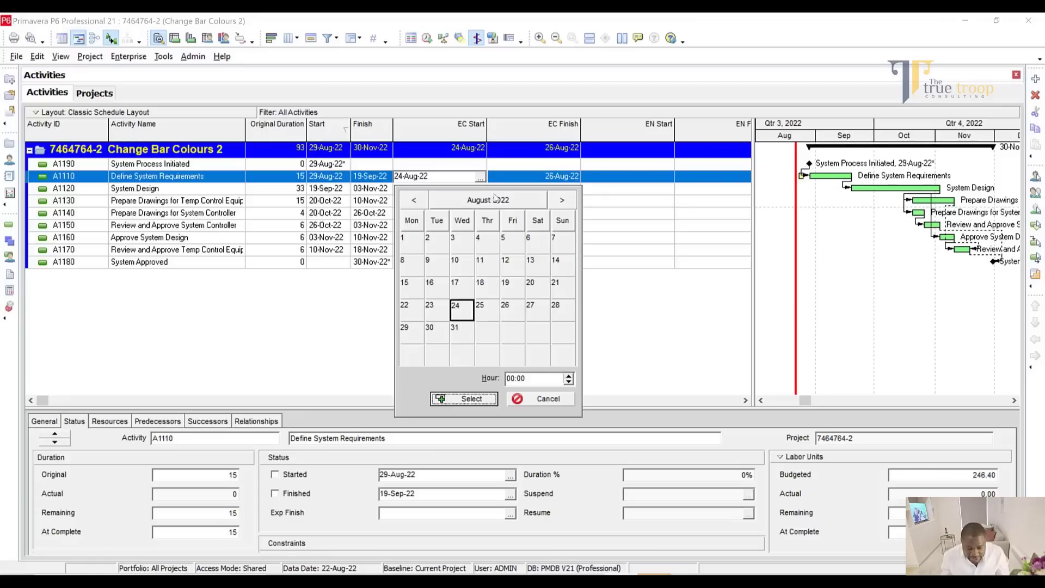
pyautogui.click(438, 332)
pyautogui.click(460, 399)
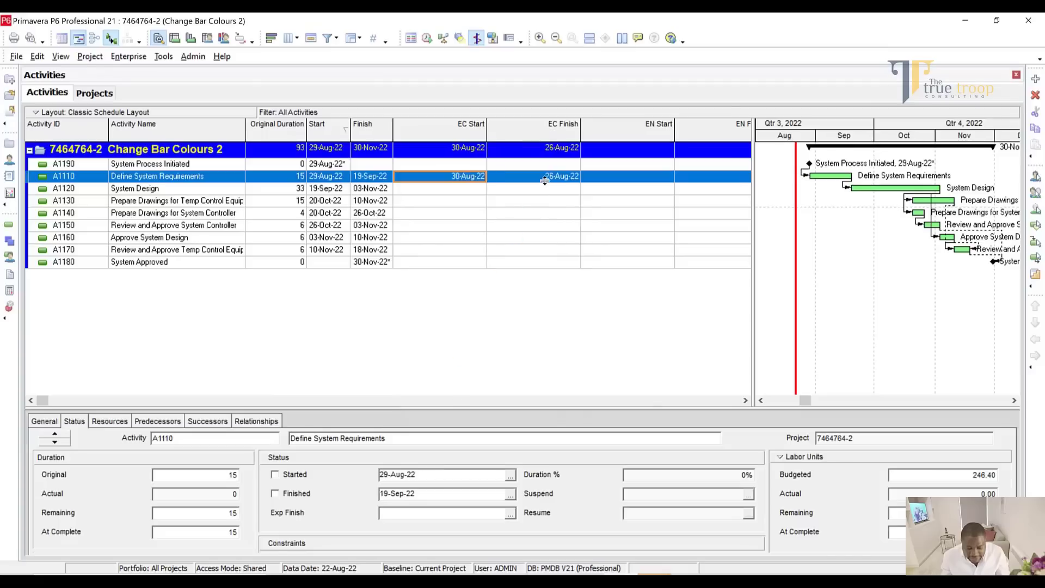
# Change the EC Finish date of Define System Requirements to 02-Sep-22.
pyautogui.click(572, 179)
pyautogui.click(573, 179)
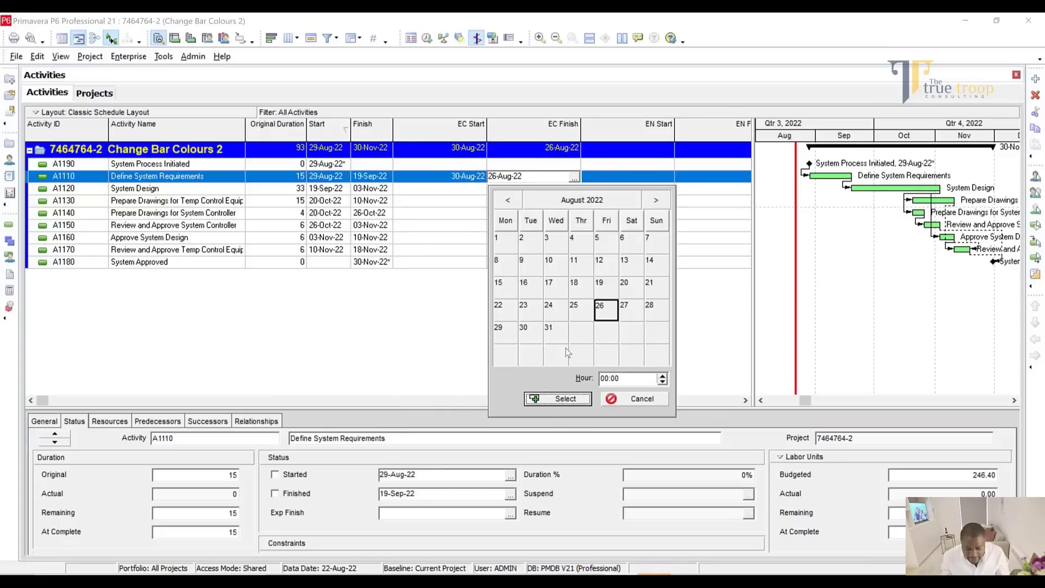
pyautogui.click(656, 199)
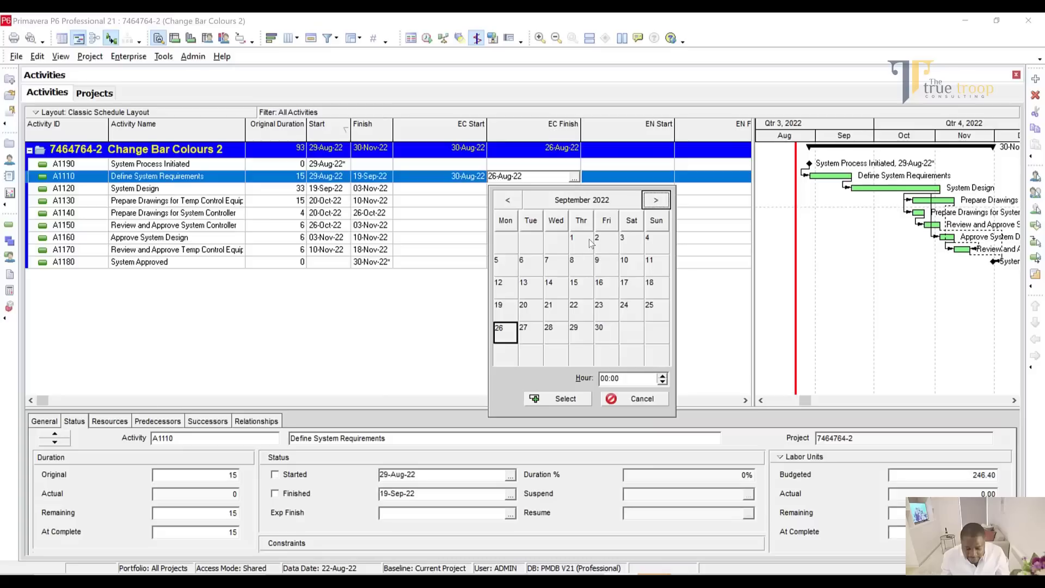
pyautogui.click(607, 239)
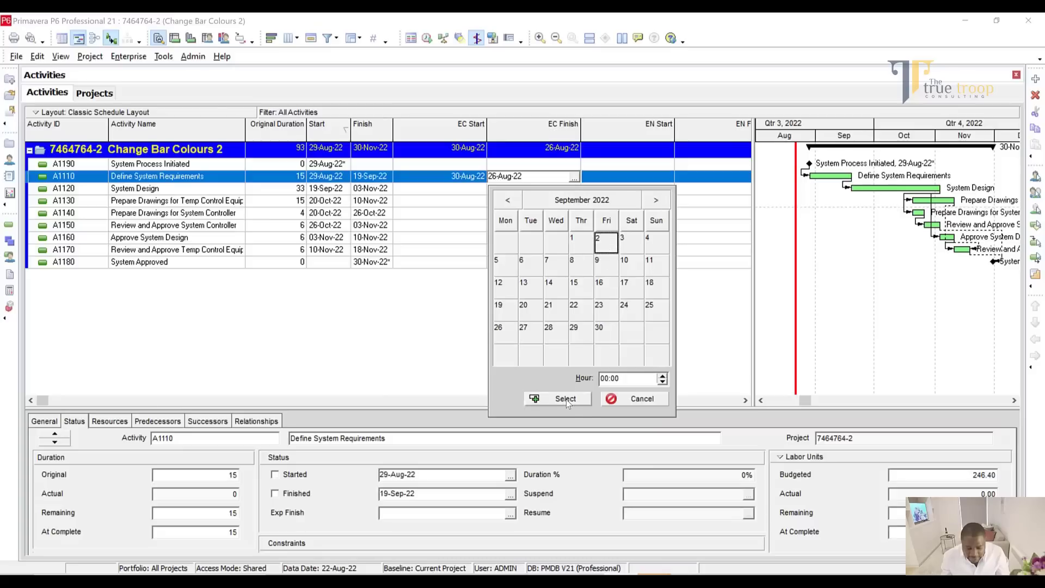
pyautogui.click(566, 399)
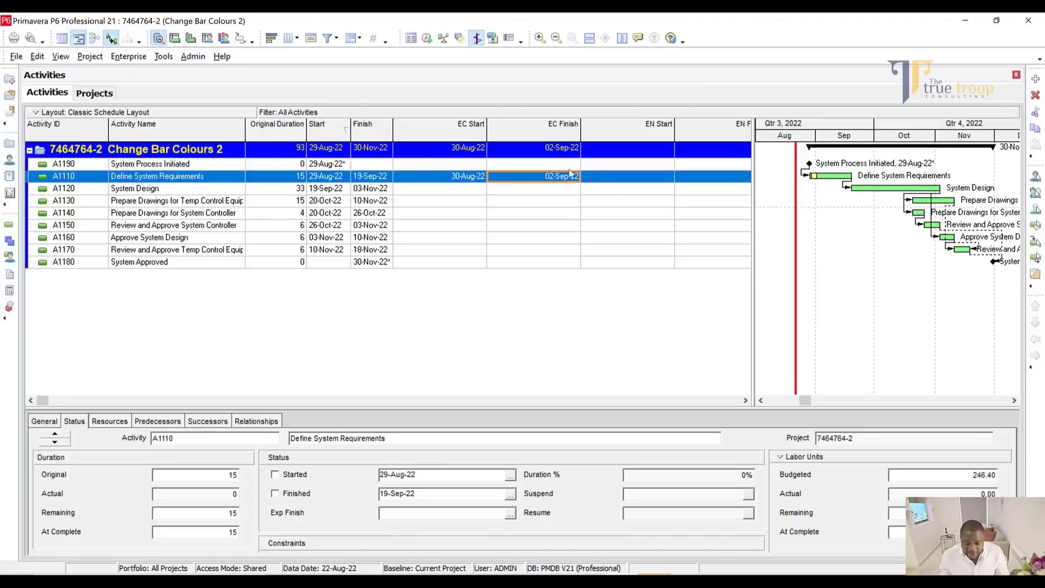
# Set the EN Start date of Define System Requirements to 05-Sep-22.
pyautogui.click(638, 179)
pyautogui.click(655, 180)
pyautogui.click(667, 178)
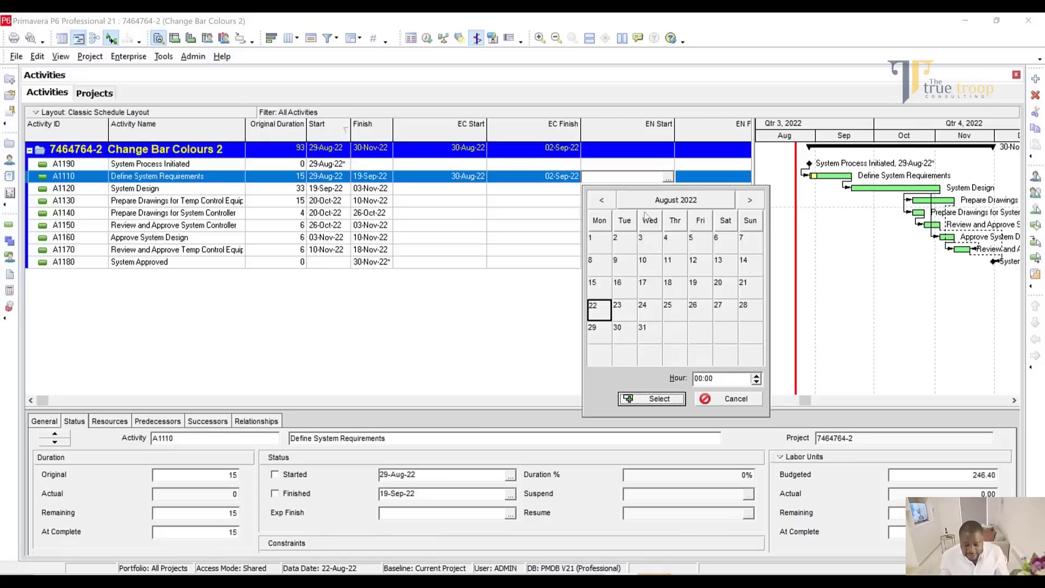
pyautogui.click(750, 200)
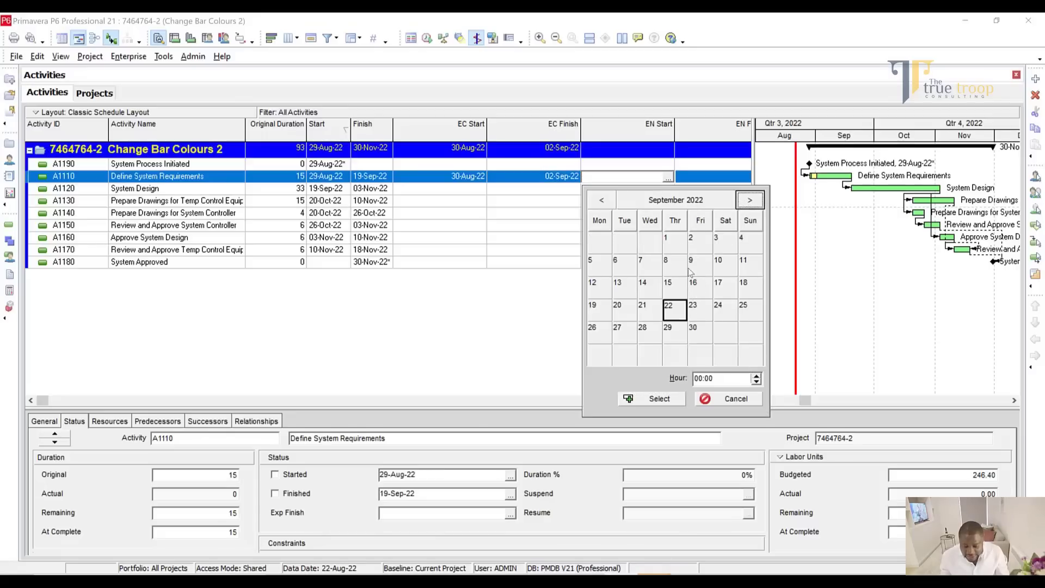
pyautogui.click(599, 264)
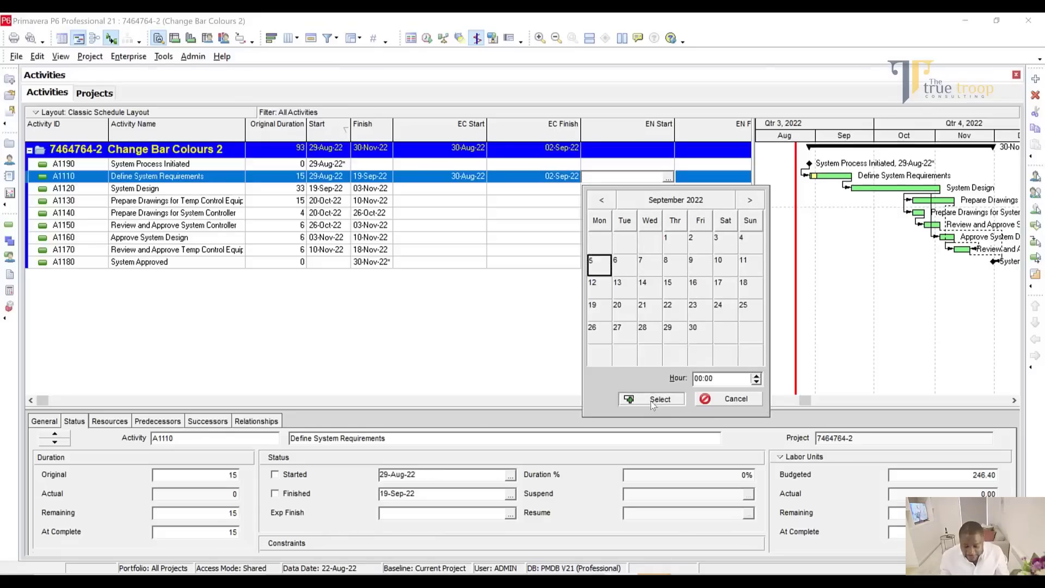
pyautogui.click(652, 399)
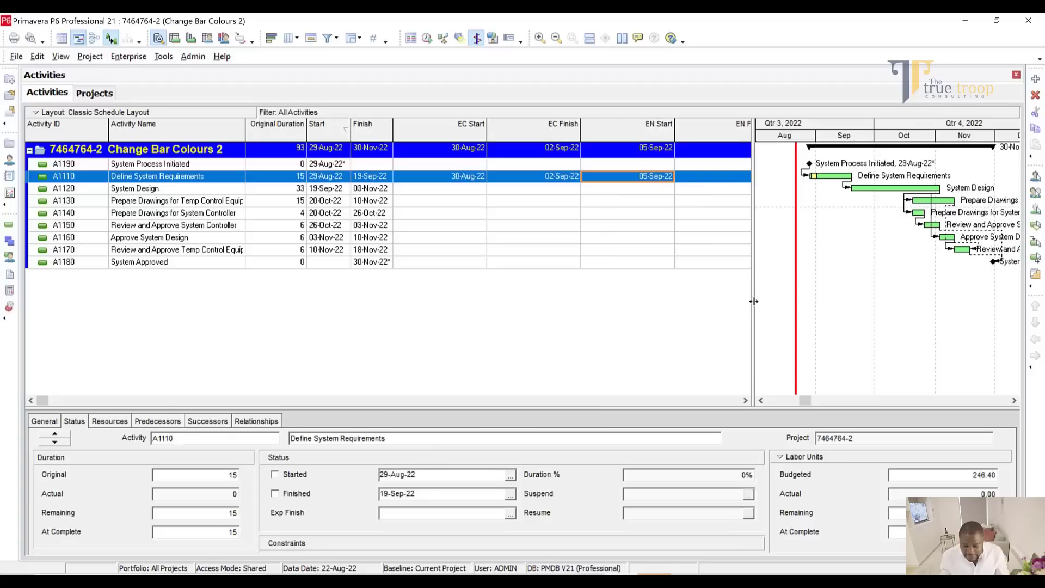
# Widen the activity table to expose the EN Finish column and set Define System Requirements' EN Finish date to 08-Sep-22.
pyautogui.moveTo(753, 301); pyautogui.dragTo(789, 228)
pyautogui.click(754, 177)
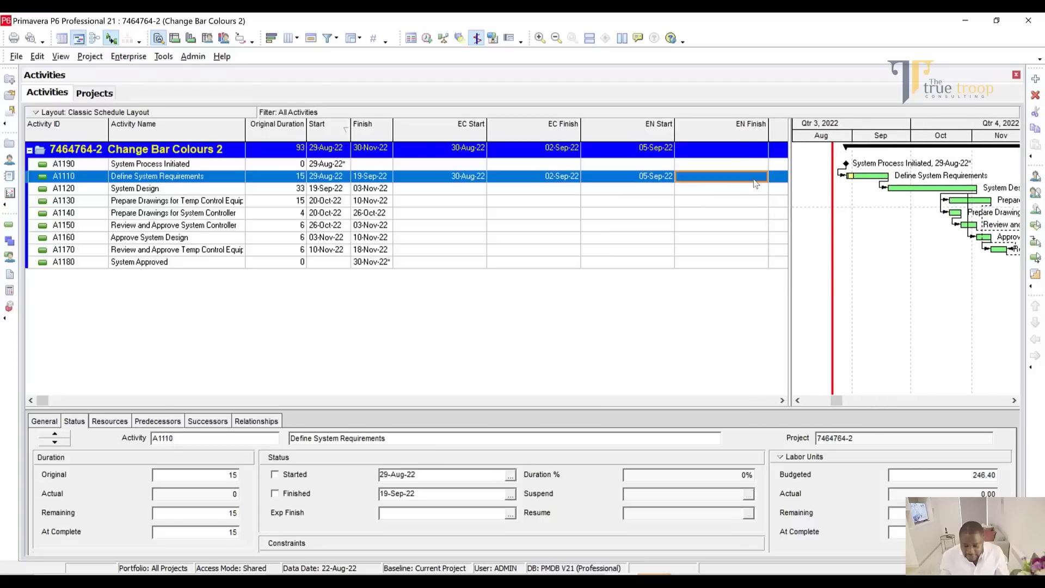
pyautogui.click(761, 177)
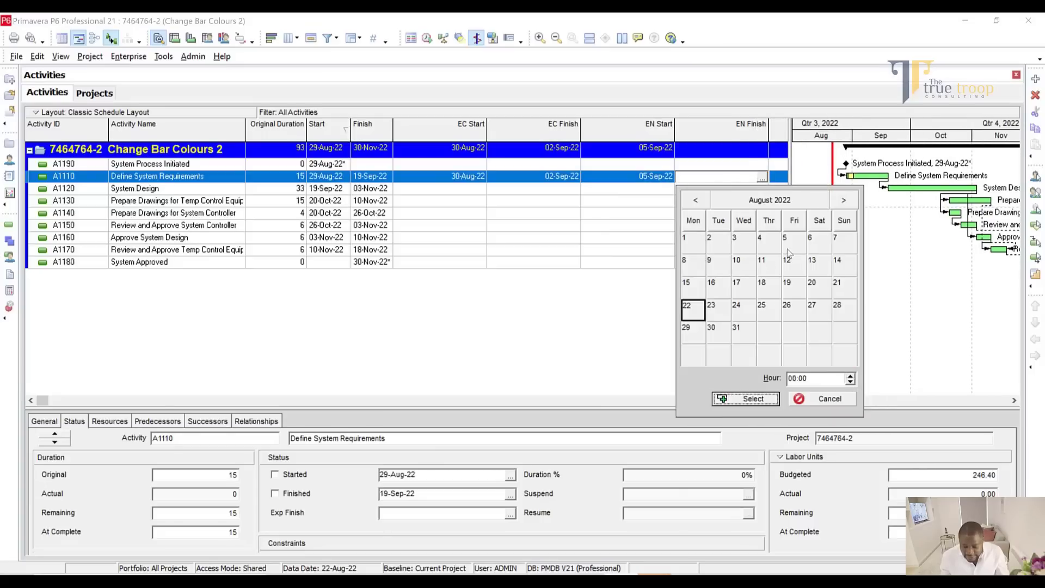
pyautogui.click(843, 200)
pyautogui.click(762, 269)
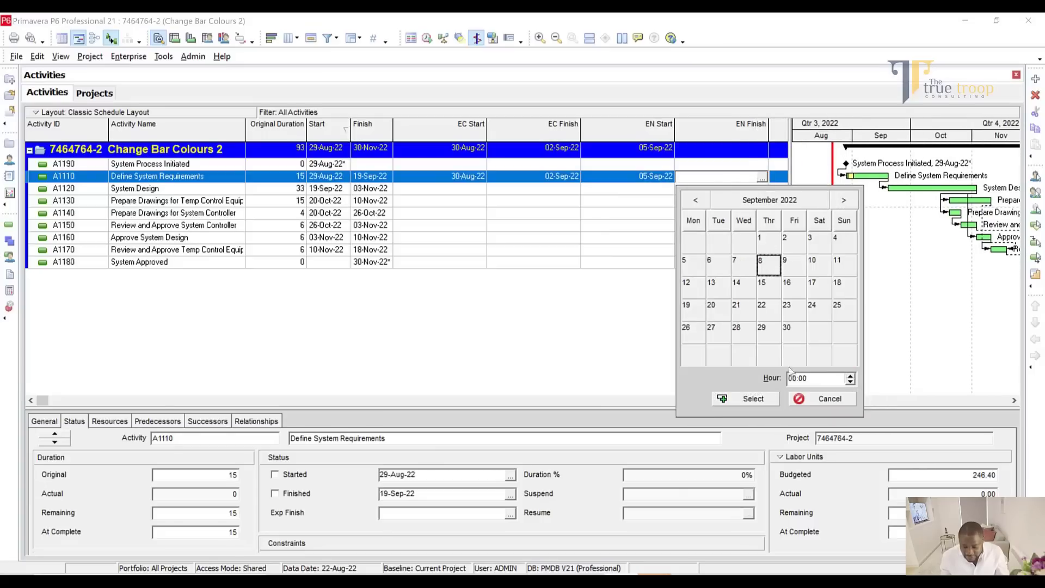
pyautogui.click(715, 396)
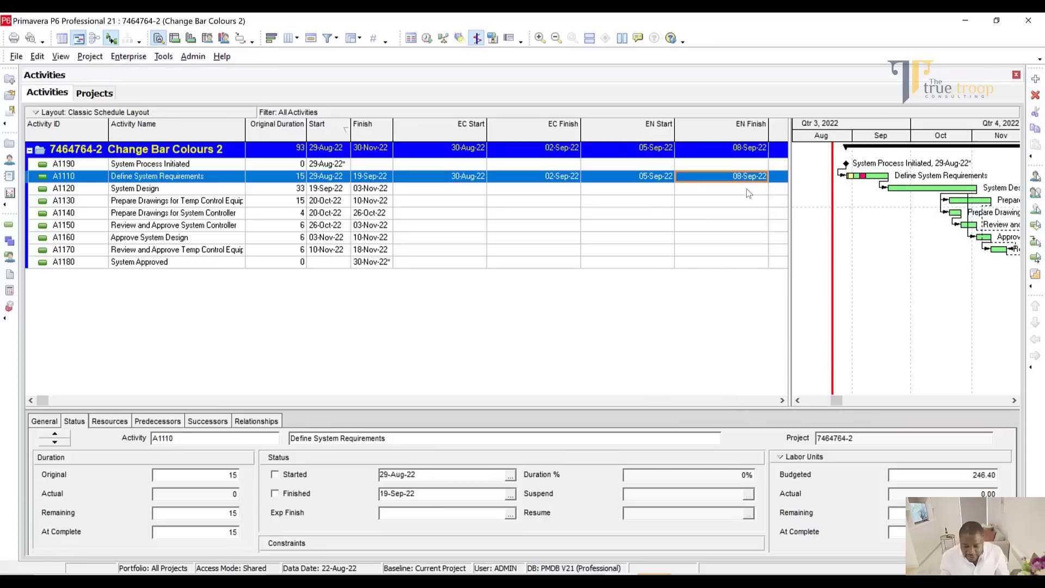
# Set the NN Start date of Define System Requirements to 15-Sep-22.
pyautogui.click(782, 400)
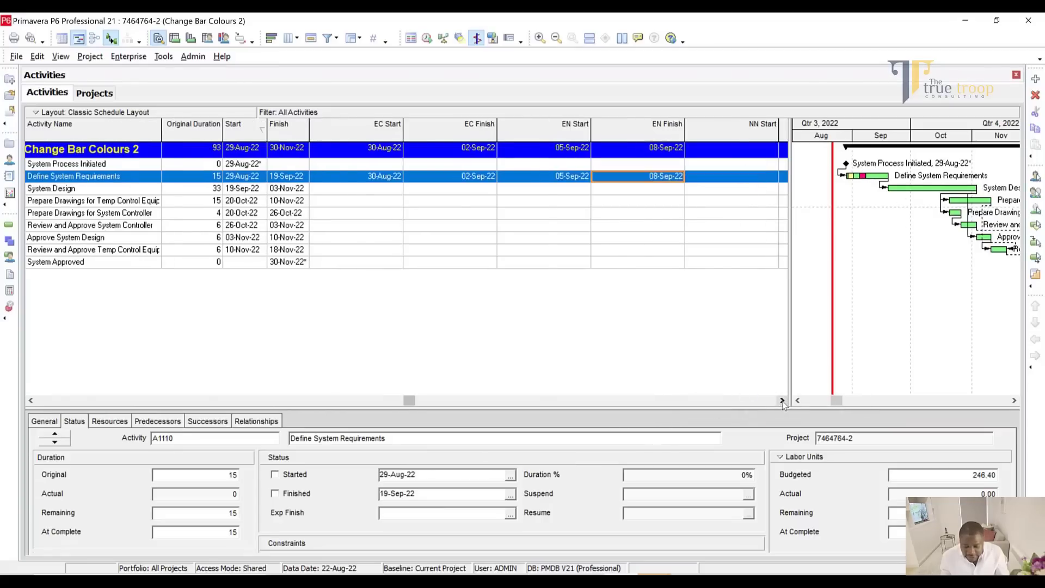
pyautogui.click(782, 399)
pyautogui.click(640, 177)
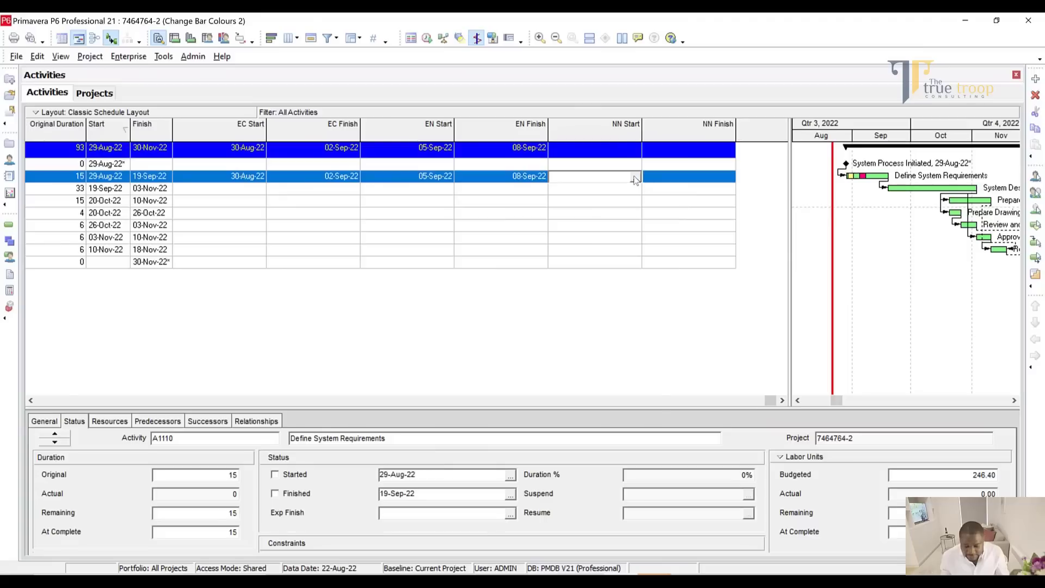
pyautogui.click(635, 179)
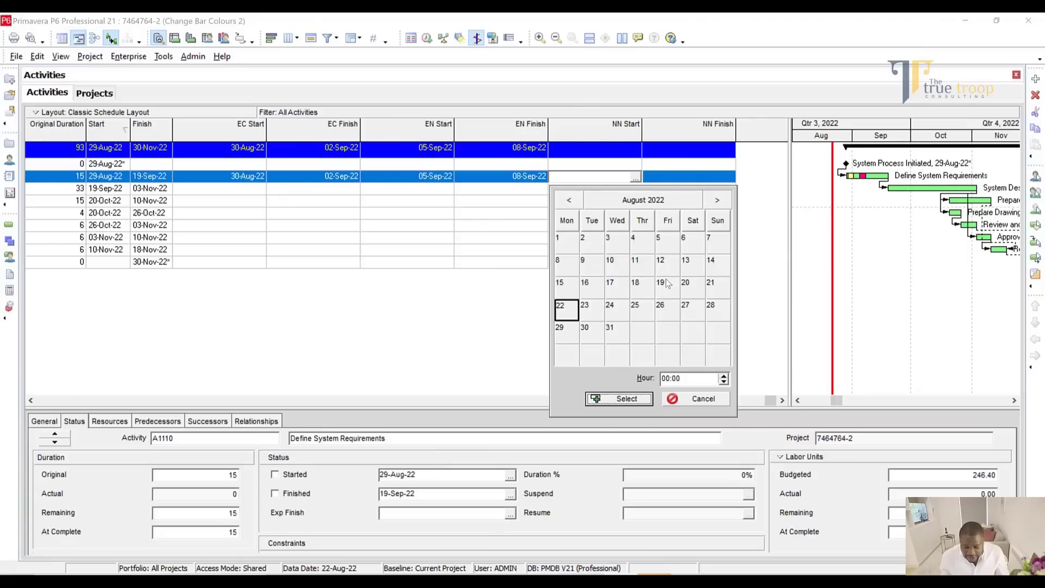
pyautogui.click(717, 200)
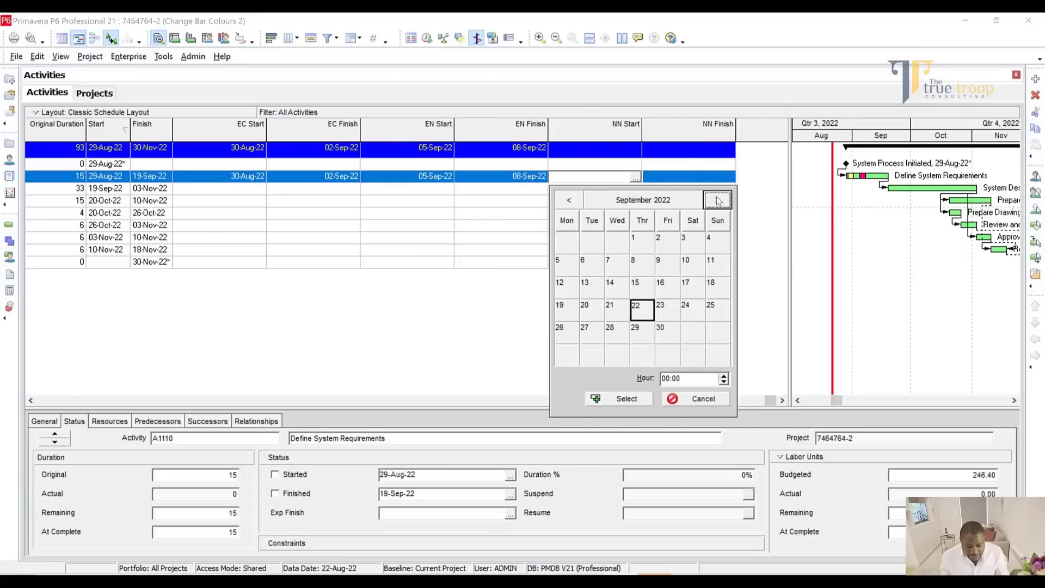
pyautogui.click(648, 288)
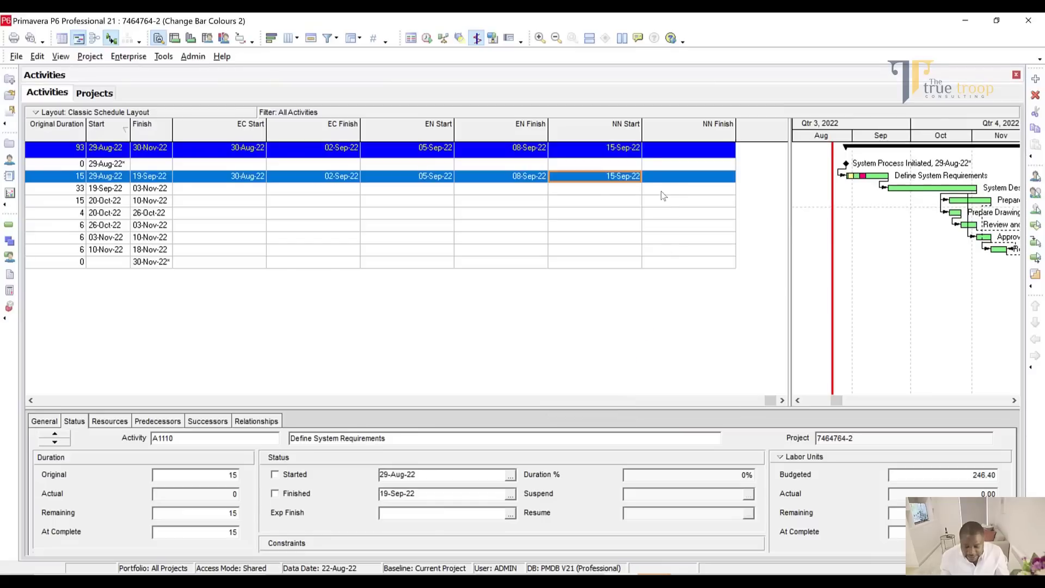
# Set the NN Finish date of Define System Requirements to 17-Sep-22.
pyautogui.click(707, 177)
pyautogui.click(729, 177)
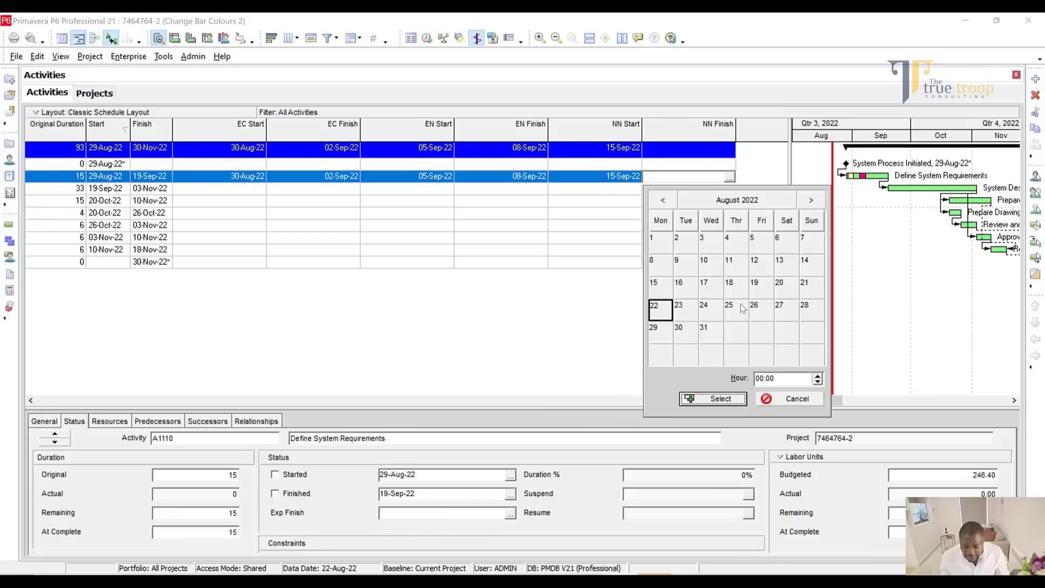
pyautogui.click(811, 199)
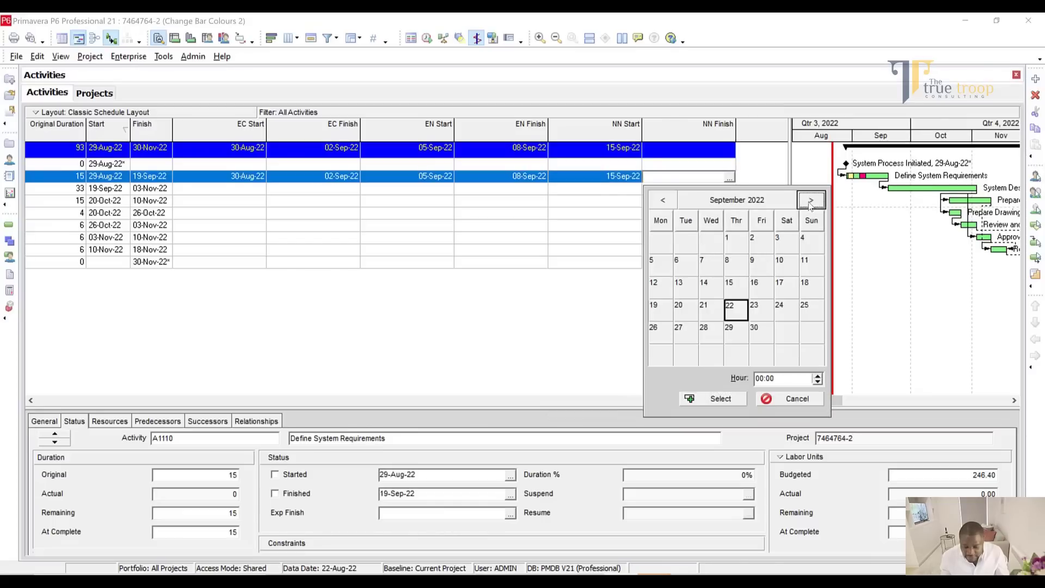
pyautogui.click(783, 287)
pyautogui.click(717, 398)
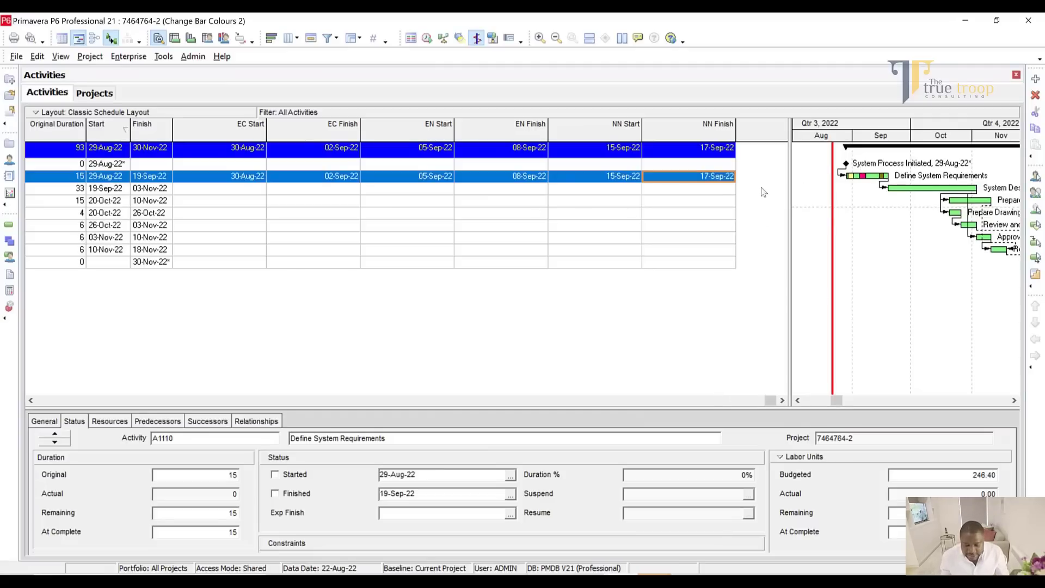
# Set the EC Start date of the System Design activity to 20-Sep-22.
pyautogui.click(234, 188)
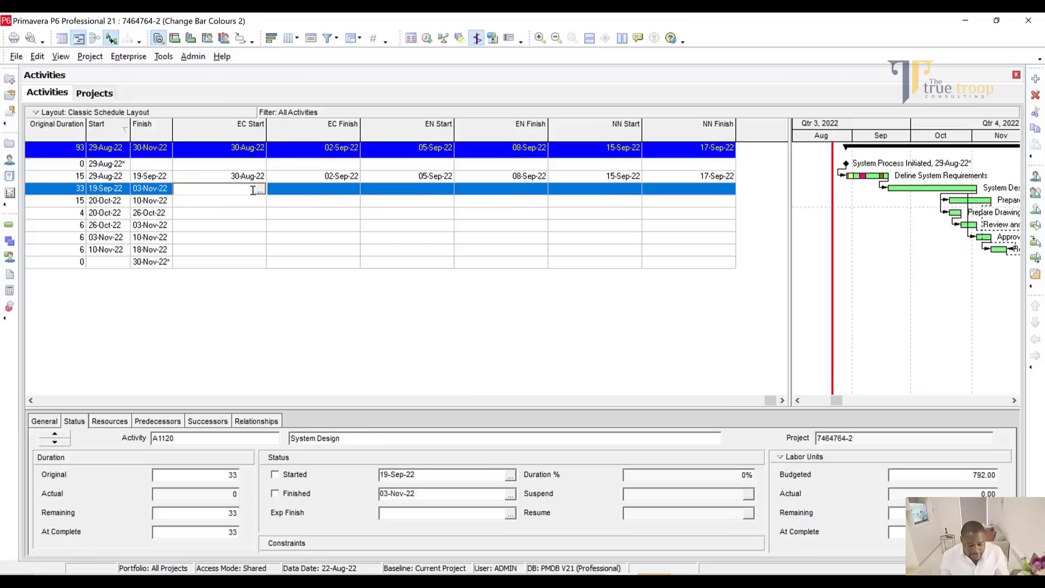
pyautogui.click(258, 188)
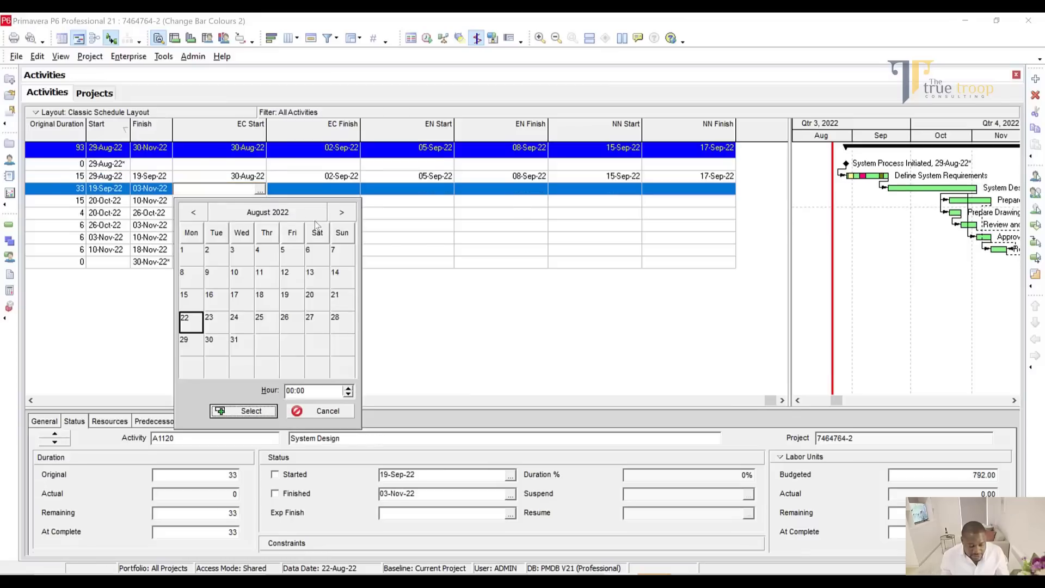
pyautogui.click(341, 212)
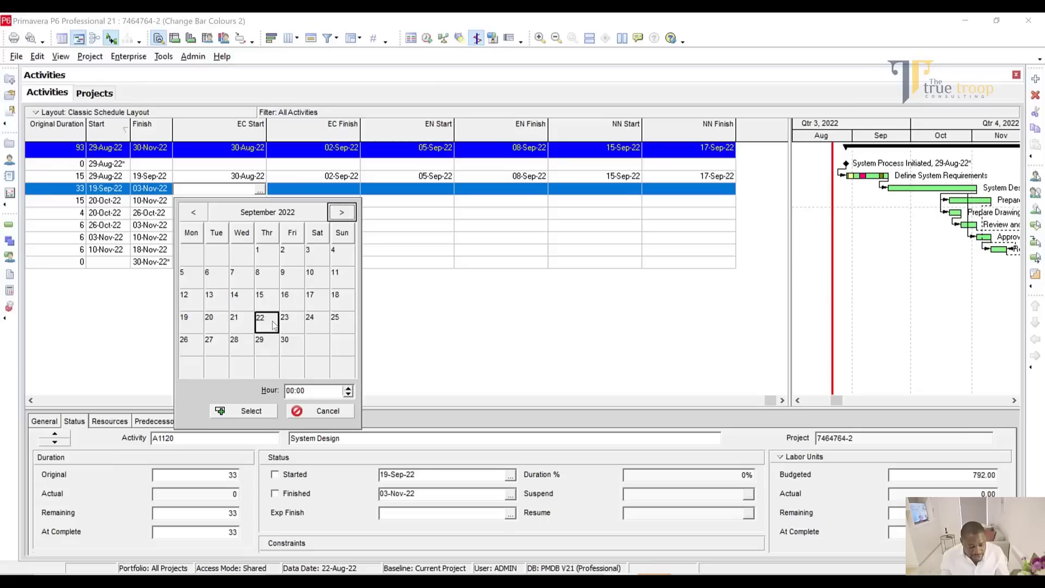
pyautogui.click(222, 326)
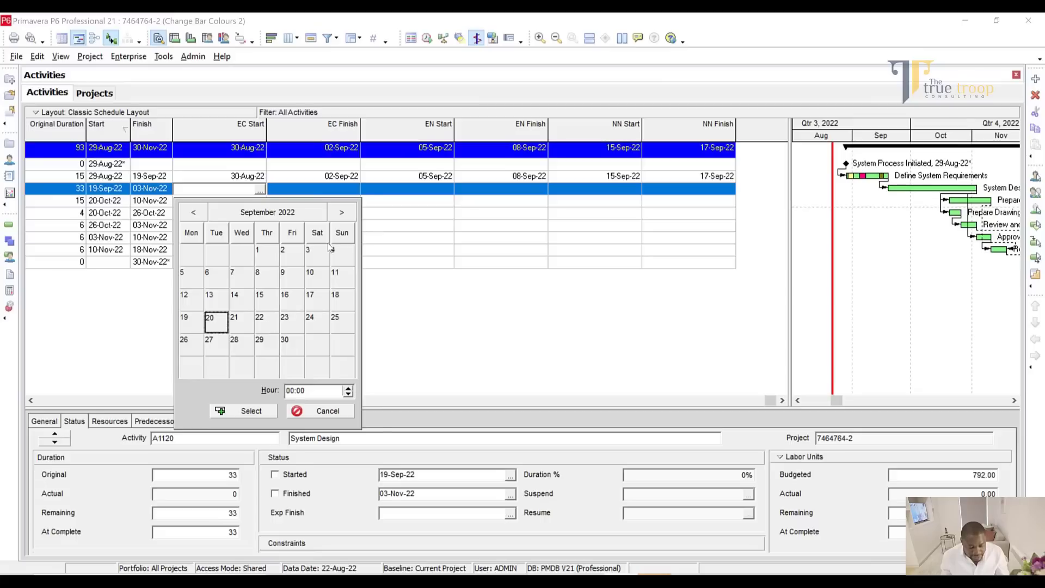
pyautogui.click(287, 346)
pyautogui.doubleClick(220, 321)
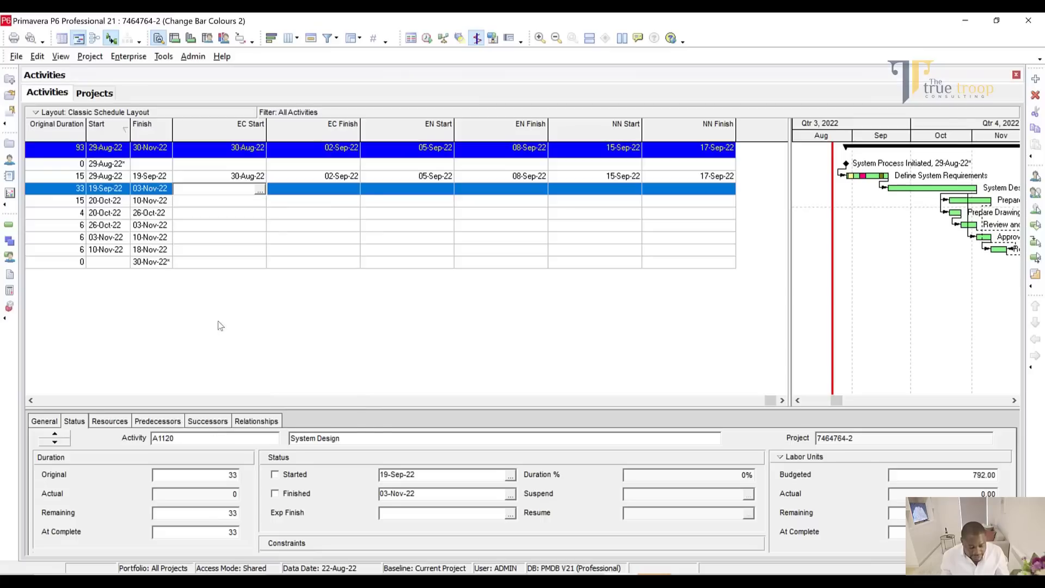
# Set the EC Finish date of the System Design activity to 30-Sep-22.
pyautogui.click(343, 191)
pyautogui.click(351, 189)
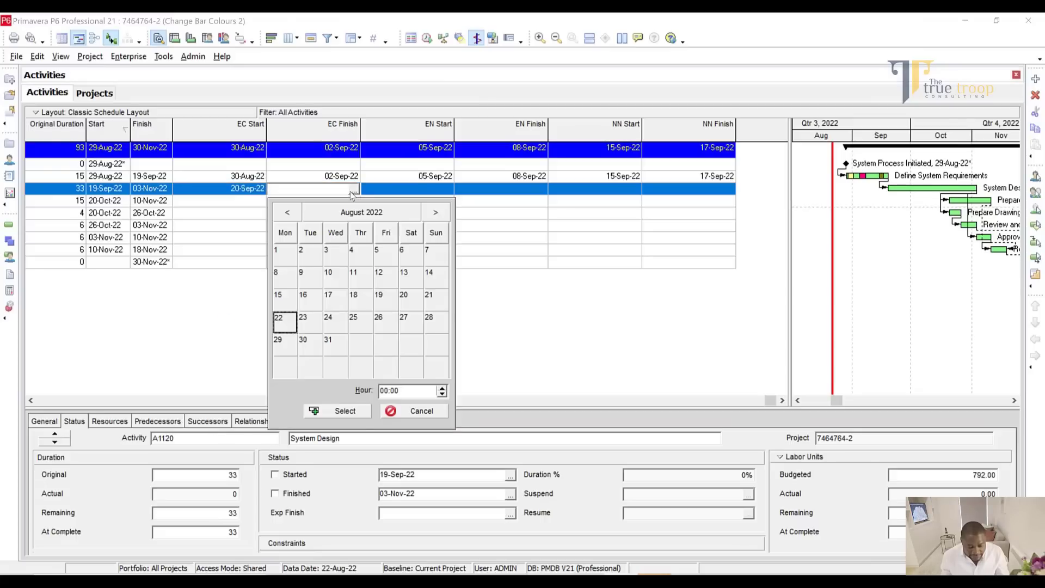
pyautogui.click(434, 212)
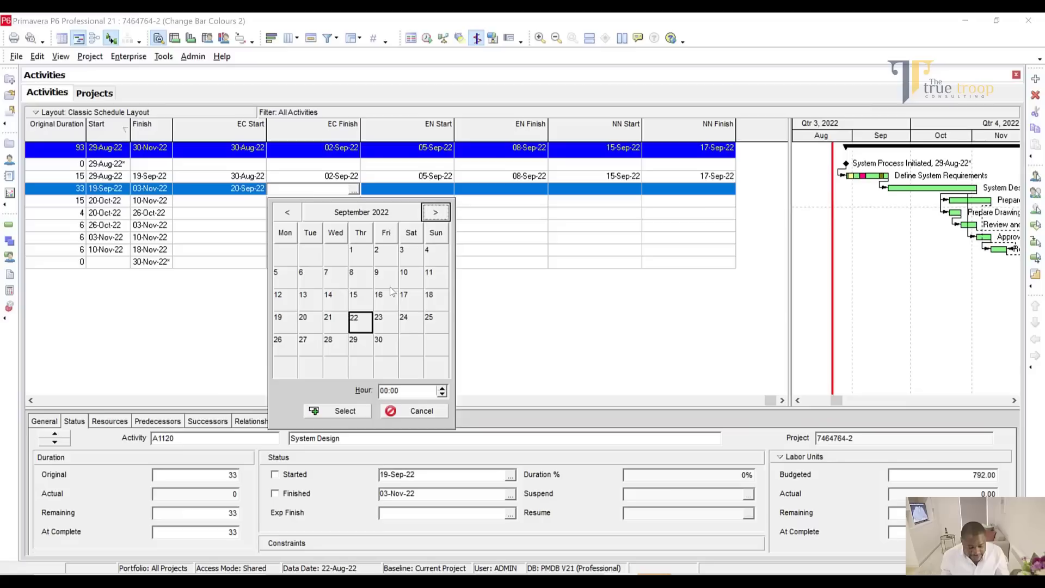
pyautogui.click(382, 344)
pyautogui.click(342, 411)
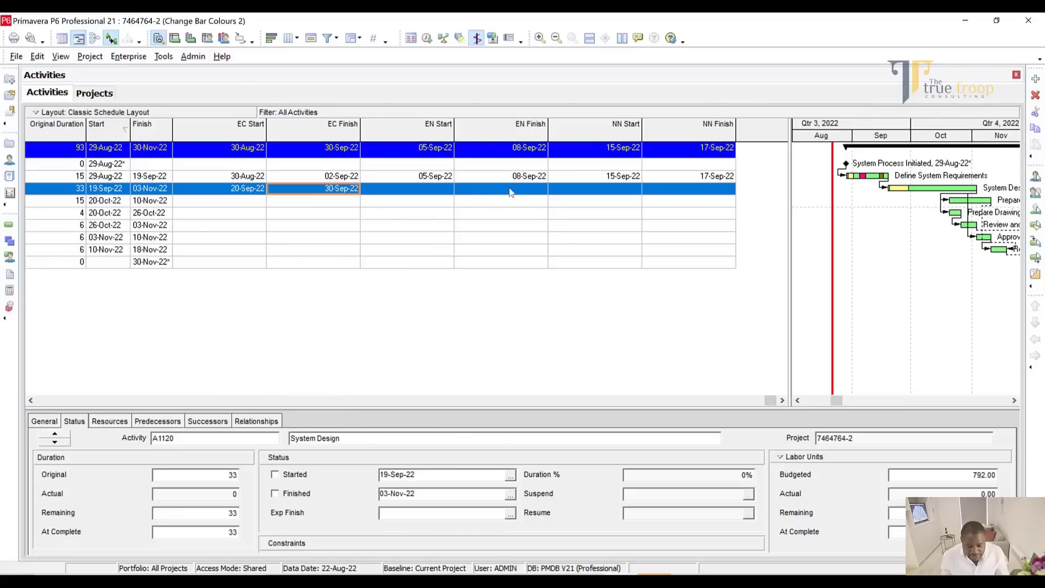
# Set the NN Start date of the System Design activity to 30-Sep-22.
pyautogui.click(598, 189)
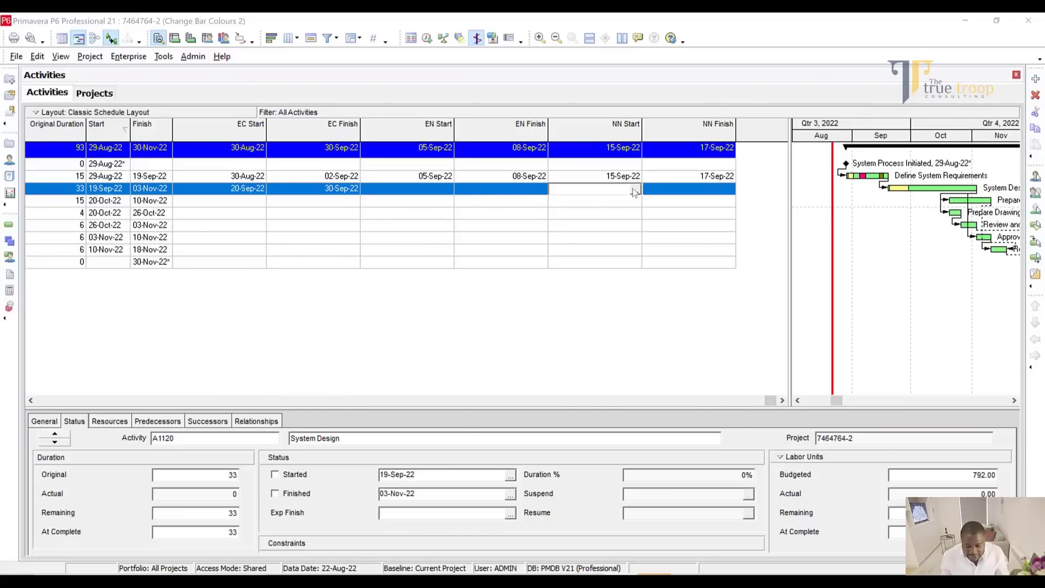
pyautogui.click(634, 189)
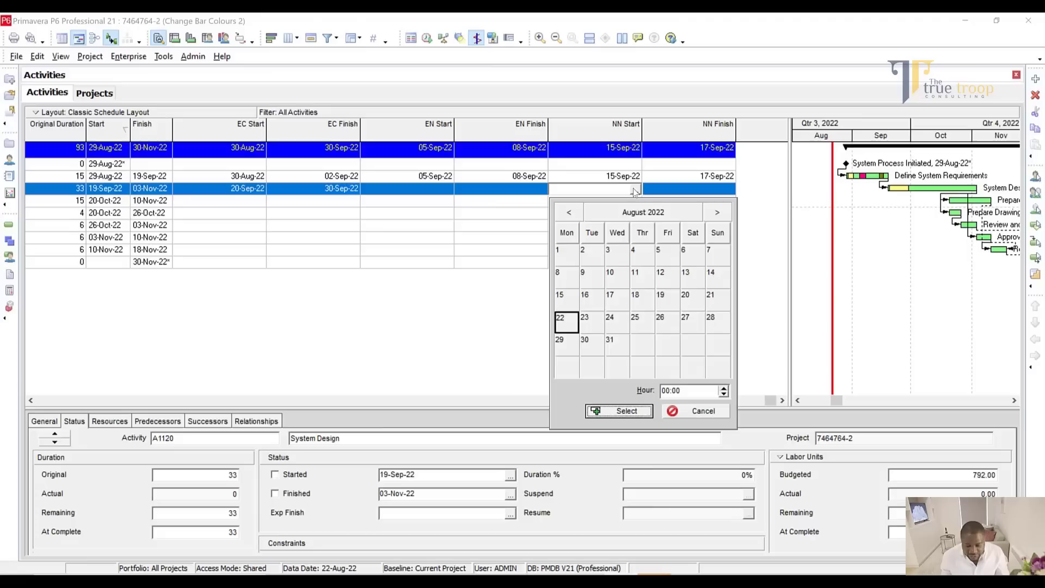
pyautogui.click(717, 212)
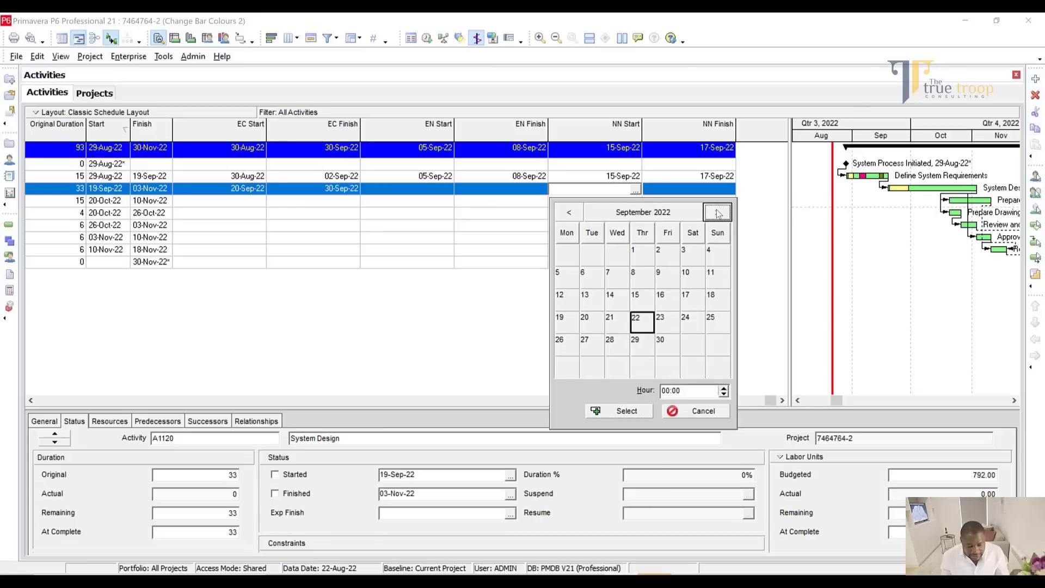
pyautogui.doubleClick(664, 341)
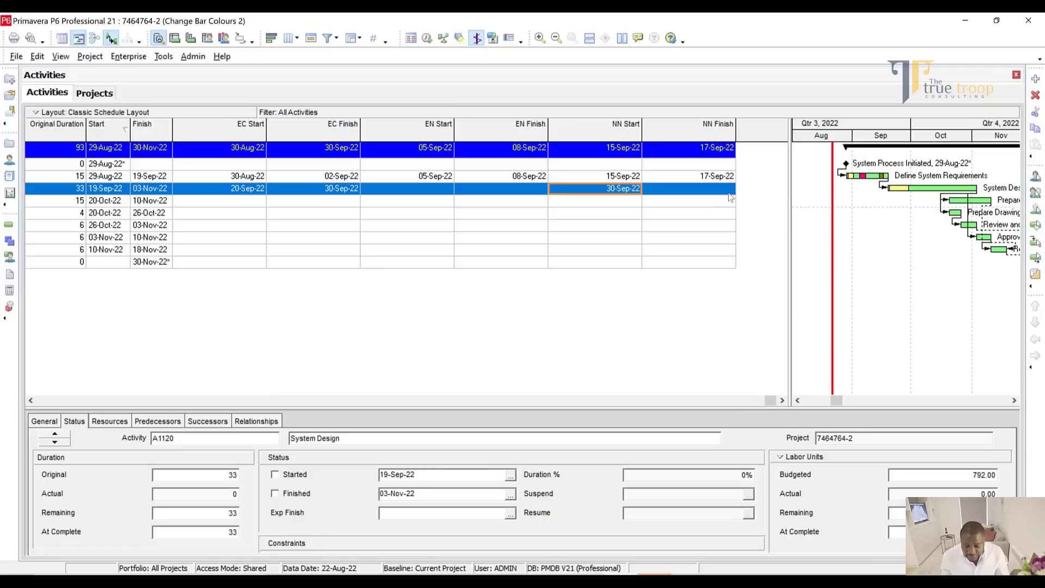
# Set the NN Finish date of the System Design activity to 12-Oct-22.
pyautogui.click(729, 193)
pyautogui.click(729, 189)
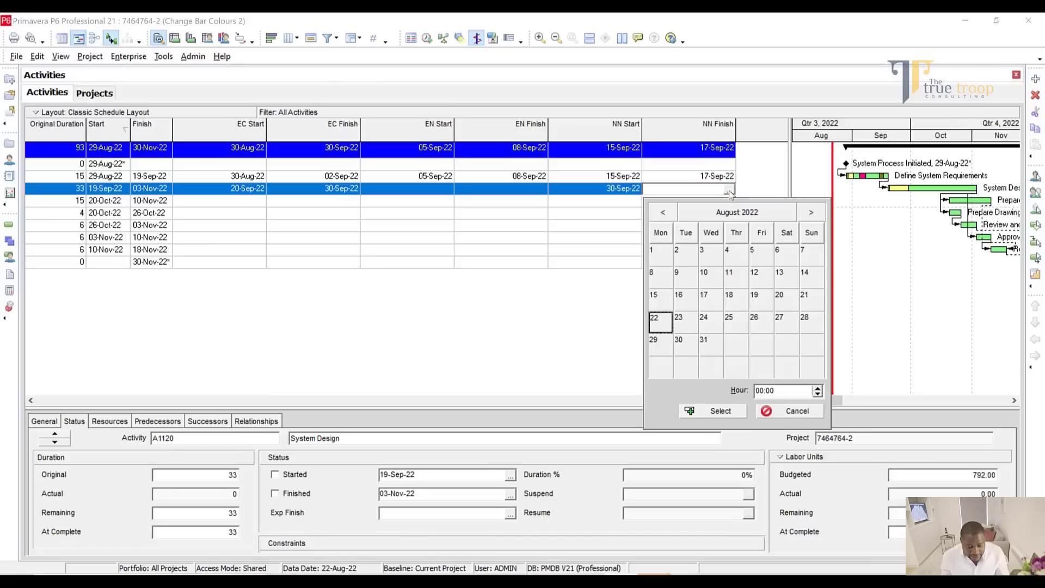
pyautogui.click(810, 212)
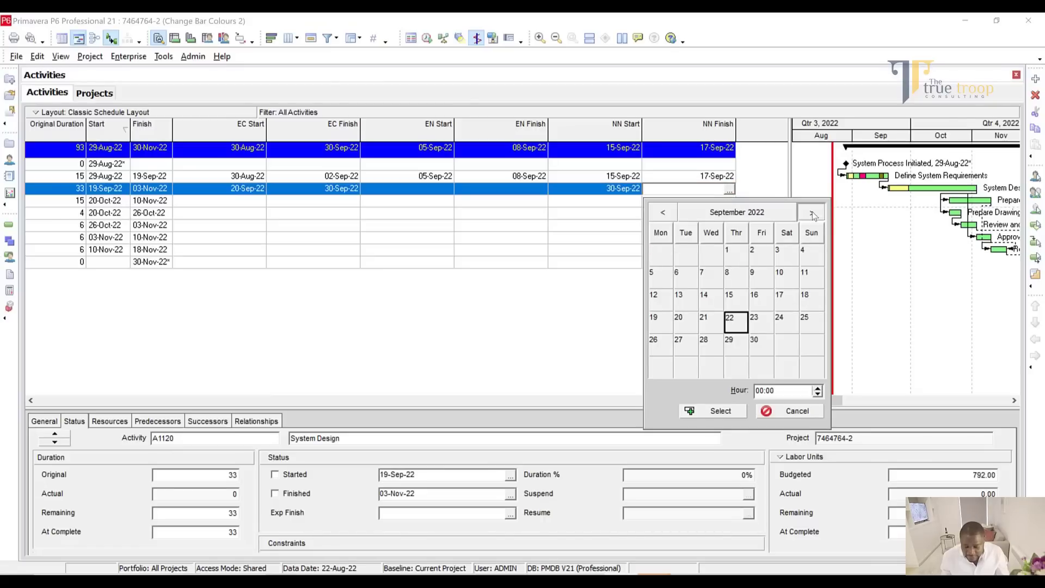
pyautogui.click(810, 213)
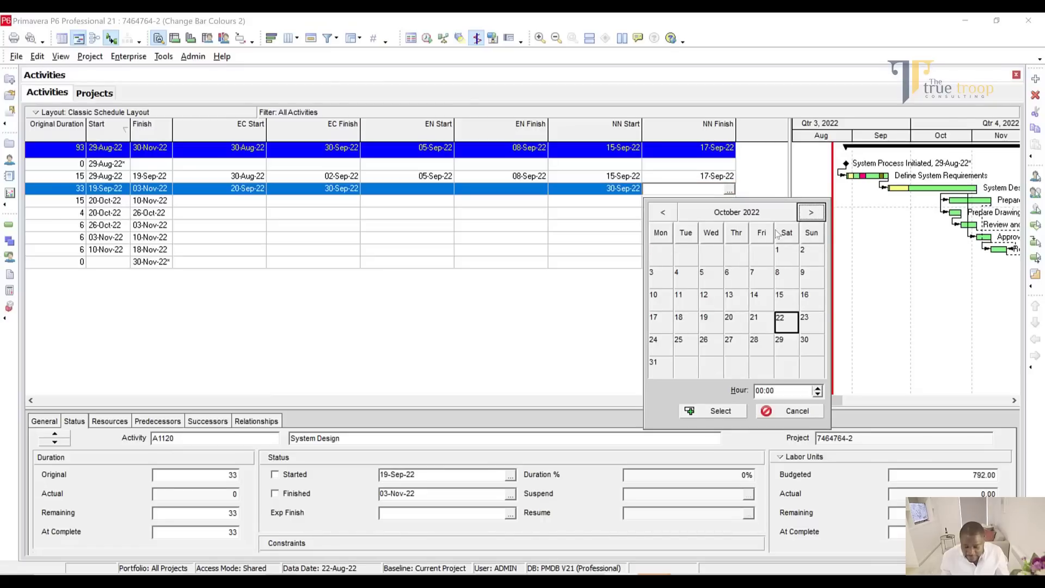
pyautogui.click(707, 303)
pyautogui.click(706, 412)
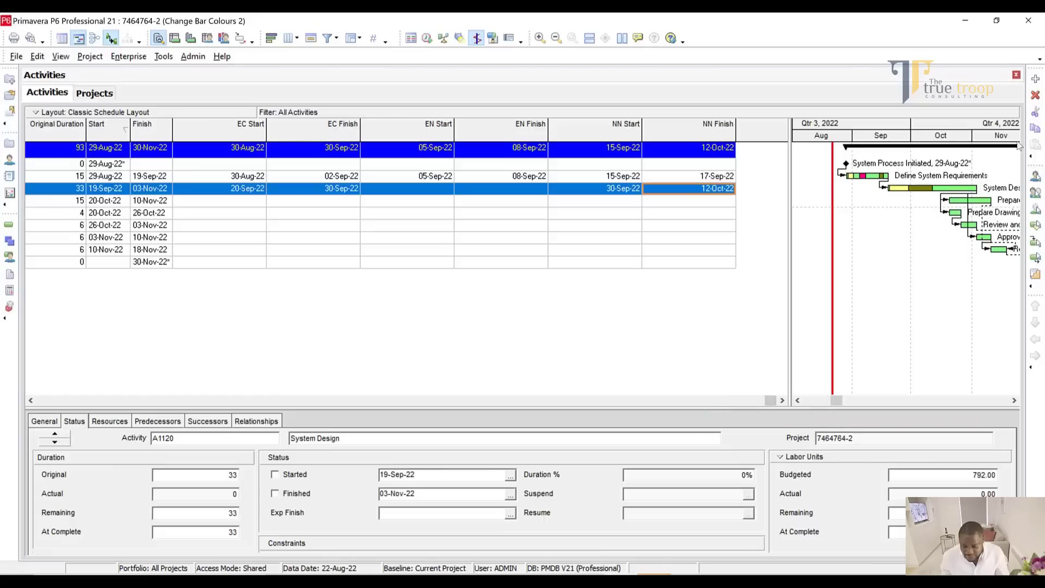
# Set the EN Start date of the System Design activity to 27-Oct-22.
pyautogui.click(956, 201)
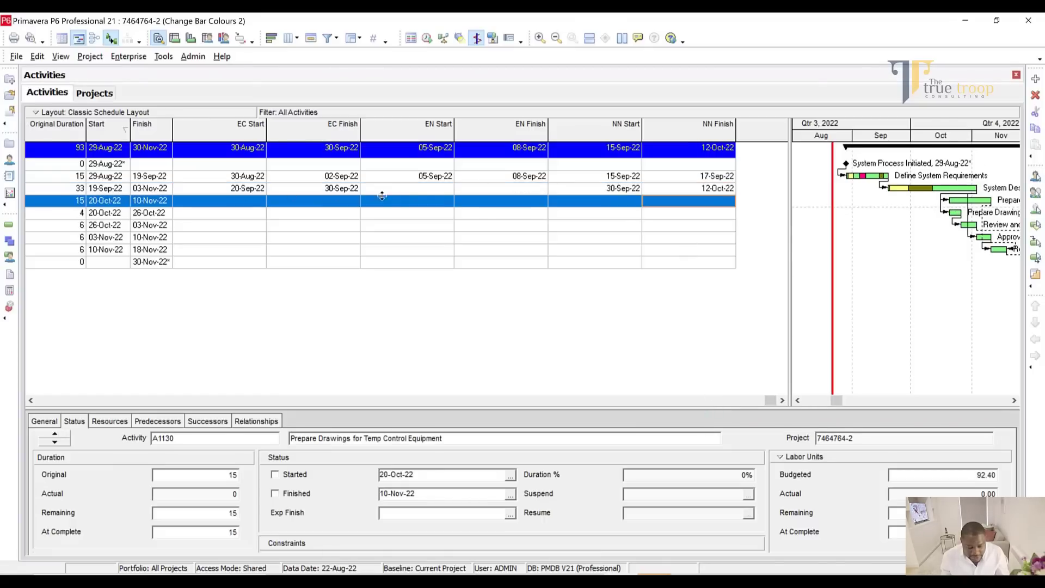
pyautogui.click(437, 189)
pyautogui.click(446, 190)
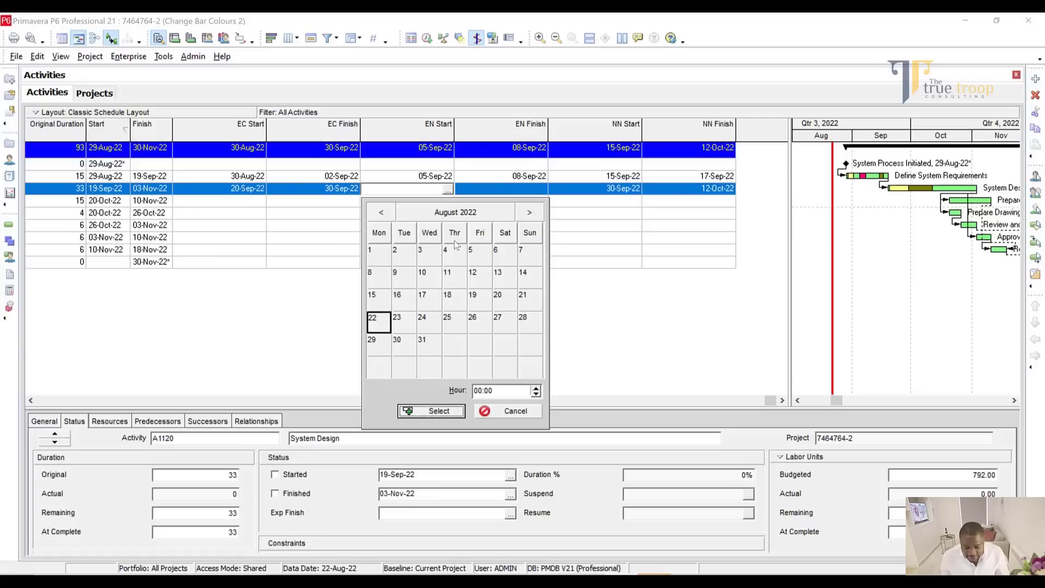
pyautogui.click(528, 217)
pyautogui.click(528, 214)
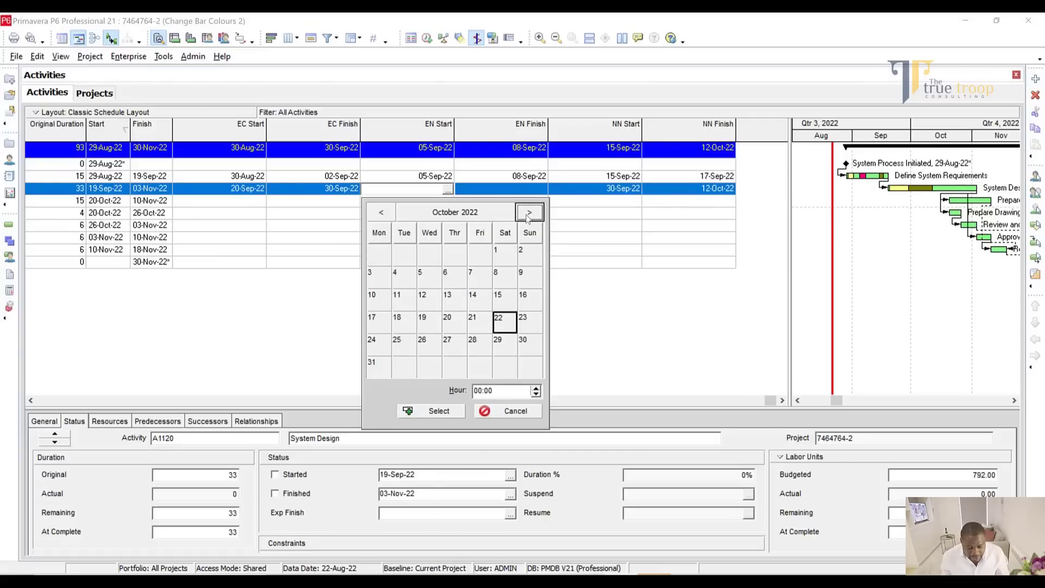
pyautogui.click(455, 346)
pyautogui.click(434, 411)
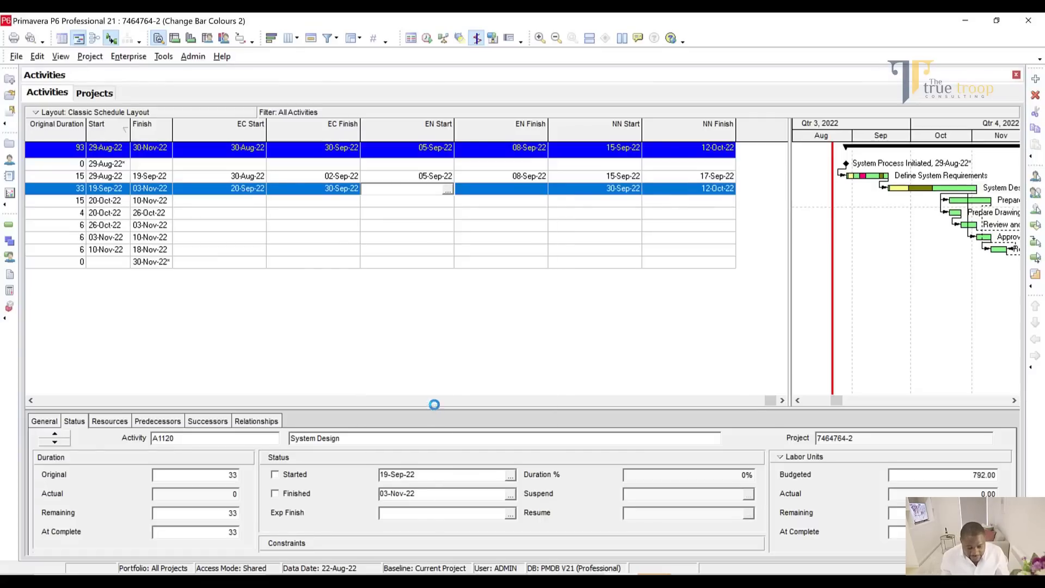
# Set the EN Finish date of the System Design activity to 31-Oct-22.
pyautogui.click(533, 190)
pyautogui.click(541, 190)
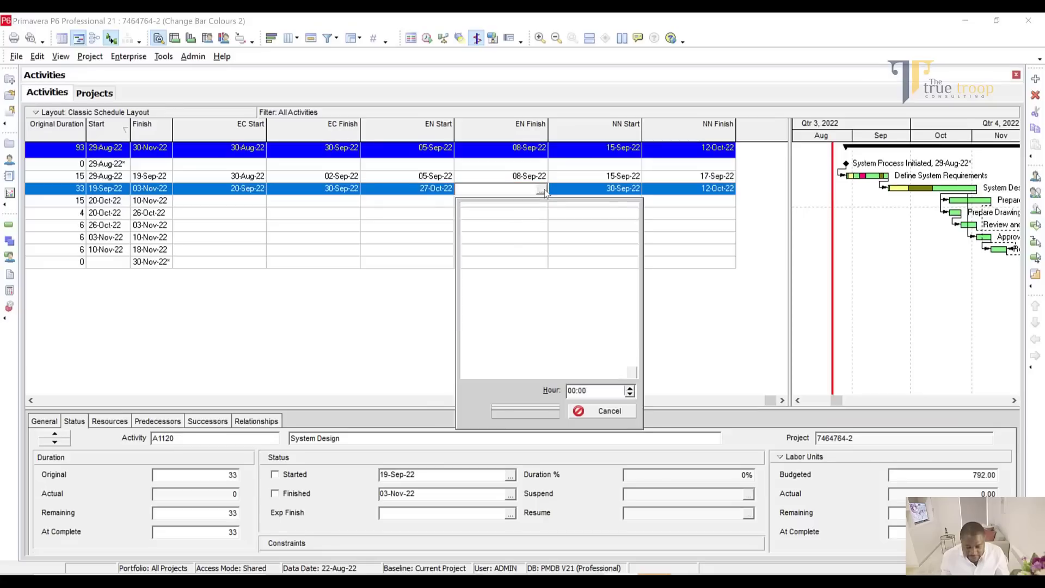
pyautogui.click(623, 212)
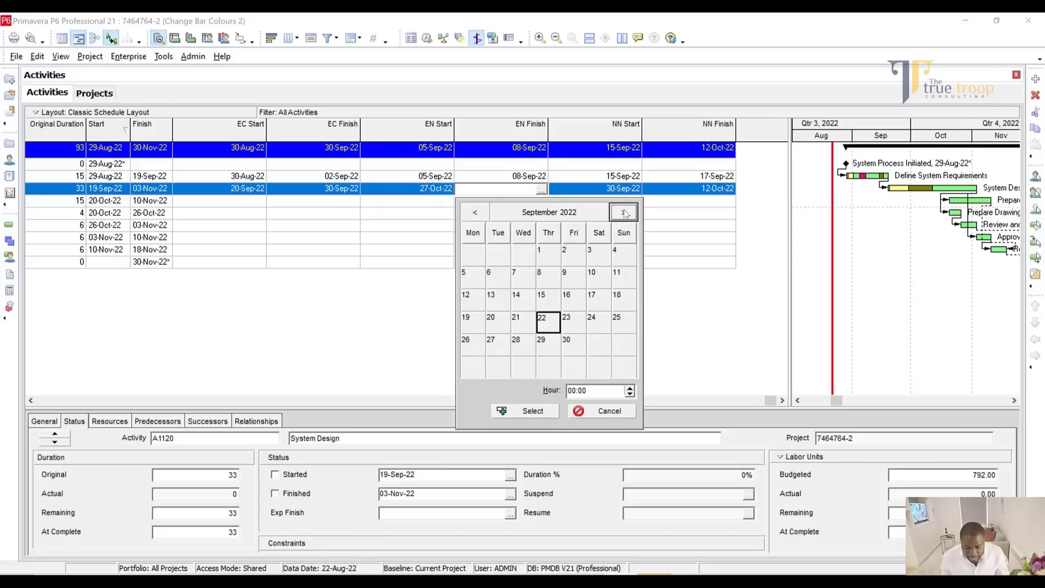
pyautogui.click(623, 211)
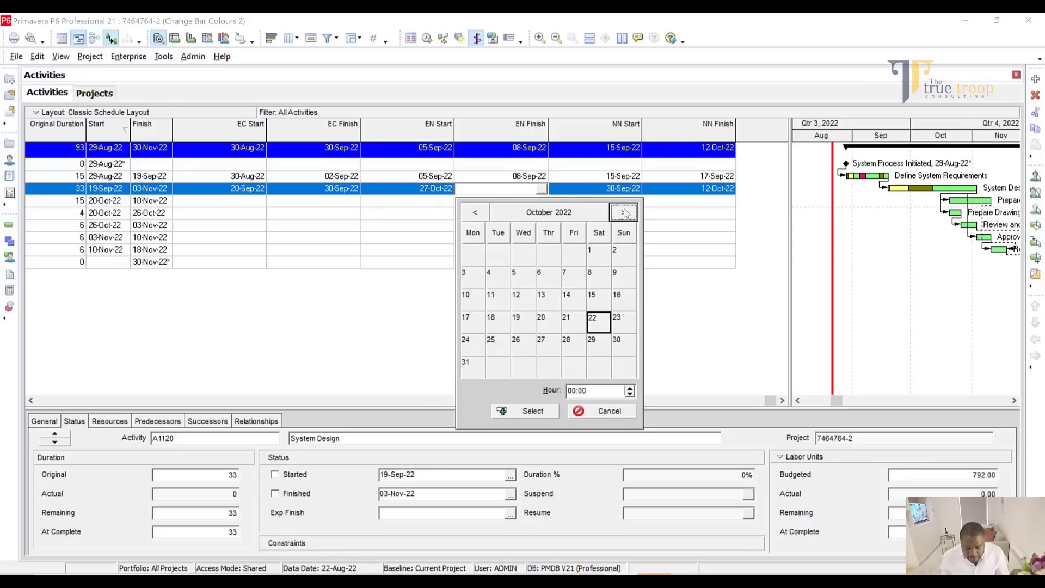
pyautogui.click(468, 363)
pyautogui.click(518, 408)
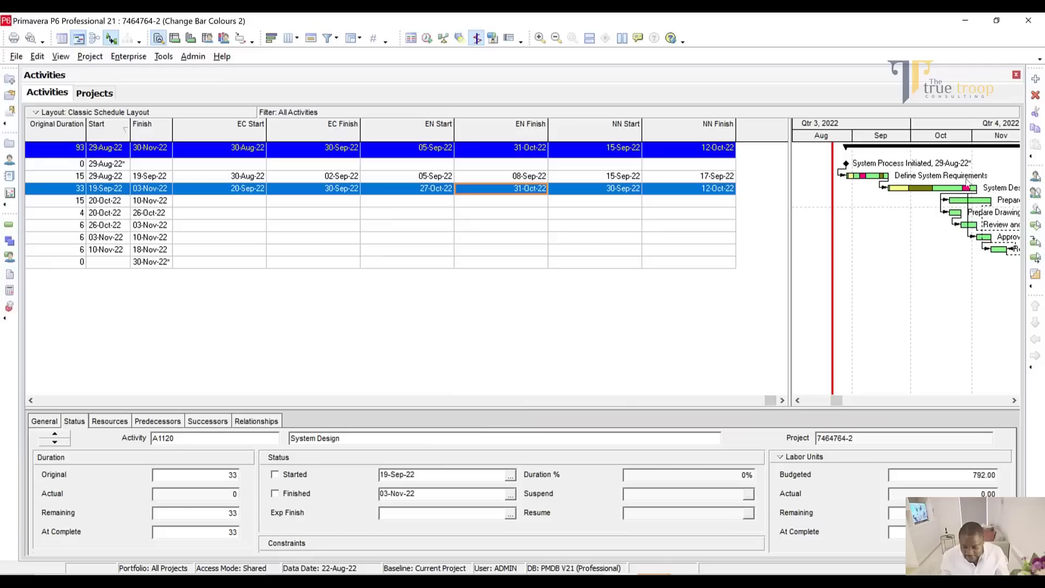
# Enlarge the Gantt chart area with a stretched timescale and narrow the EC Start column in the activity table.
pyautogui.moveTo(790, 243); pyautogui.dragTo(541, 212)
pyautogui.moveTo(750, 150); pyautogui.dragTo(844, 166)
pyautogui.click(253, 205)
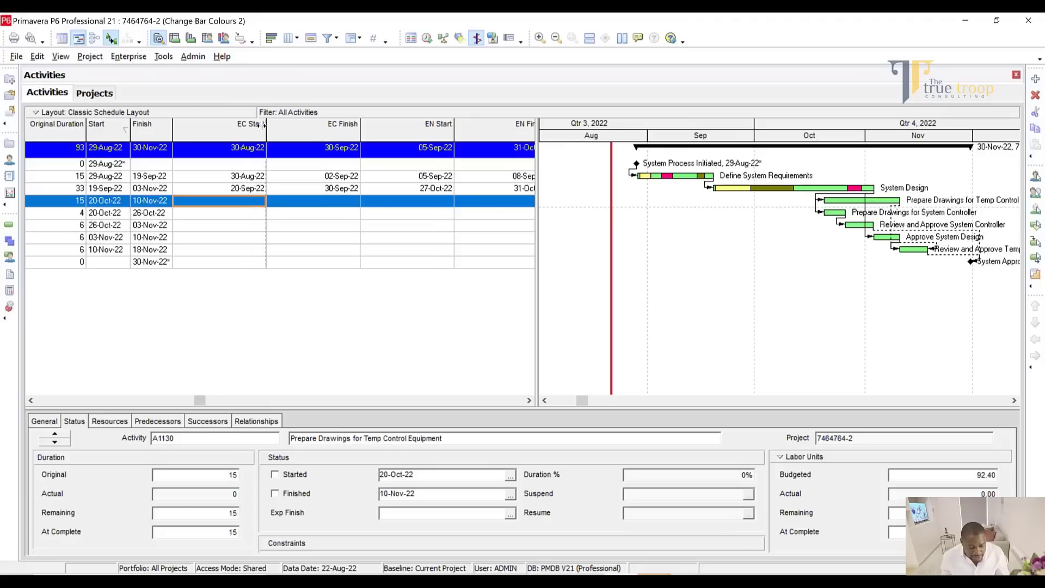
pyautogui.moveTo(266, 125); pyautogui.dragTo(230, 125)
# Set the EC Start date of Prepare Drawings for Temp Control Equipment to 20-Oct-22.
pyautogui.click(218, 200)
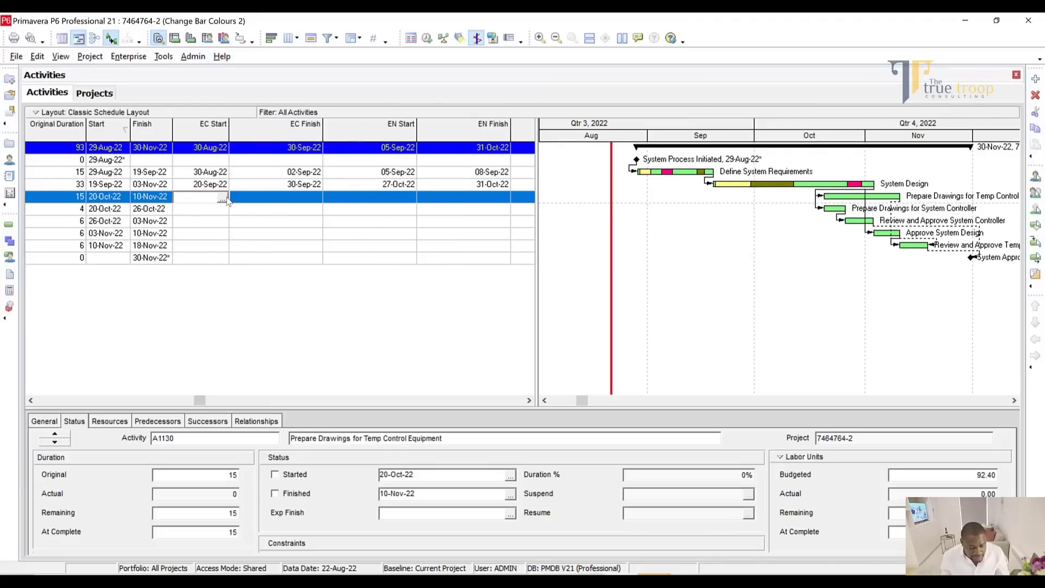
pyautogui.click(223, 199)
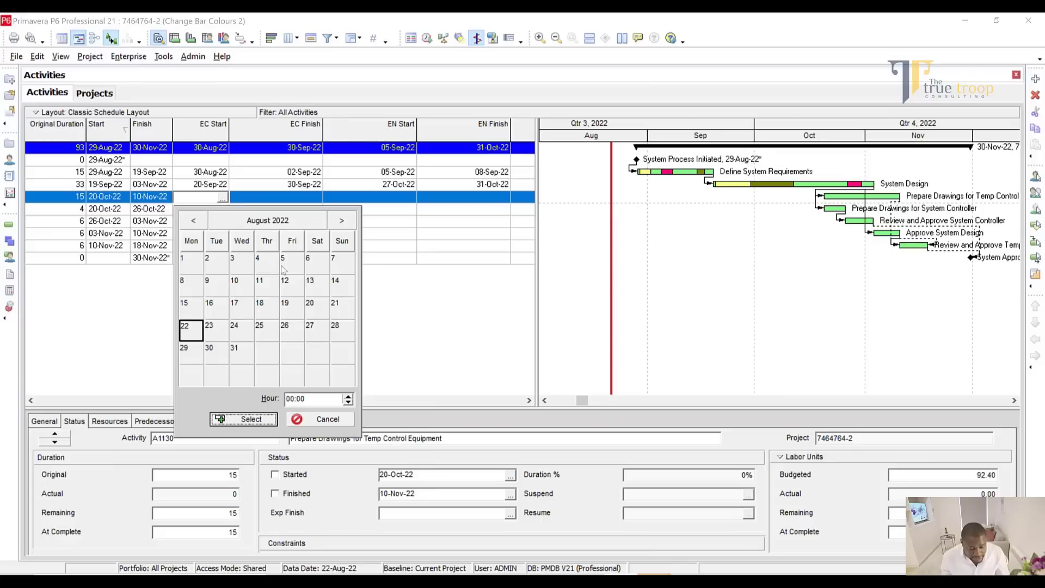
pyautogui.click(342, 219)
pyautogui.click(342, 220)
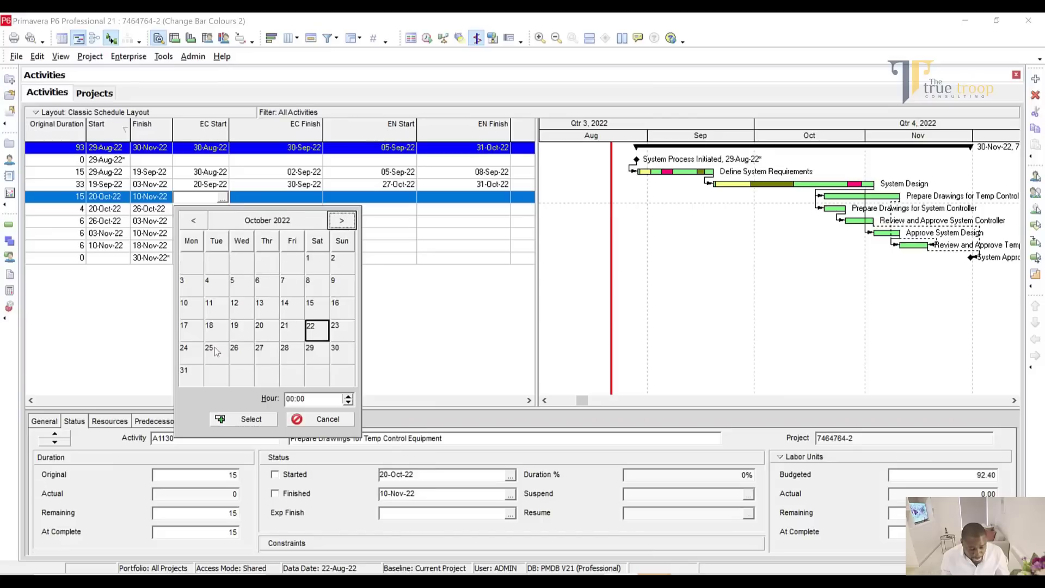
pyautogui.doubleClick(266, 332)
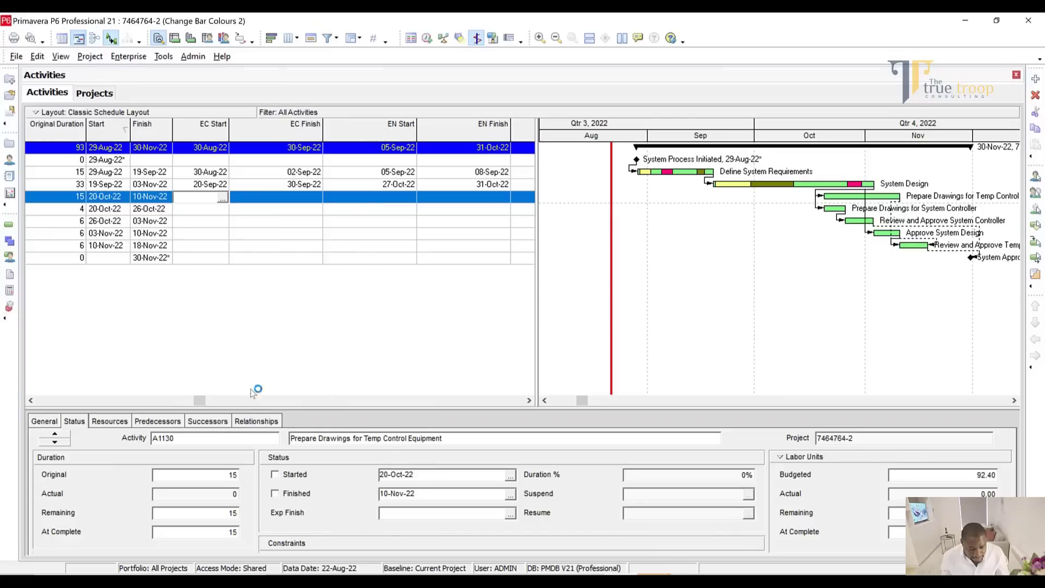
# Set the EC Finish date of Prepare Drawings for Temp Control Equipment to 08-Sep-22.
pyautogui.click(307, 200)
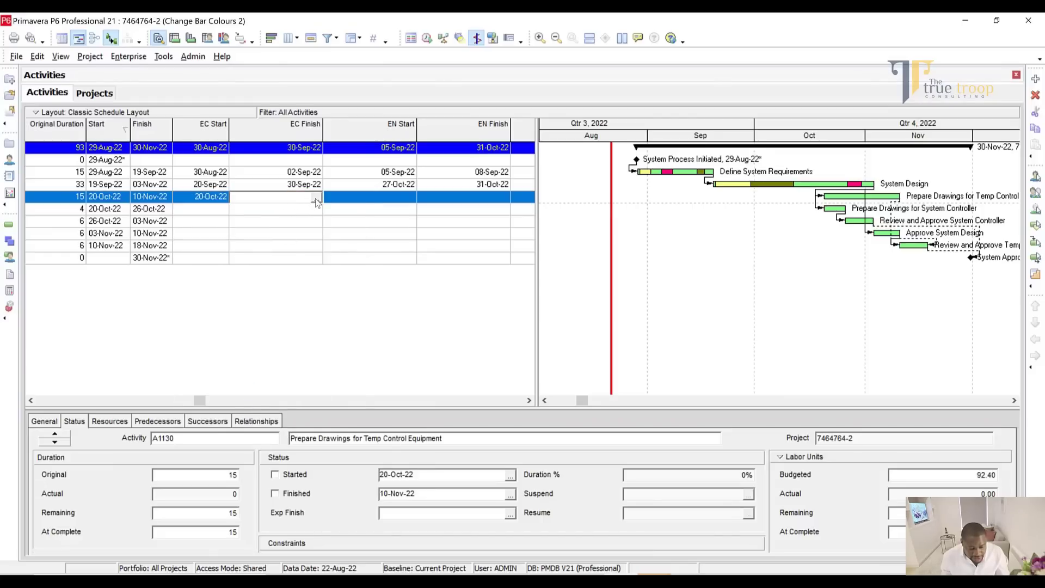
pyautogui.click(316, 198)
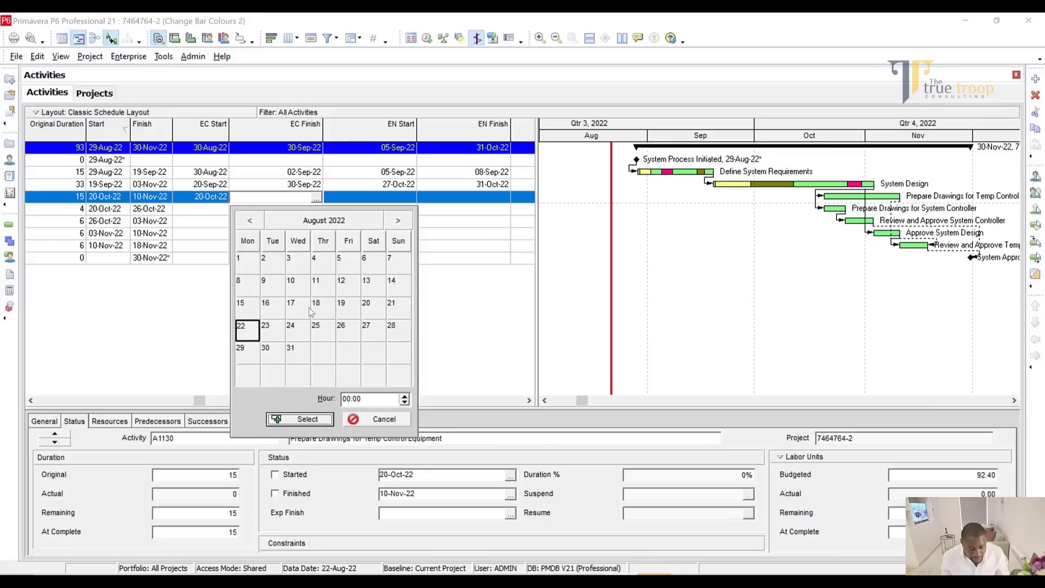
pyautogui.click(397, 221)
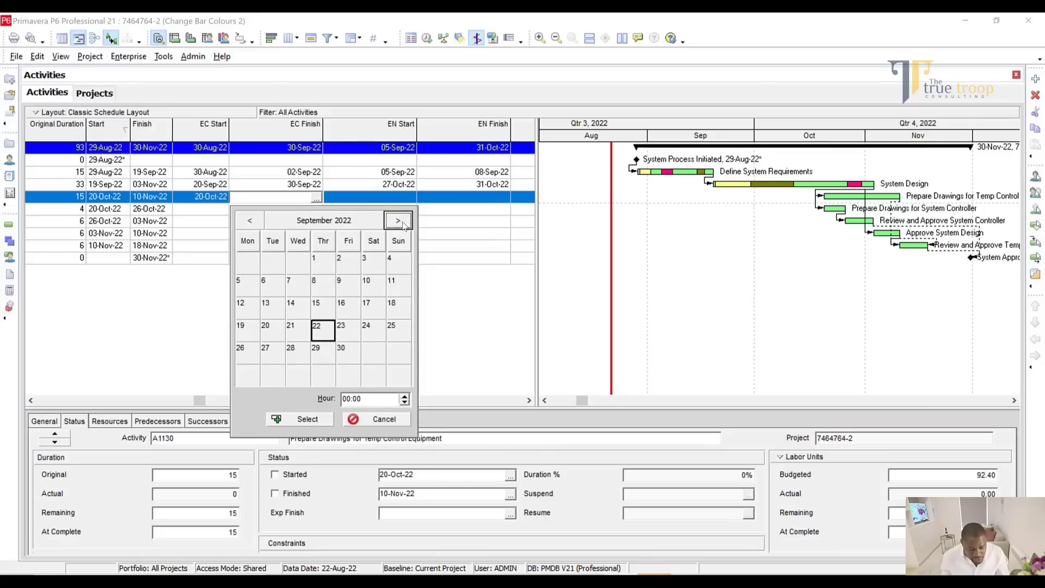
pyautogui.click(332, 288)
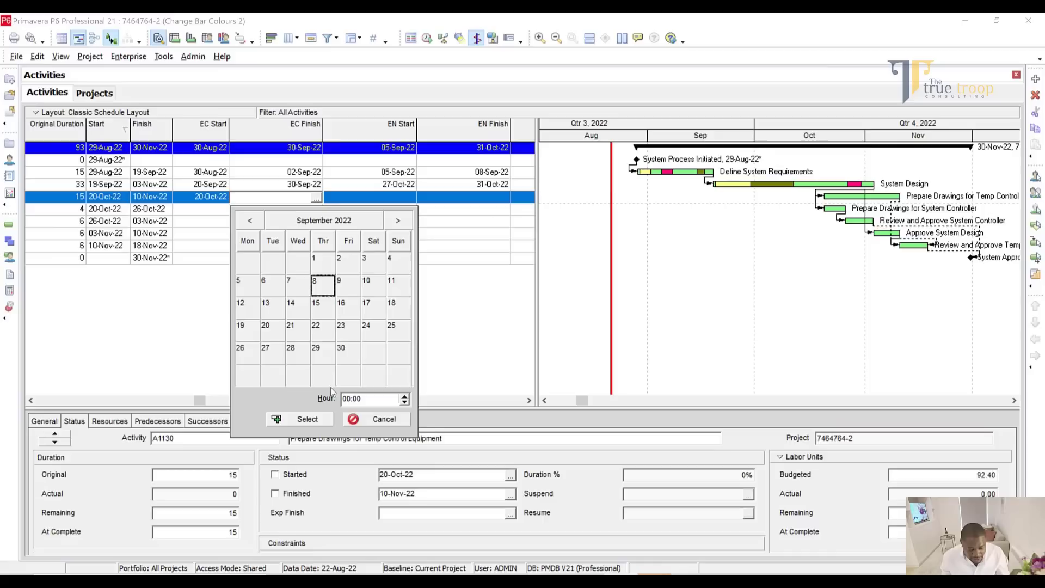
pyautogui.click(320, 419)
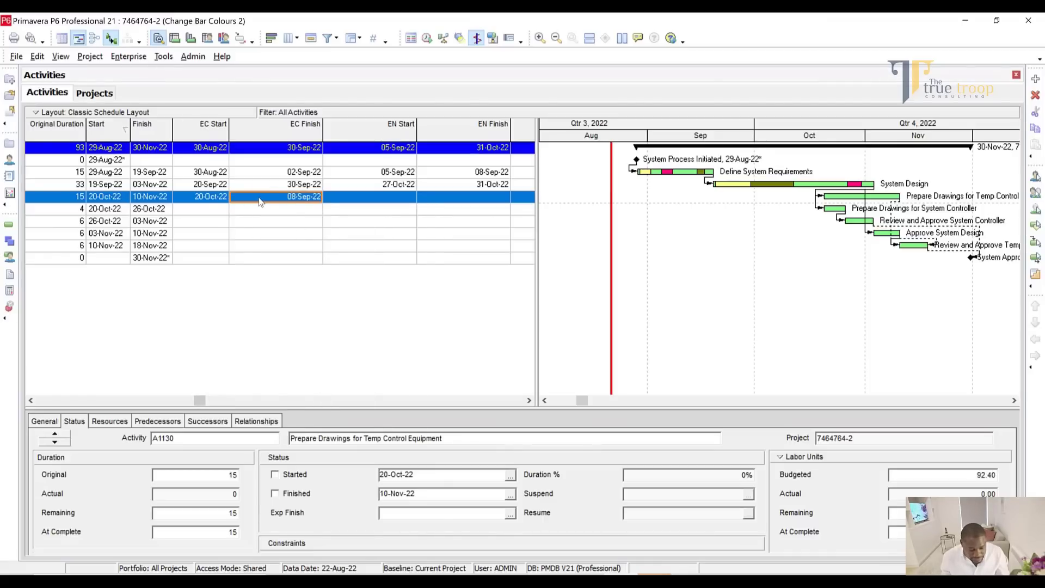
# Change the EC Finish date of Prepare Drawings for Temp Control Equipment to 08-Nov-22.
pyautogui.click(294, 202)
pyautogui.click(316, 198)
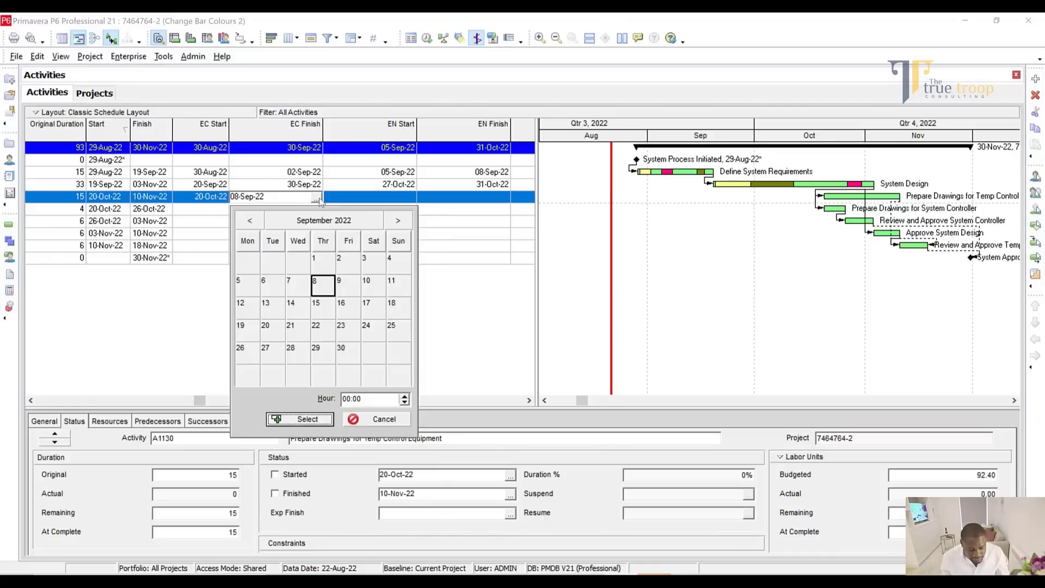
pyautogui.click(397, 224)
pyautogui.click(398, 223)
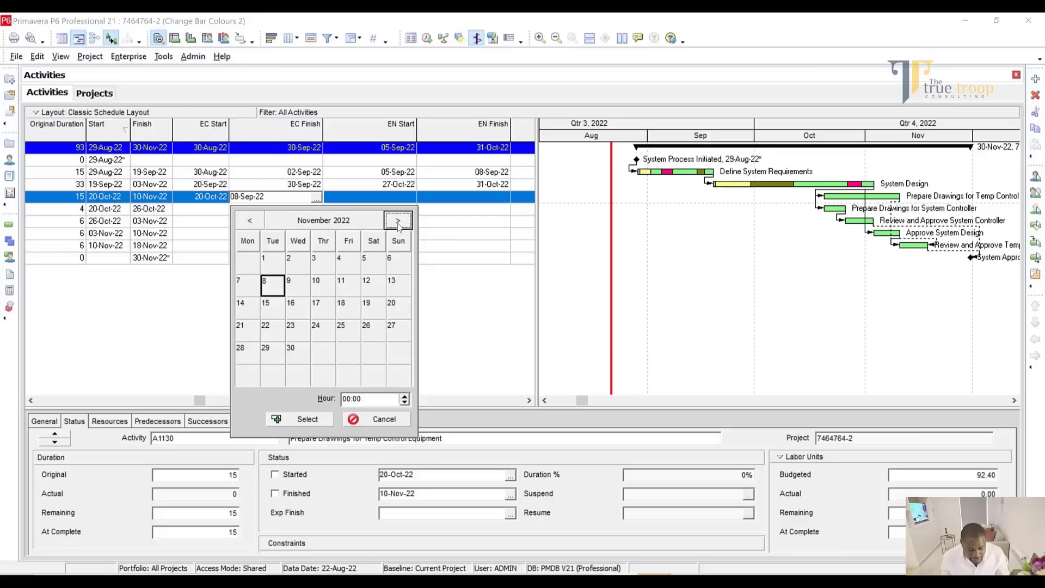
pyautogui.click(274, 284)
pyautogui.click(303, 417)
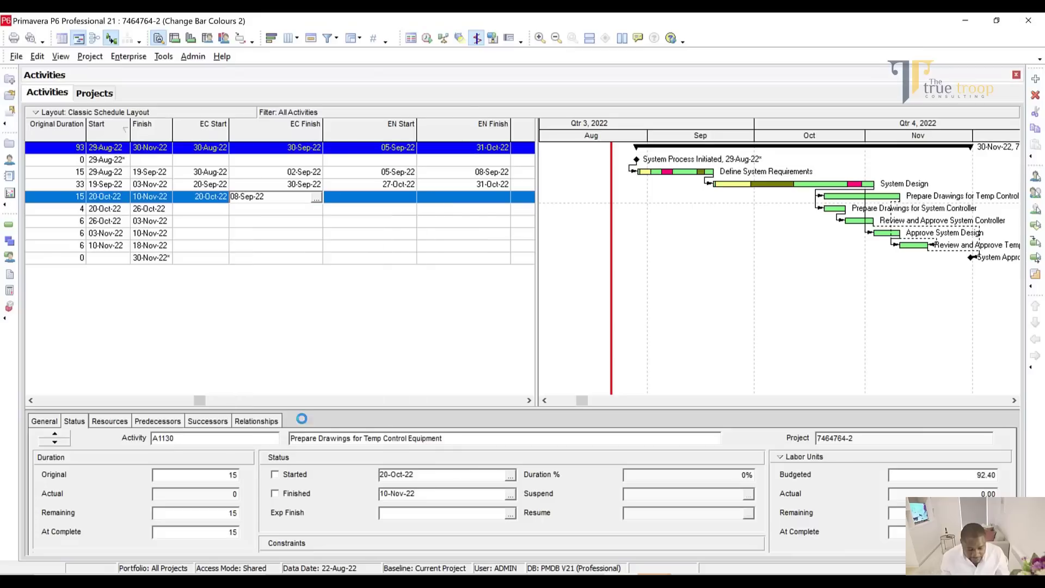
# Set the EN Start date of Prepare Drawings for System Controller to 21-Oct-22.
pyautogui.click(300, 210)
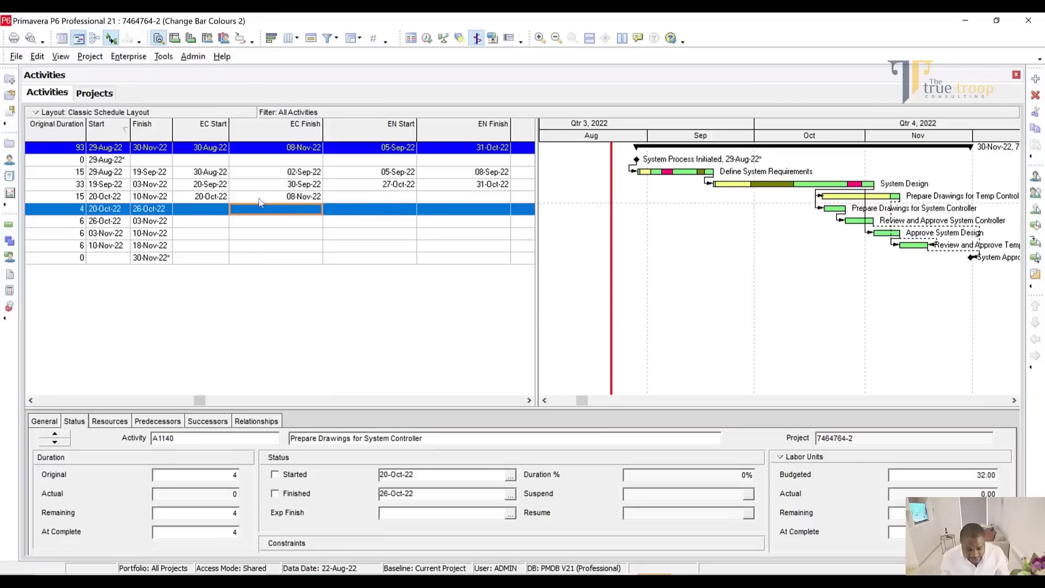
pyautogui.click(217, 213)
pyautogui.click(390, 214)
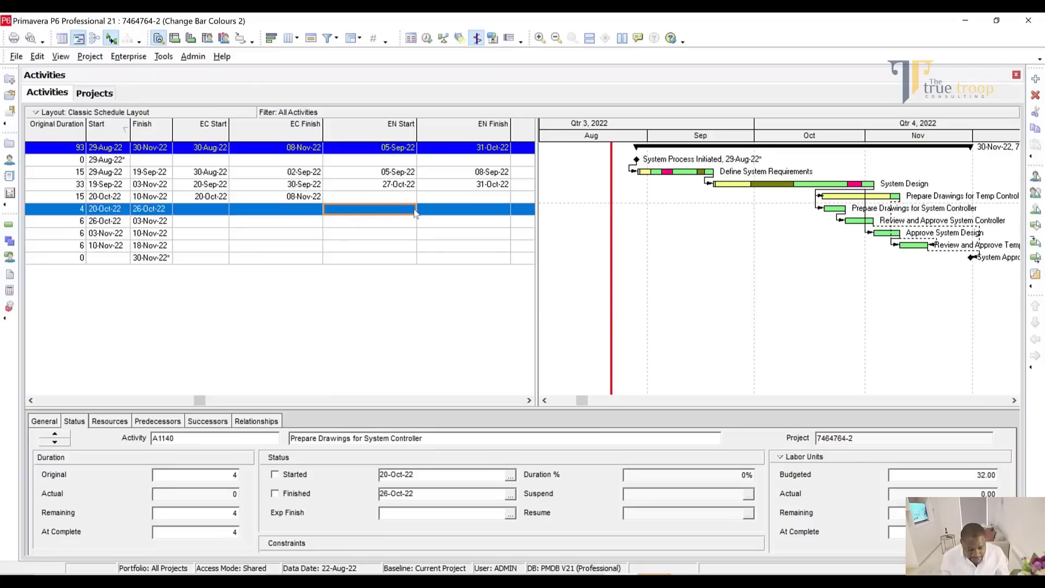
pyautogui.click(410, 210)
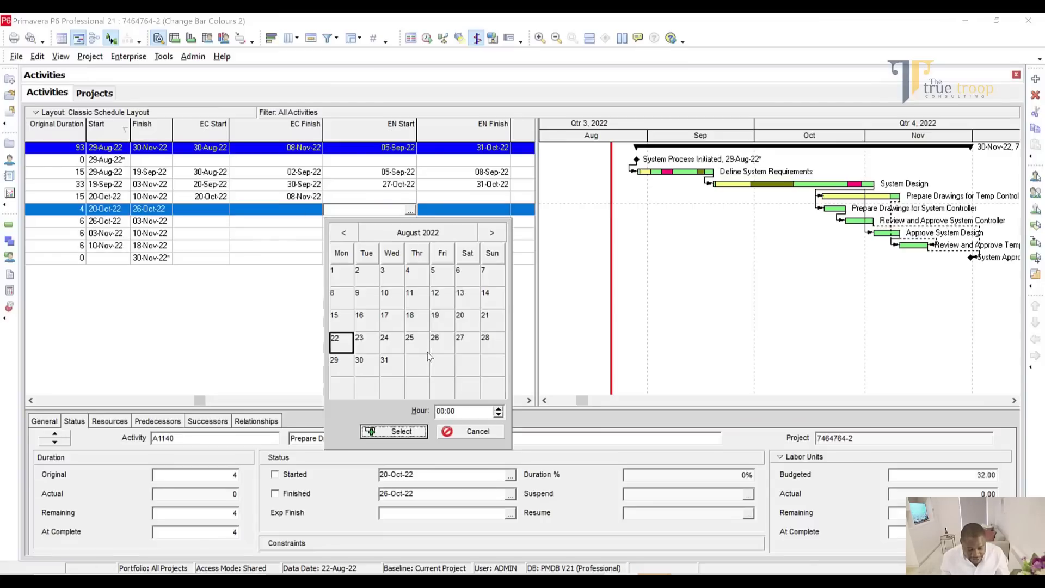
pyautogui.click(493, 233)
pyautogui.click(492, 233)
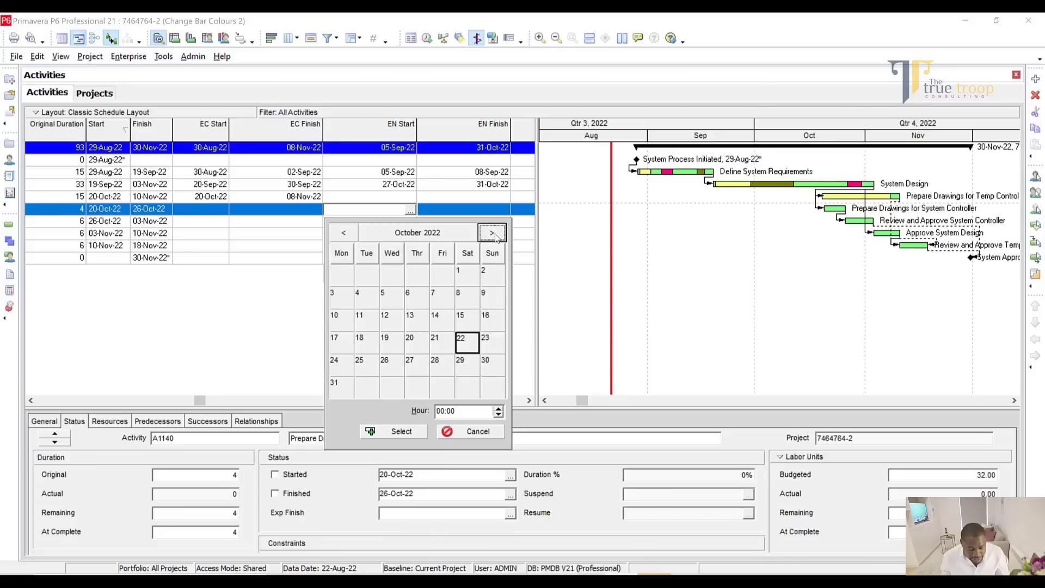
pyautogui.click(437, 341)
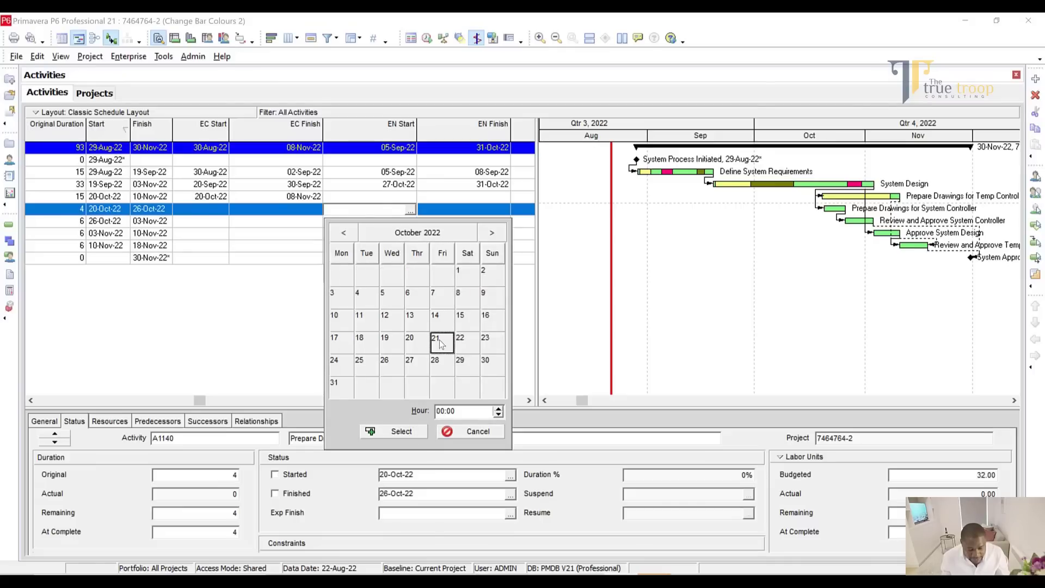
pyautogui.click(397, 431)
# Set the EN Finish date of Prepare Drawings for System Controller to 23-Oct-22.
pyautogui.click(496, 214)
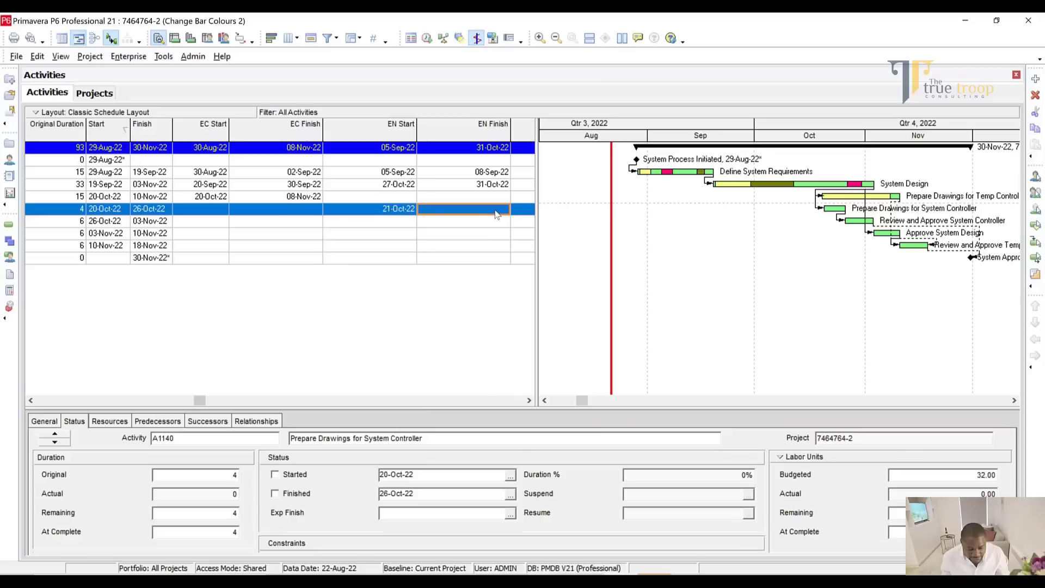
pyautogui.click(497, 213)
pyautogui.click(504, 210)
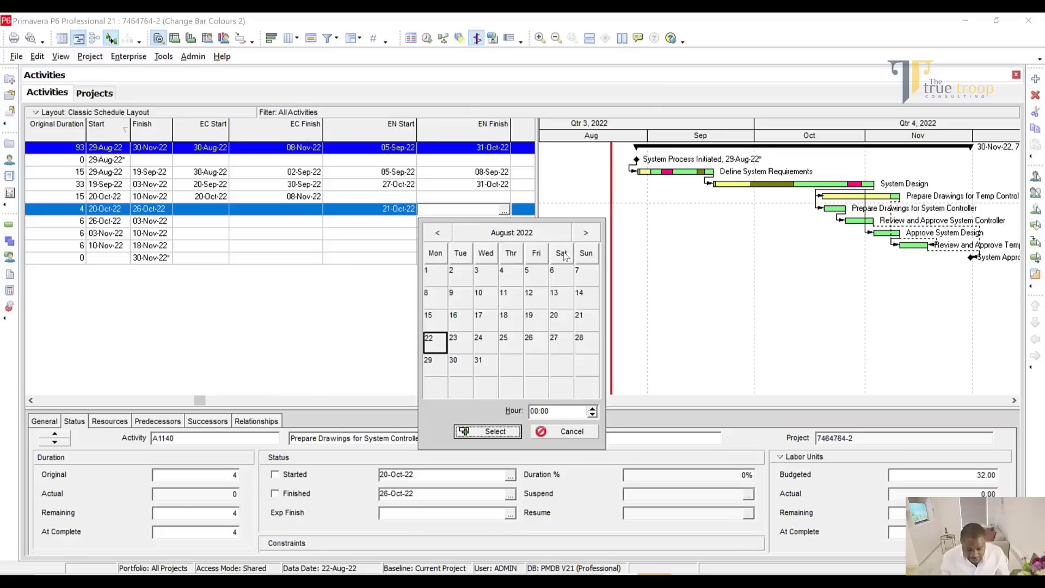
pyautogui.click(585, 233)
pyautogui.click(584, 233)
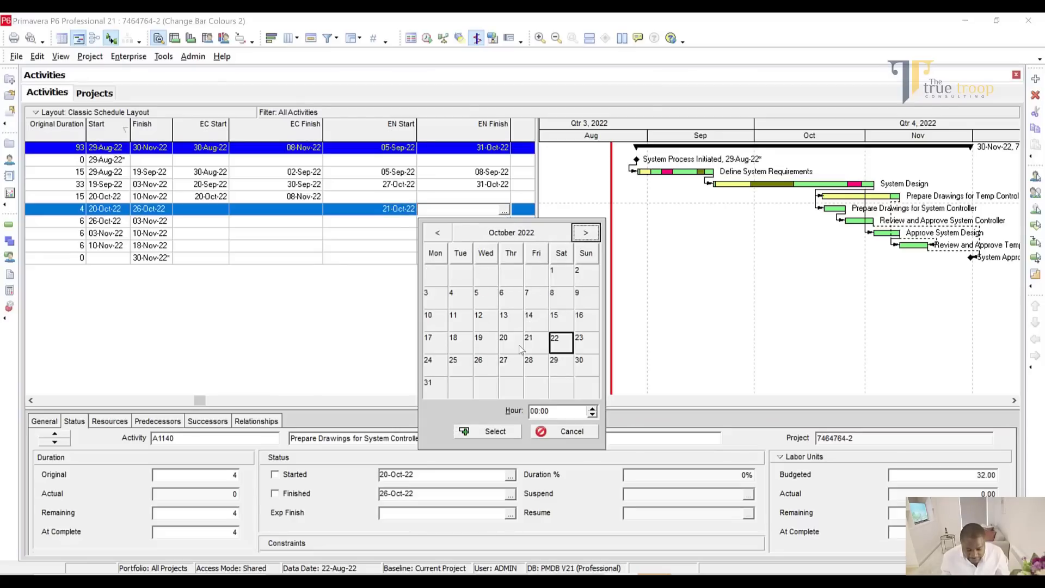
pyautogui.click(581, 344)
pyautogui.click(490, 431)
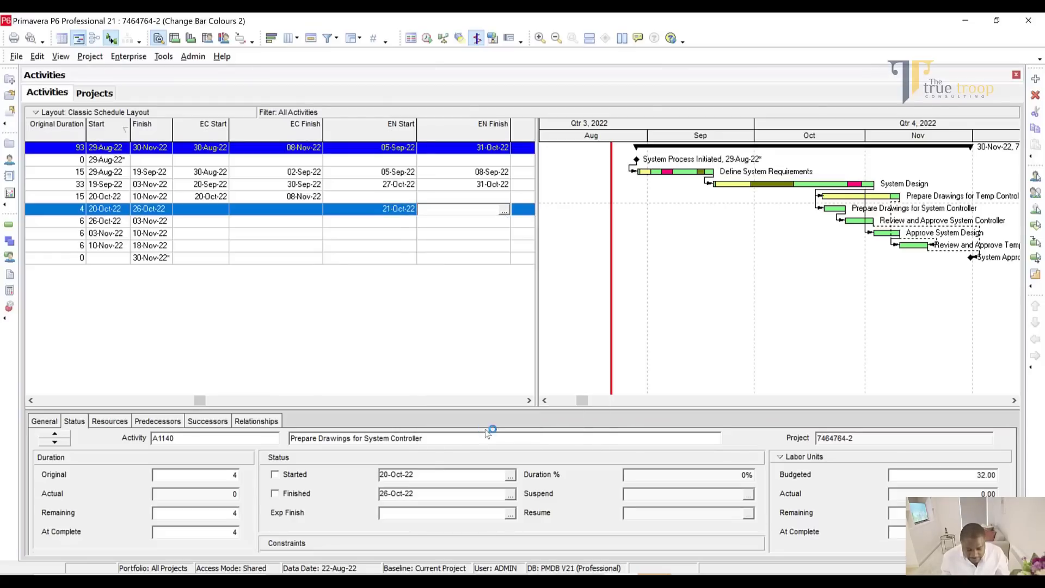
# Widen the activity table to expose the NN columns and set the NN Start date of Review and Approve System Controller to 27-Oct-22.
pyautogui.click(852, 223)
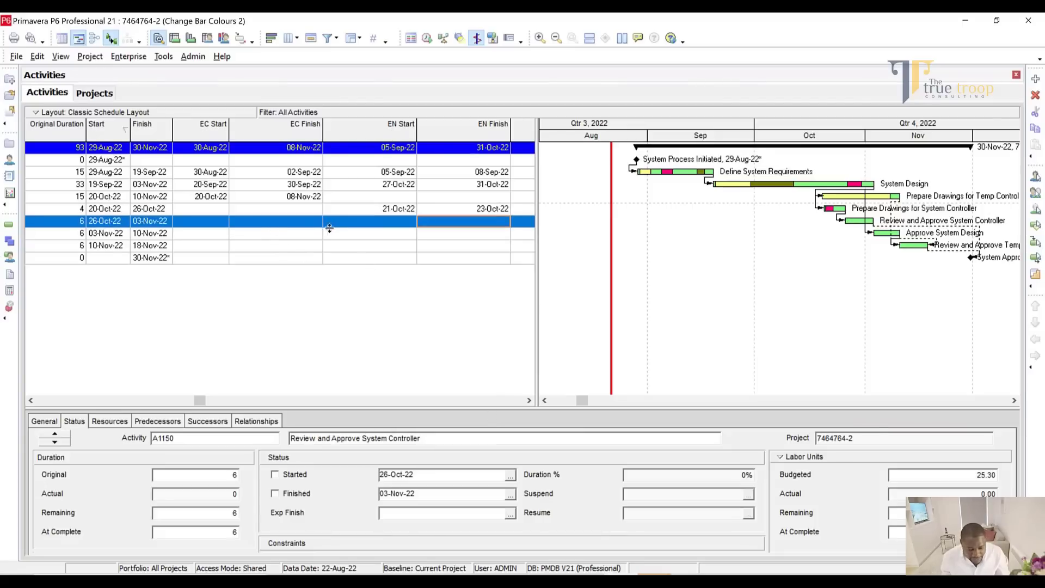
pyautogui.moveTo(536, 247); pyautogui.dragTo(671, 248)
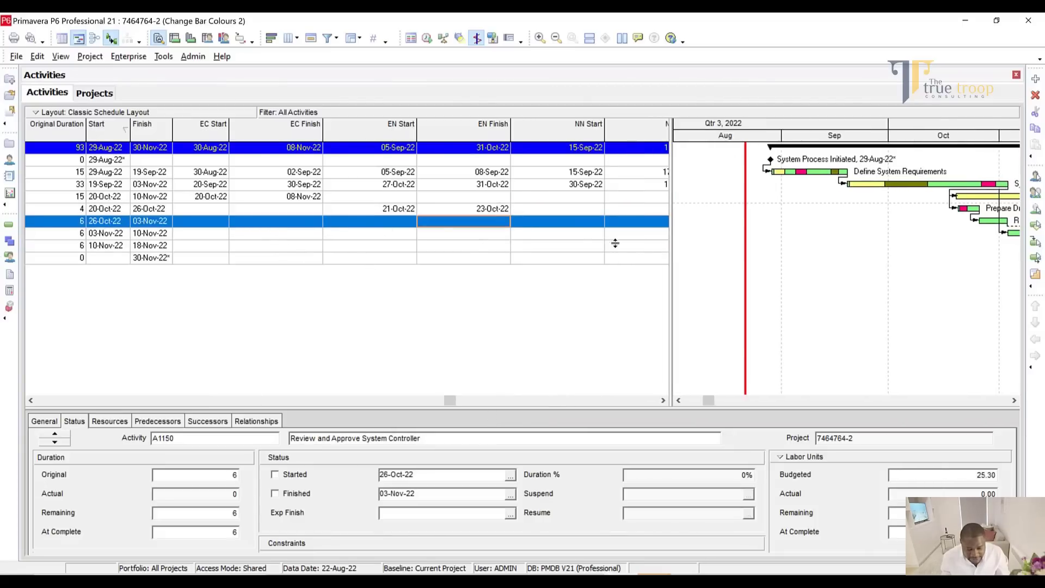
pyautogui.click(593, 226)
pyautogui.click(597, 223)
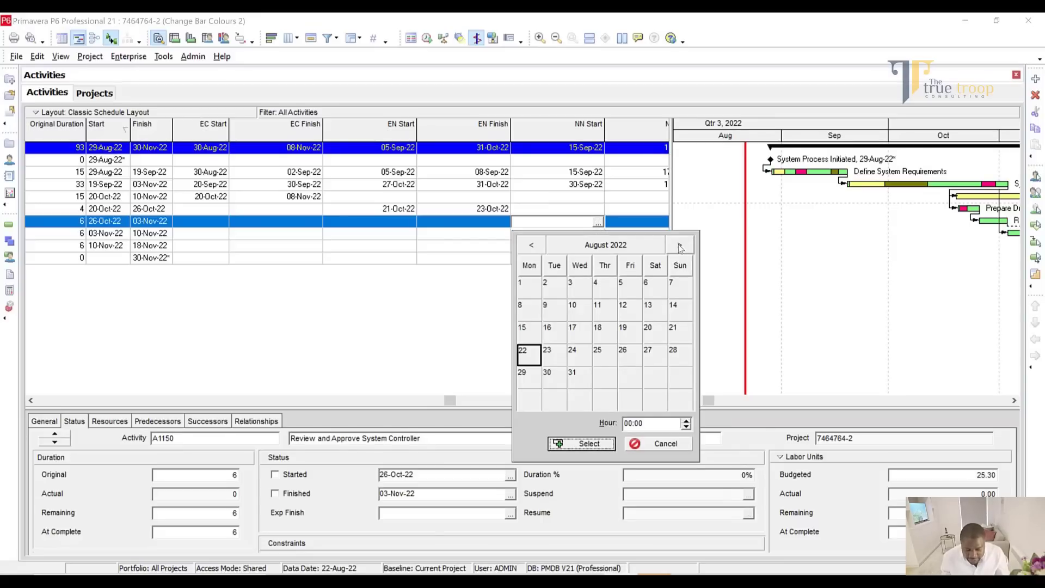
pyautogui.click(679, 244)
pyautogui.click(679, 245)
pyautogui.click(606, 380)
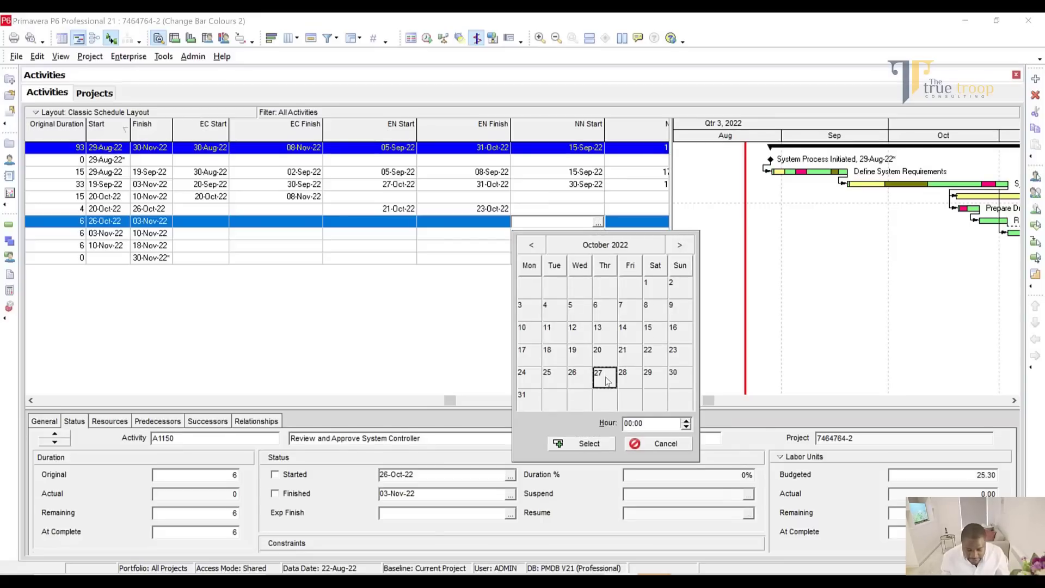
pyautogui.click(585, 452)
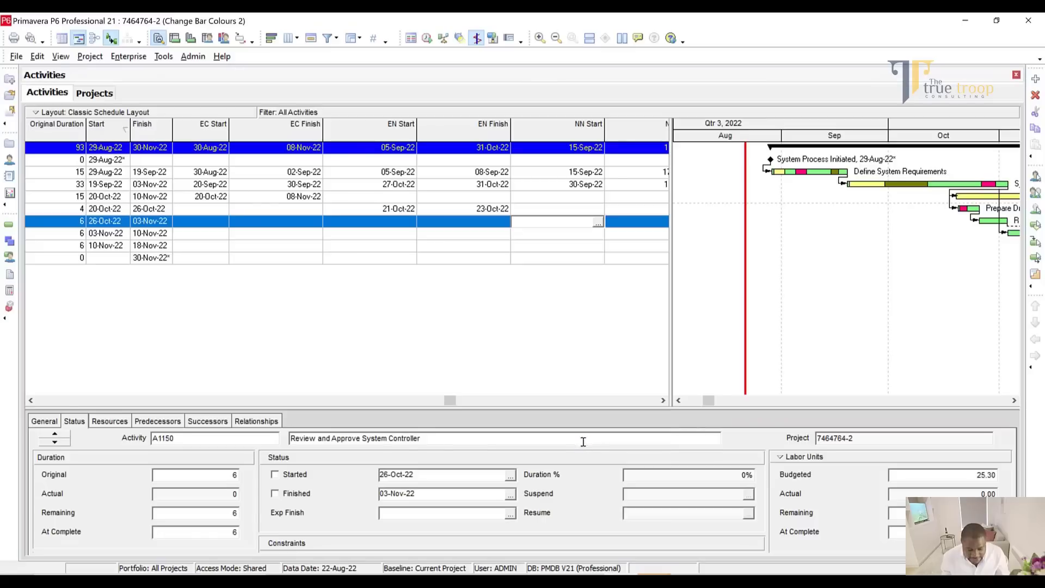
# Set the NN Finish date of Review and Approve System Controller to 01-Oct-22.
pyautogui.click(638, 224)
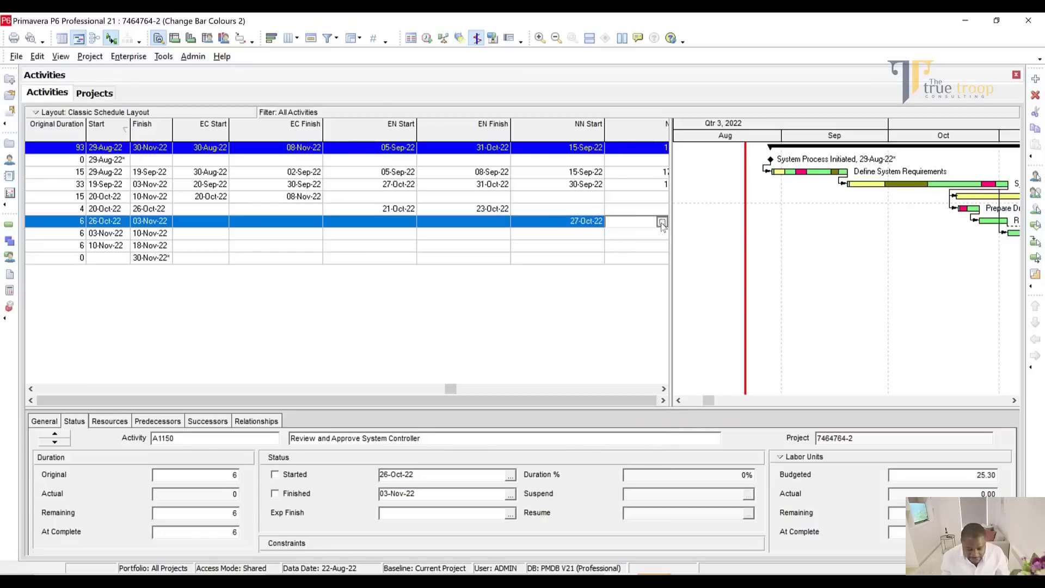
pyautogui.click(661, 222)
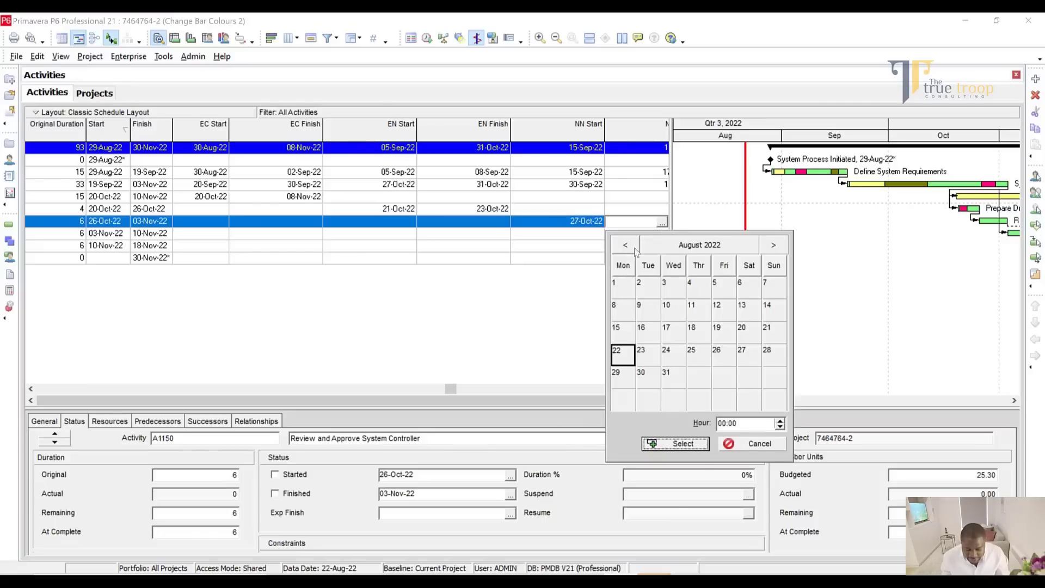
pyautogui.click(773, 246)
pyautogui.click(773, 245)
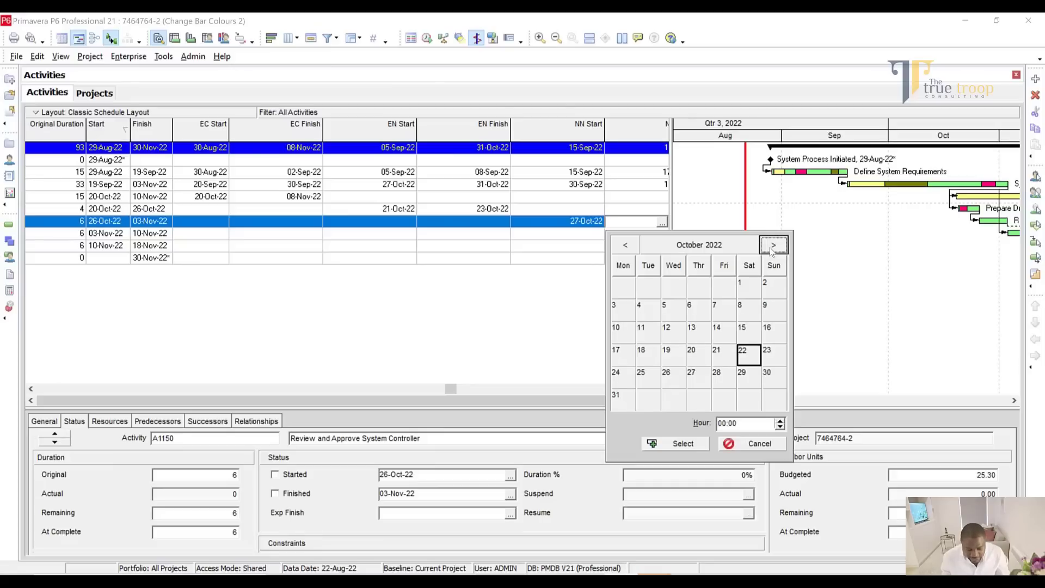
pyautogui.click(744, 287)
pyautogui.click(700, 444)
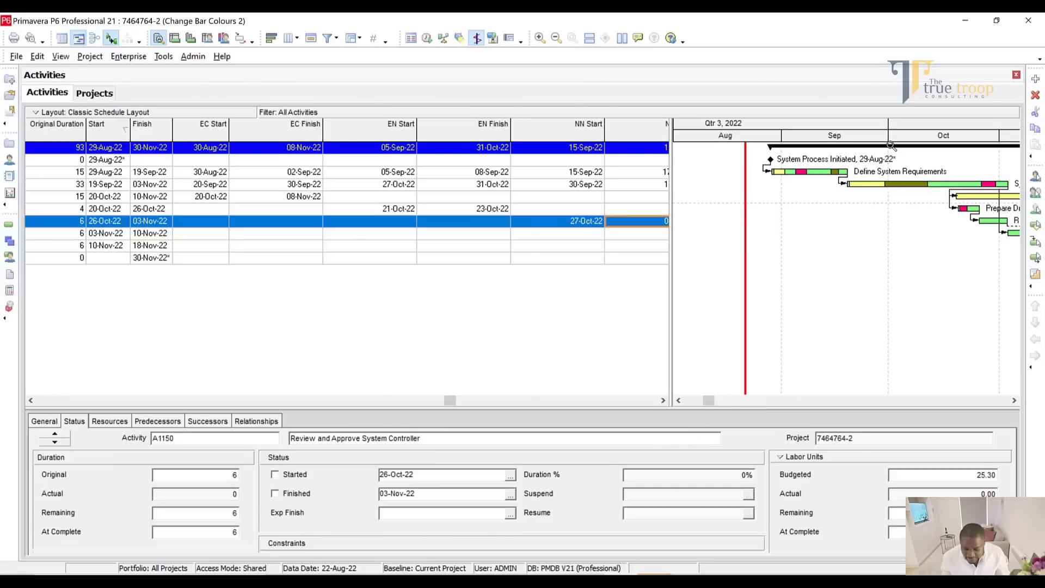
# Narrow the NN Start column and change the NN Finish date of Review and Approve System Controller to 01-Nov-22.
pyautogui.moveTo(890, 143); pyautogui.dragTo(840, 144)
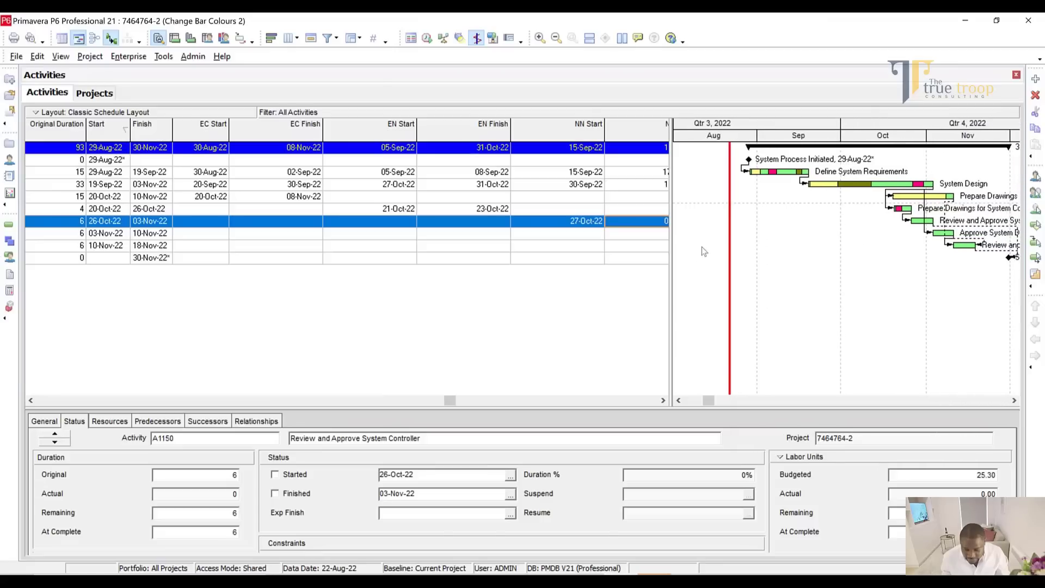
pyautogui.moveTo(607, 125); pyautogui.dragTo(576, 125)
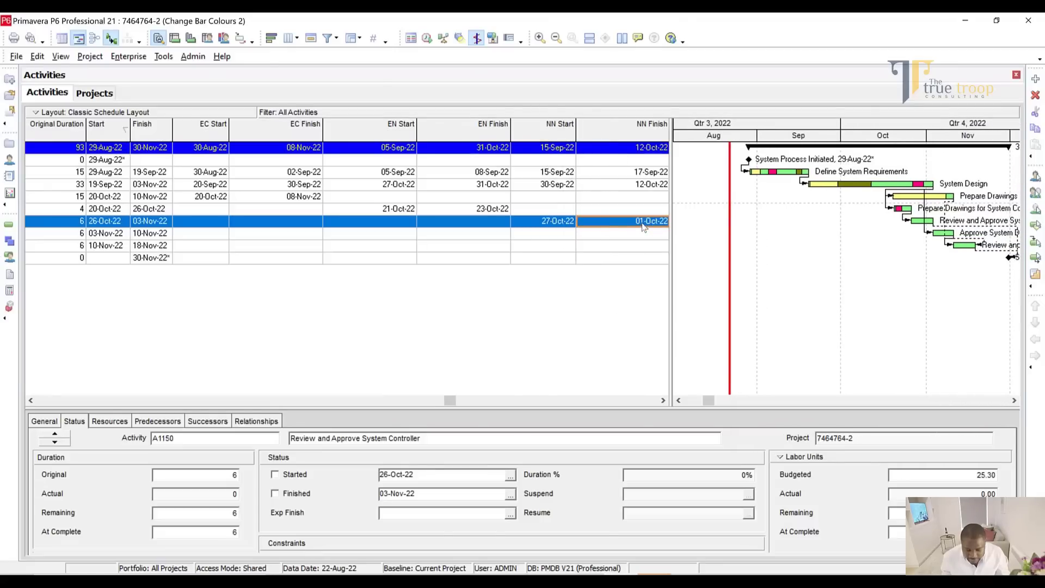
pyautogui.click(644, 227)
pyautogui.click(661, 222)
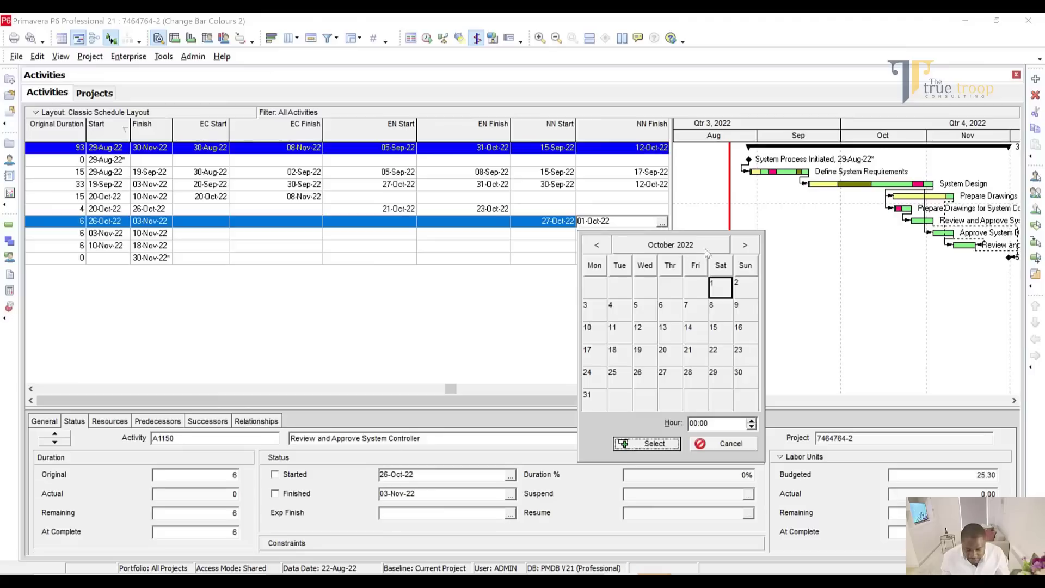
pyautogui.click(745, 245)
pyautogui.click(642, 443)
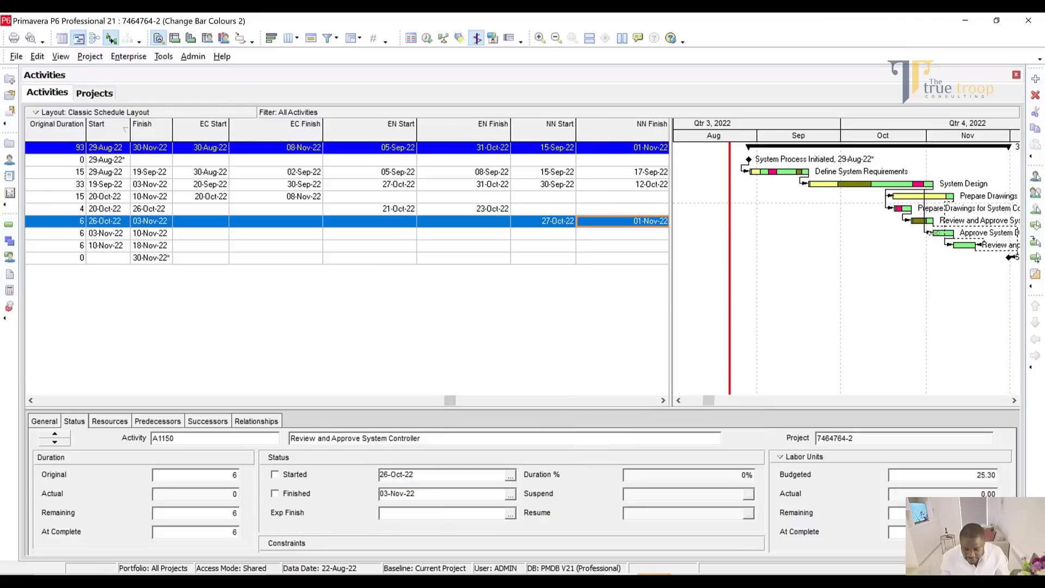
# Set the EN Start date of the Approve System Design activity to 04-Nov-22.
pyautogui.click(941, 234)
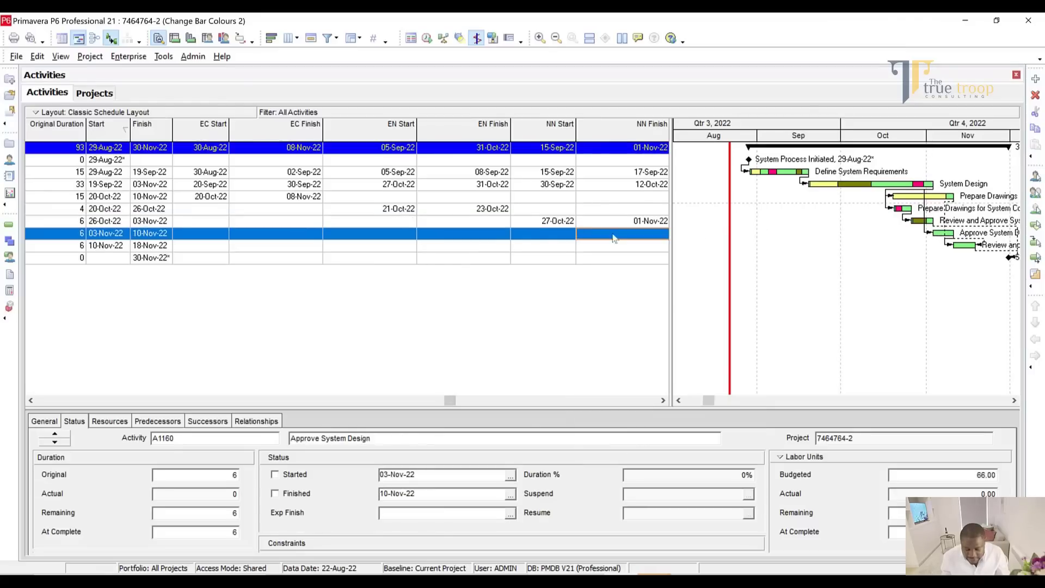
pyautogui.click(376, 240)
pyautogui.click(400, 238)
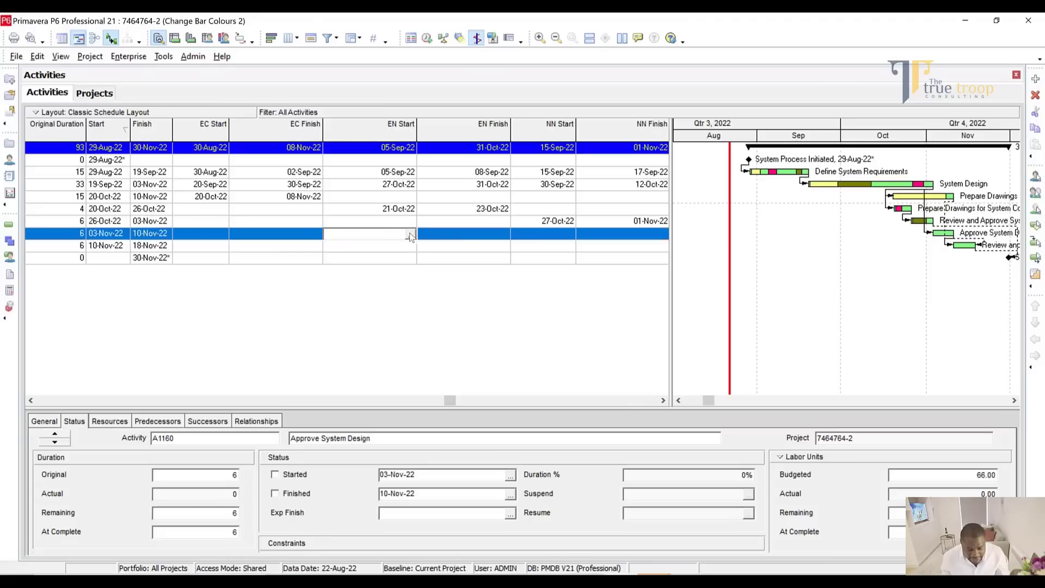
pyautogui.click(410, 234)
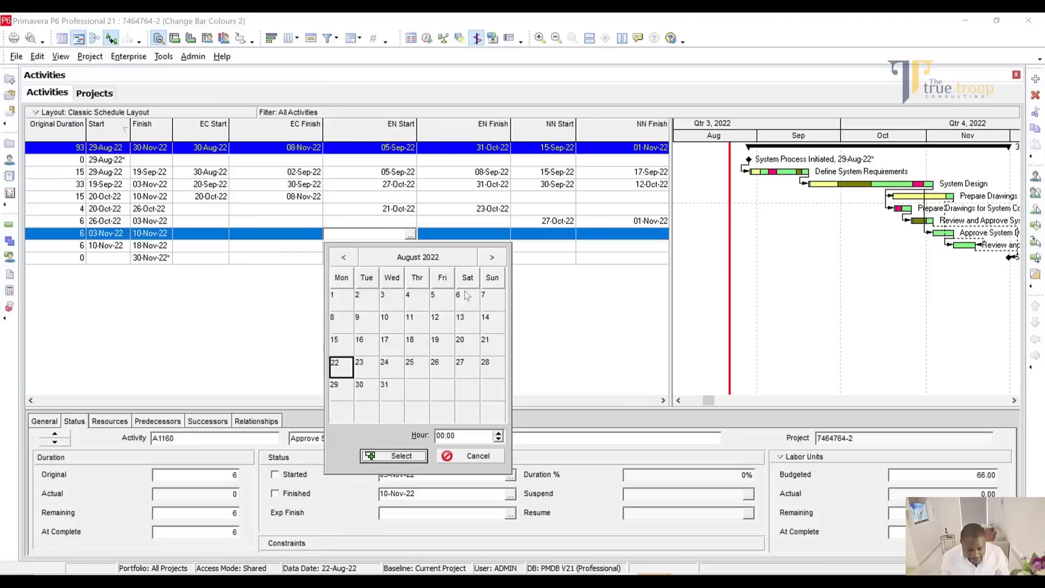
pyautogui.click(491, 258)
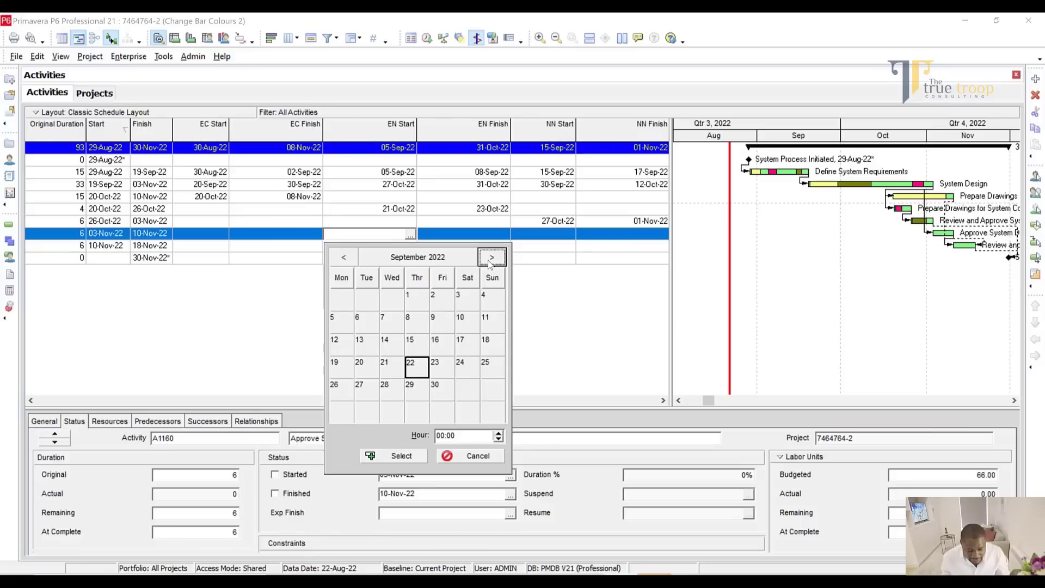
pyautogui.click(490, 258)
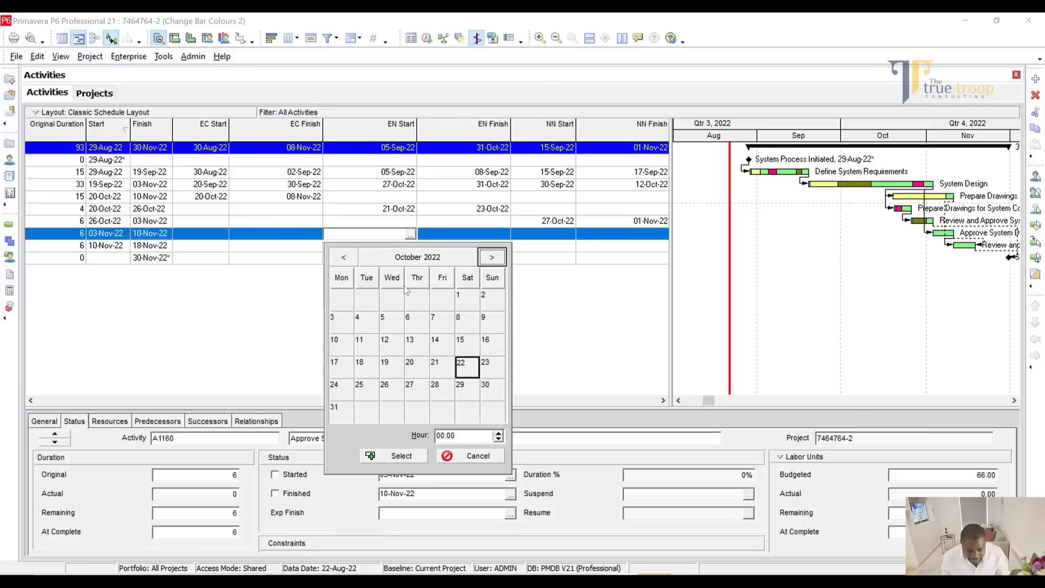
pyautogui.click(489, 260)
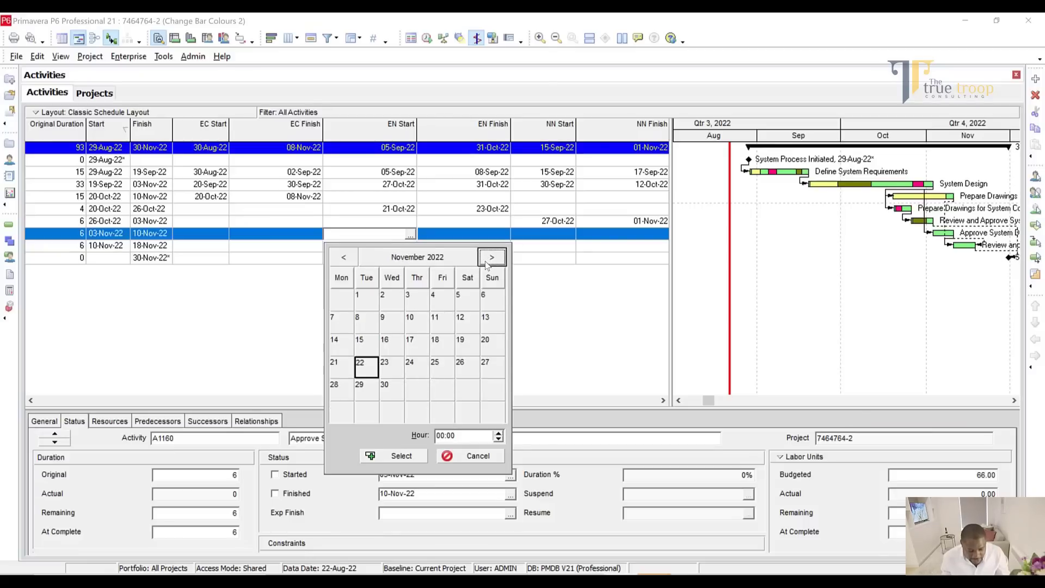
pyautogui.click(445, 299)
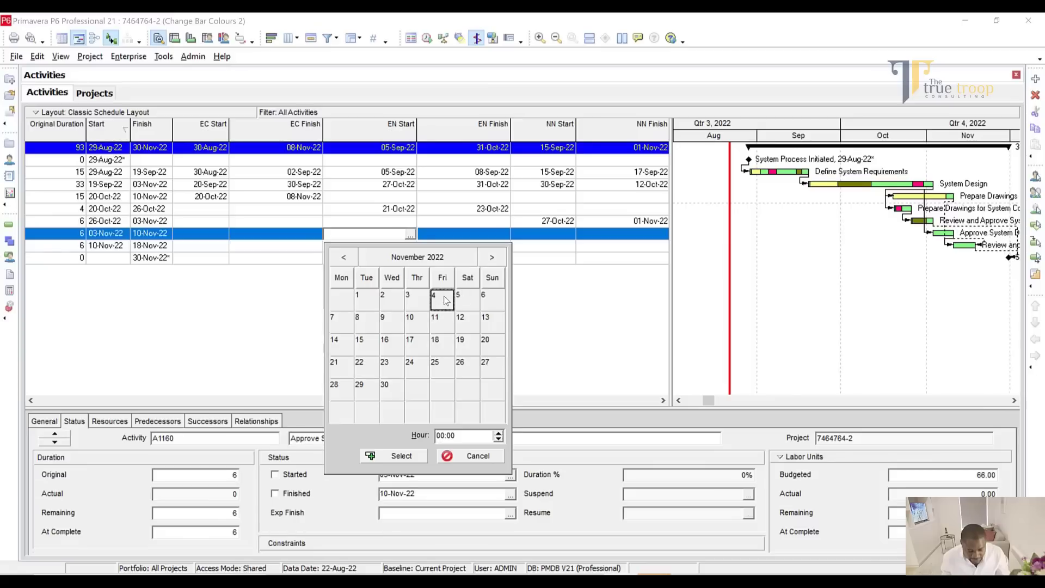
pyautogui.click(404, 459)
# Set the EN Finish date of the Approve System Design activity to 05-Nov-22.
pyautogui.click(490, 238)
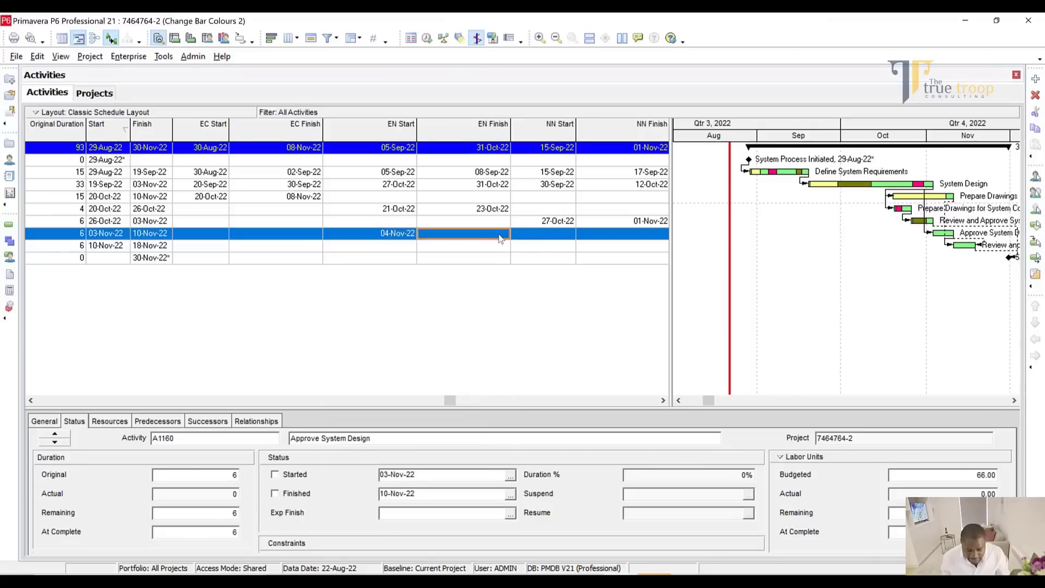
pyautogui.click(504, 235)
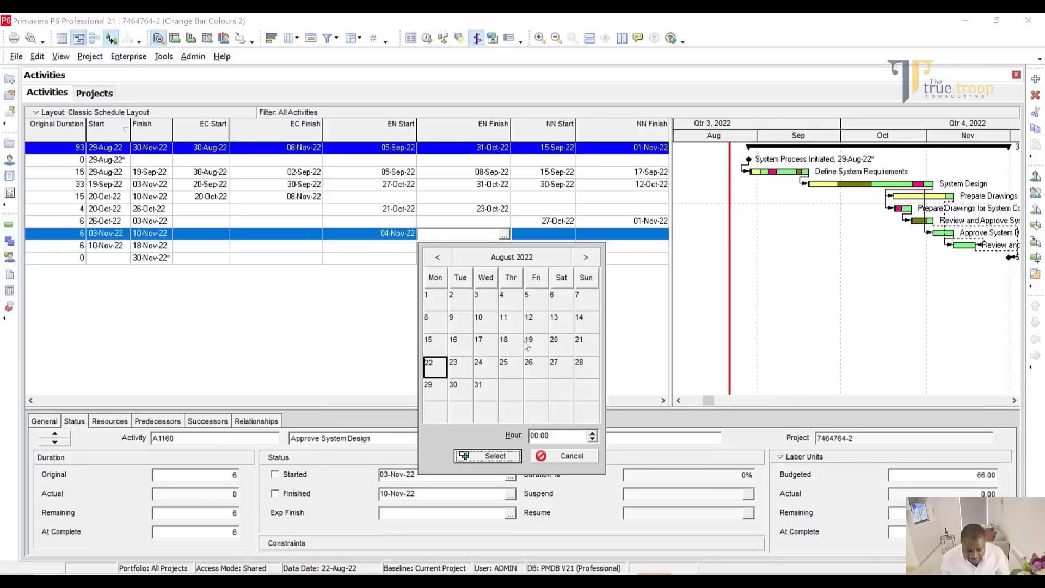
pyautogui.click(586, 257)
pyautogui.click(585, 256)
pyautogui.click(586, 257)
pyautogui.click(561, 298)
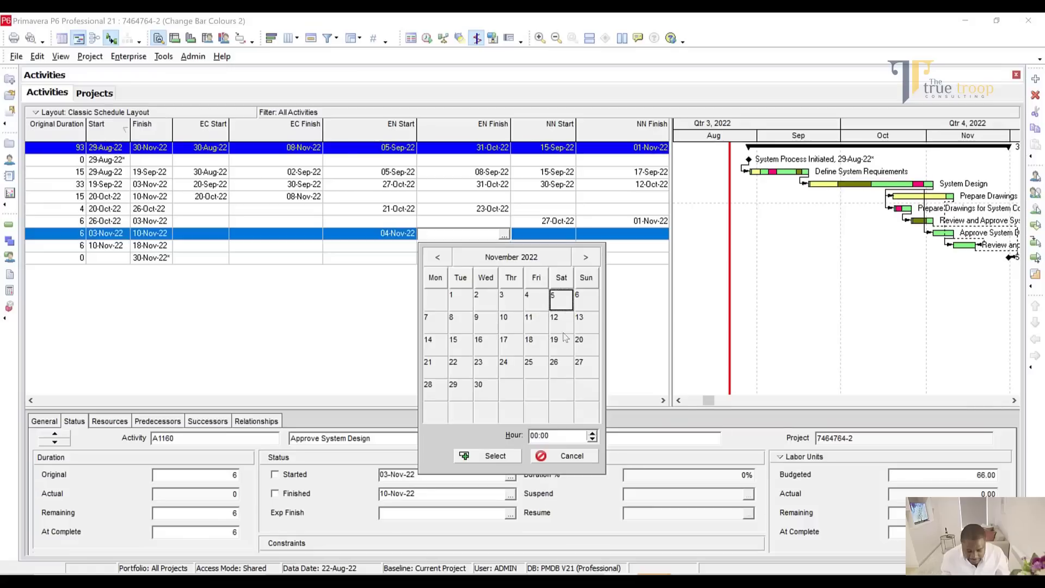
pyautogui.click(496, 456)
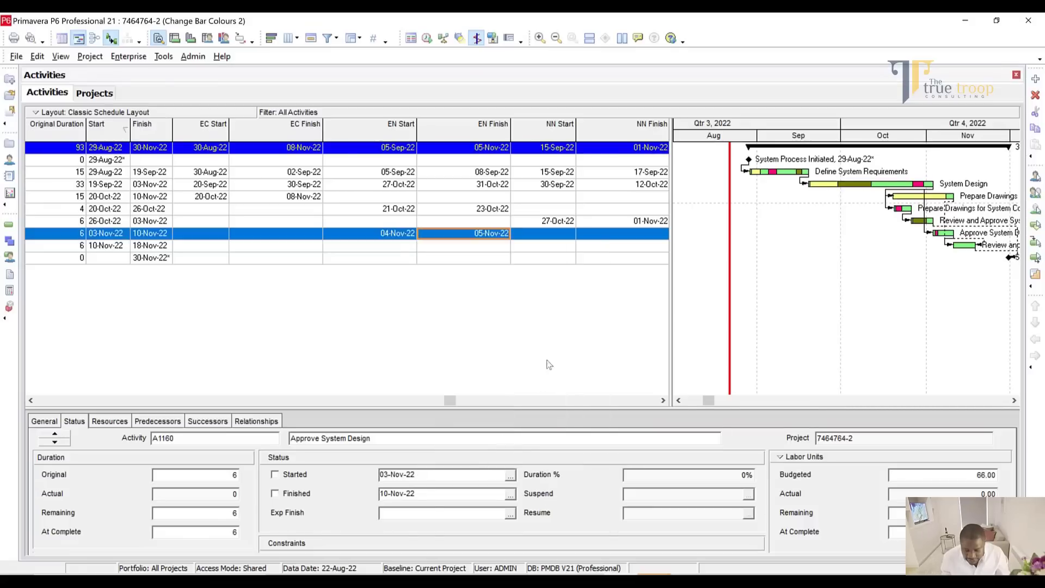
# Set the EC Start date of the Approve System Design activity to 05-Nov-22.
pyautogui.click(223, 236)
pyautogui.click(223, 236)
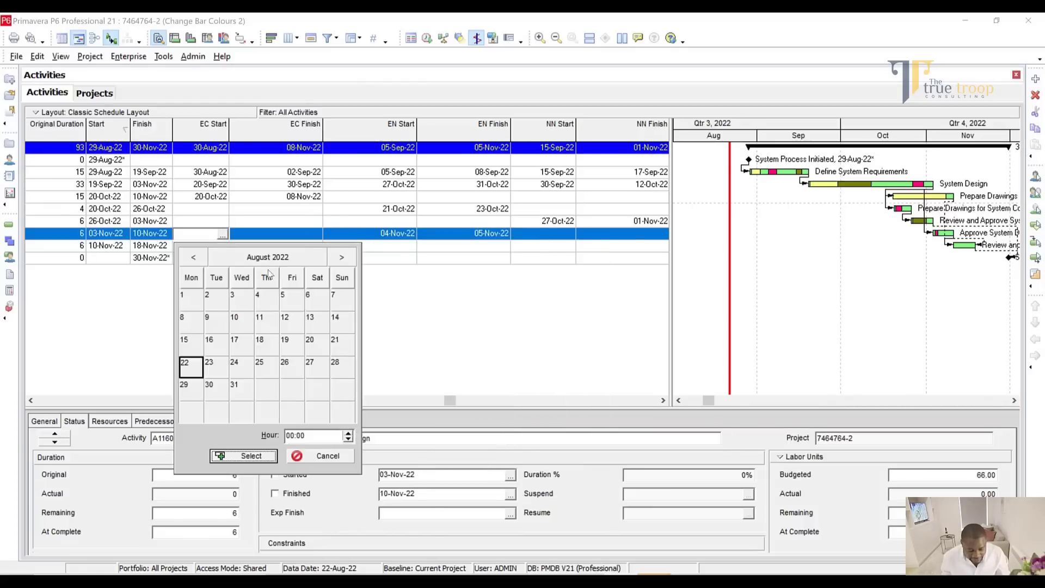
pyautogui.click(341, 256)
pyautogui.click(341, 257)
pyautogui.click(341, 257)
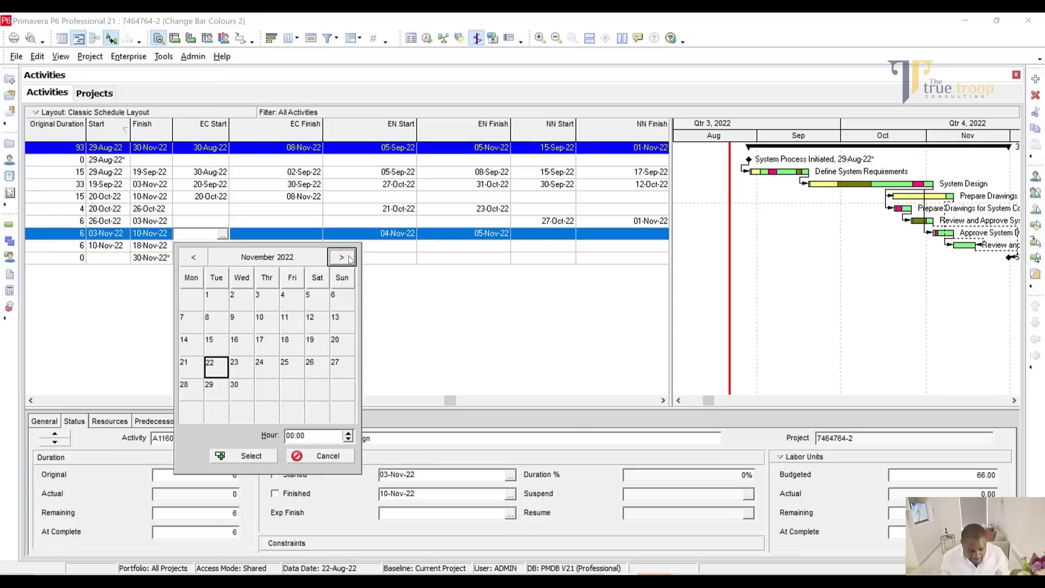
pyautogui.click(310, 303)
pyautogui.click(245, 458)
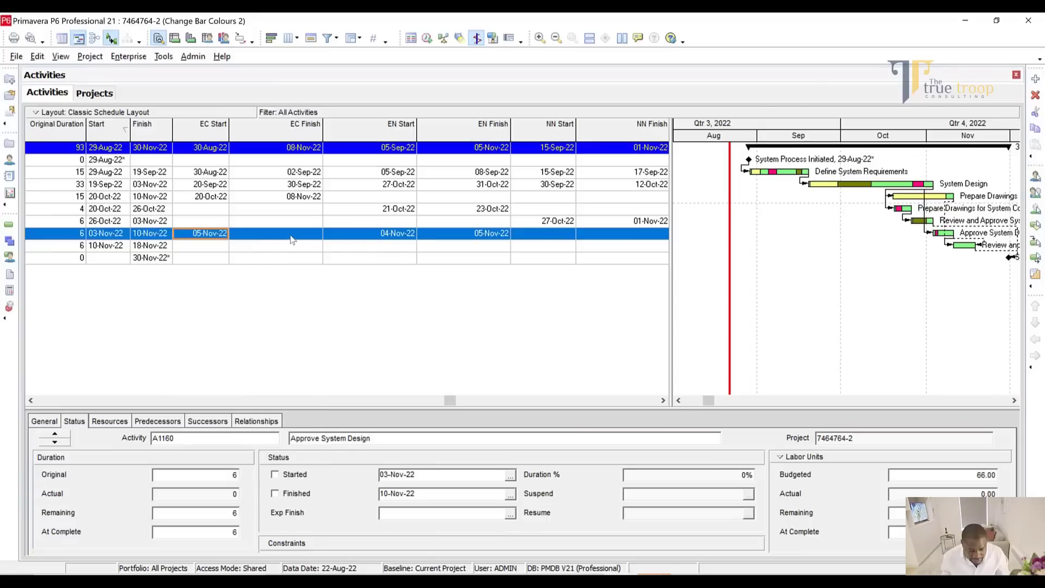
# Set the EC Finish date of the Approve System Design activity to 08-Nov-22.
pyautogui.click(292, 237)
pyautogui.click(316, 235)
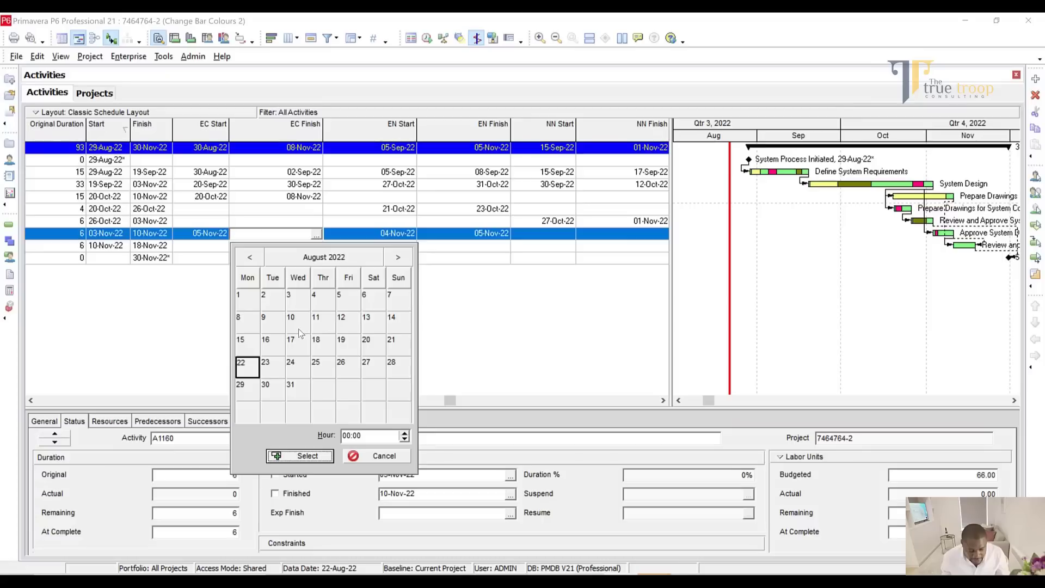
pyautogui.click(398, 257)
pyautogui.click(398, 257)
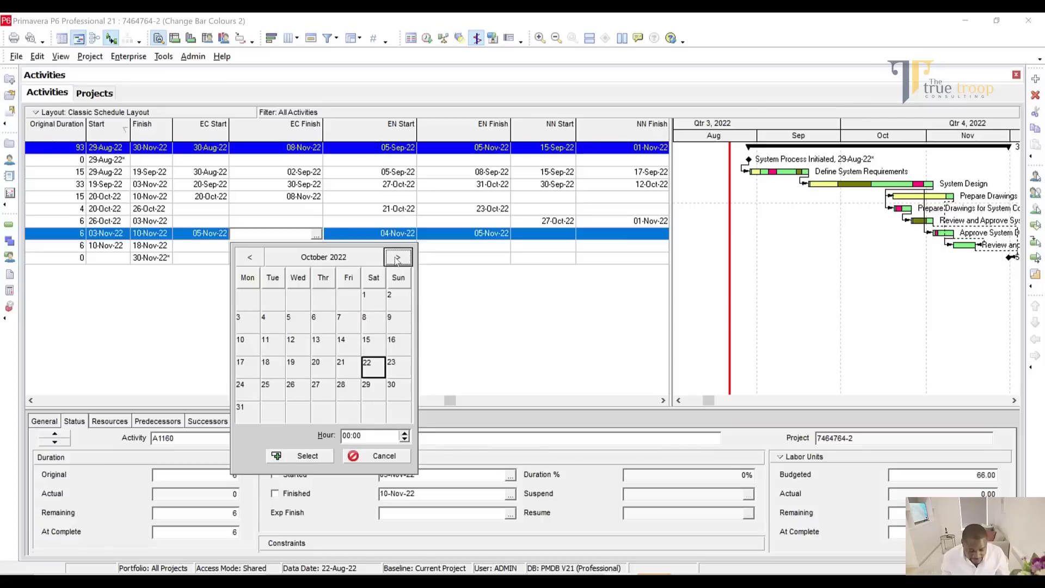
pyautogui.click(398, 258)
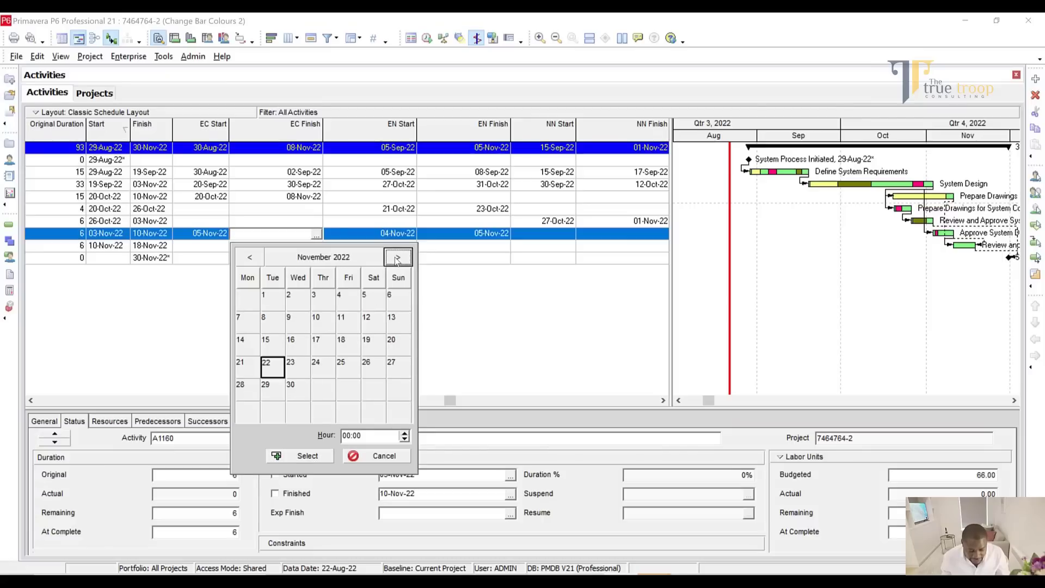
pyautogui.click(269, 321)
pyautogui.click(298, 454)
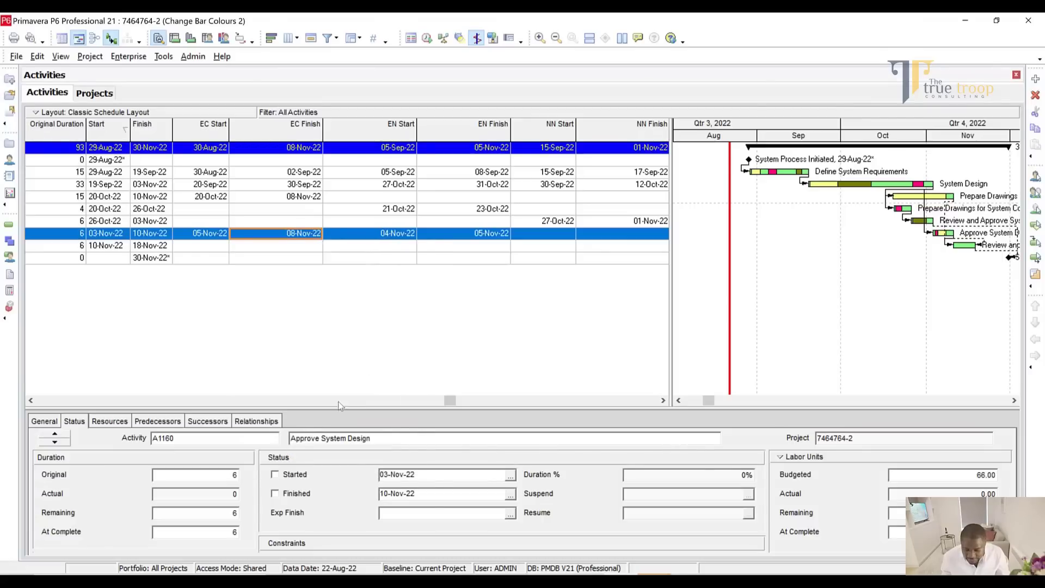
# Widen the activity table and set the NN Start date of Approve System Design to 09-Nov-22.
pyautogui.click(607, 239)
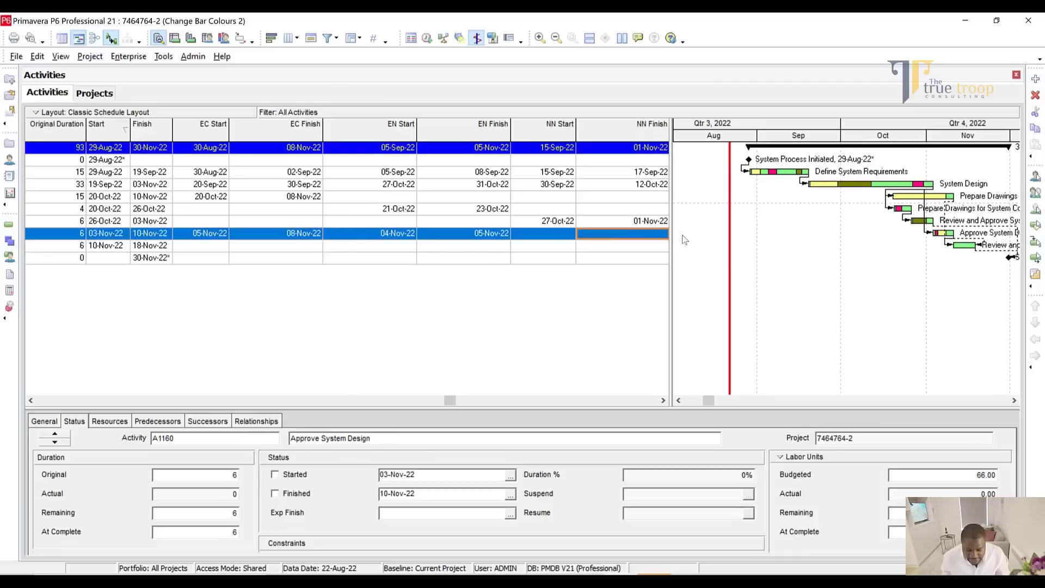
pyautogui.moveTo(670, 244); pyautogui.dragTo(762, 240)
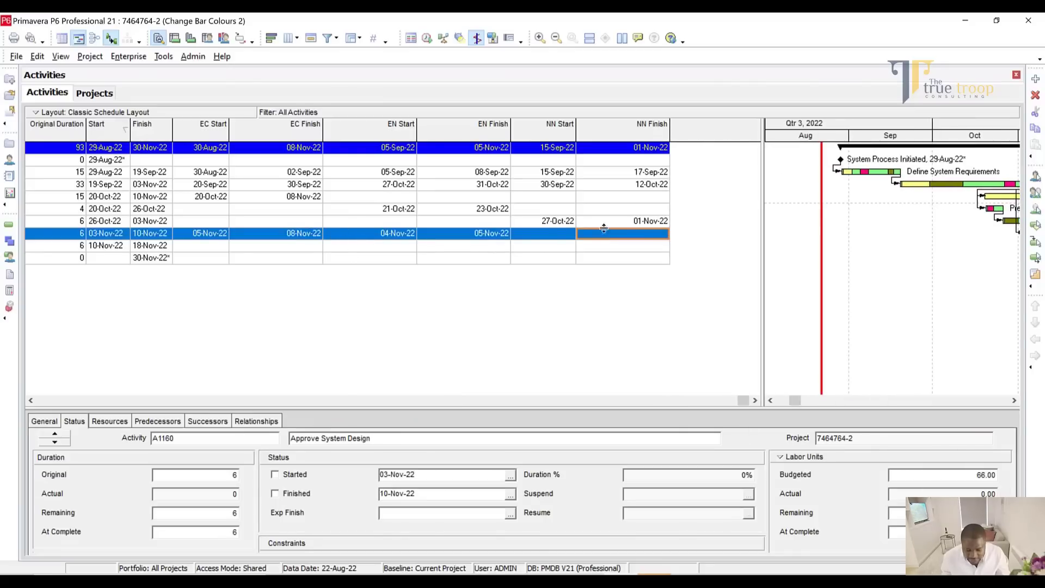
pyautogui.click(559, 239)
pyautogui.click(569, 238)
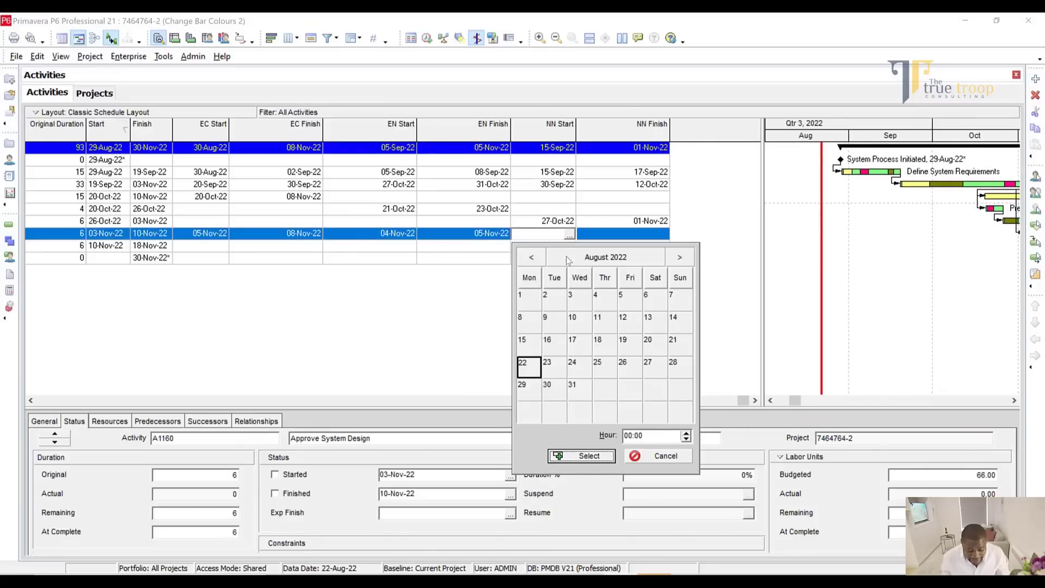
pyautogui.click(679, 257)
pyautogui.click(679, 257)
pyautogui.click(680, 257)
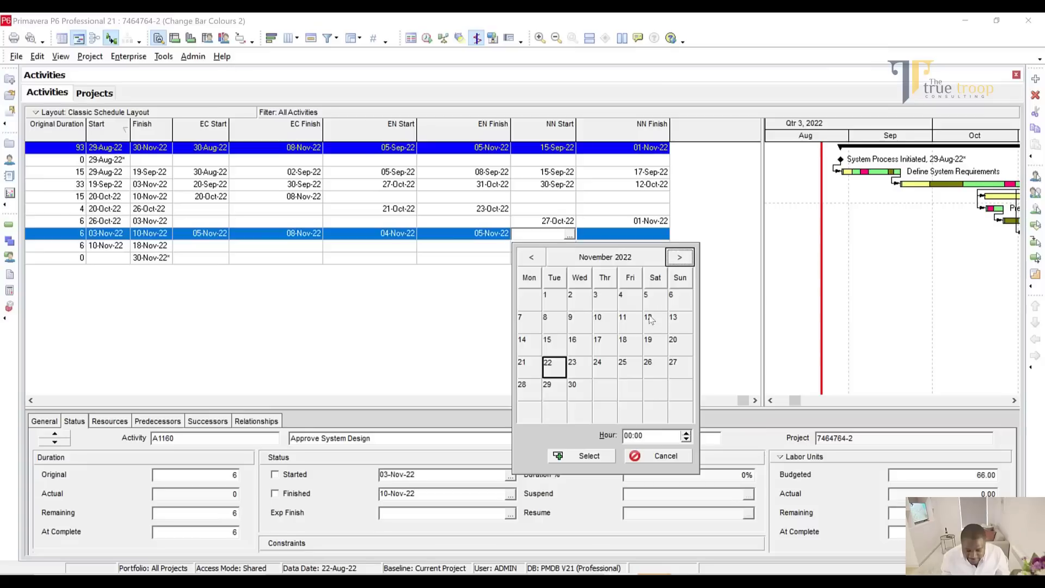
pyautogui.click(570, 326)
pyautogui.click(585, 455)
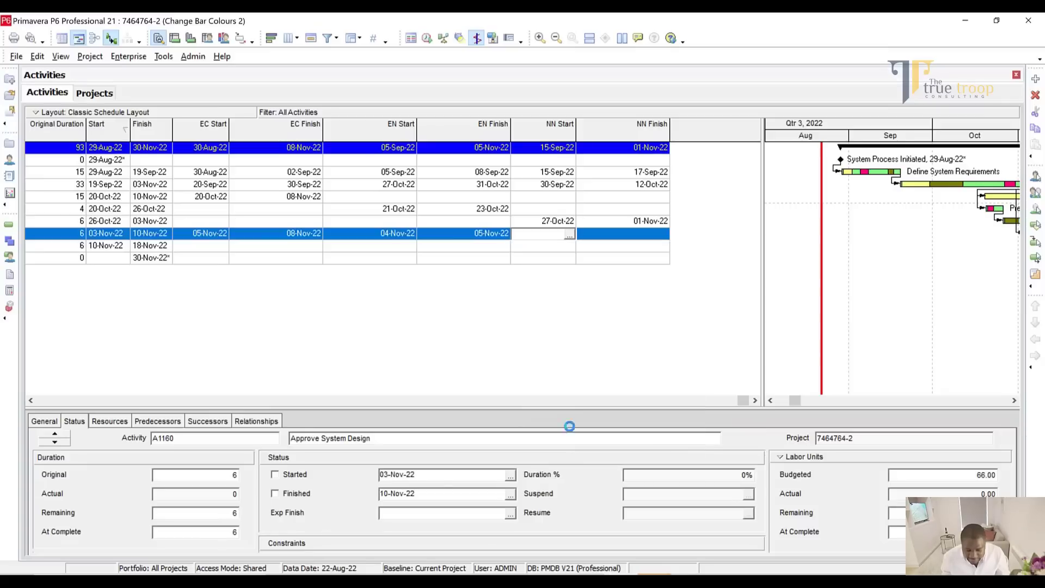
# Set the NN Finish date of the Approve System Design activity to 10-Nov-22.
pyautogui.click(645, 240)
pyautogui.click(664, 236)
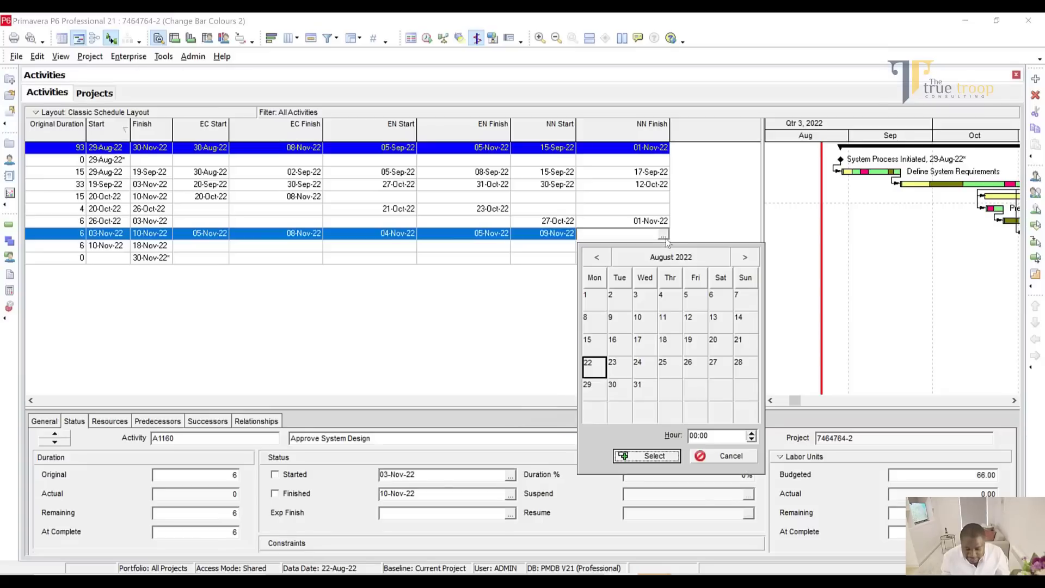
pyautogui.click(743, 257)
pyautogui.click(744, 256)
pyautogui.click(744, 257)
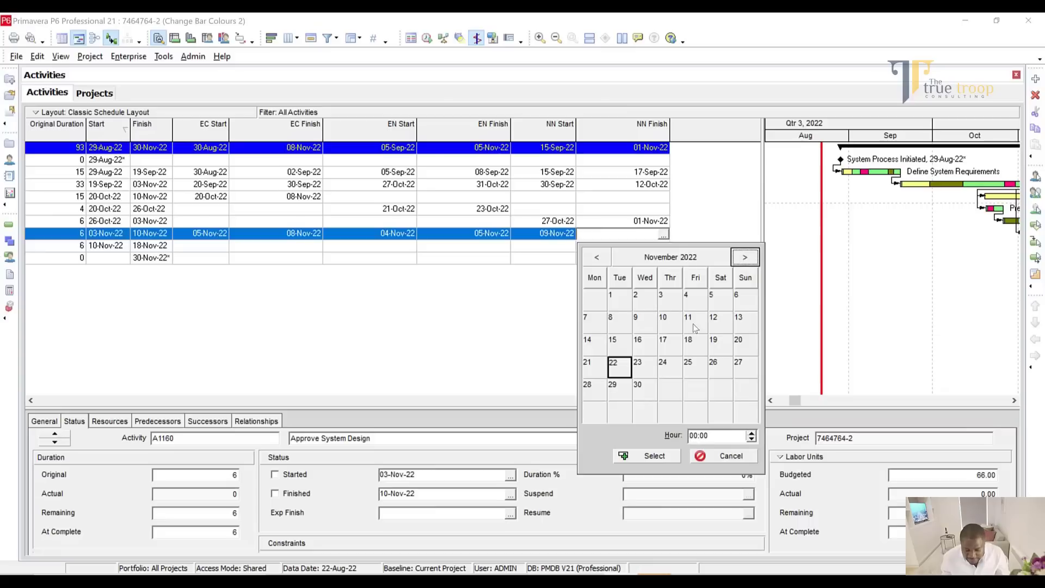
pyautogui.click(663, 320)
pyautogui.click(653, 455)
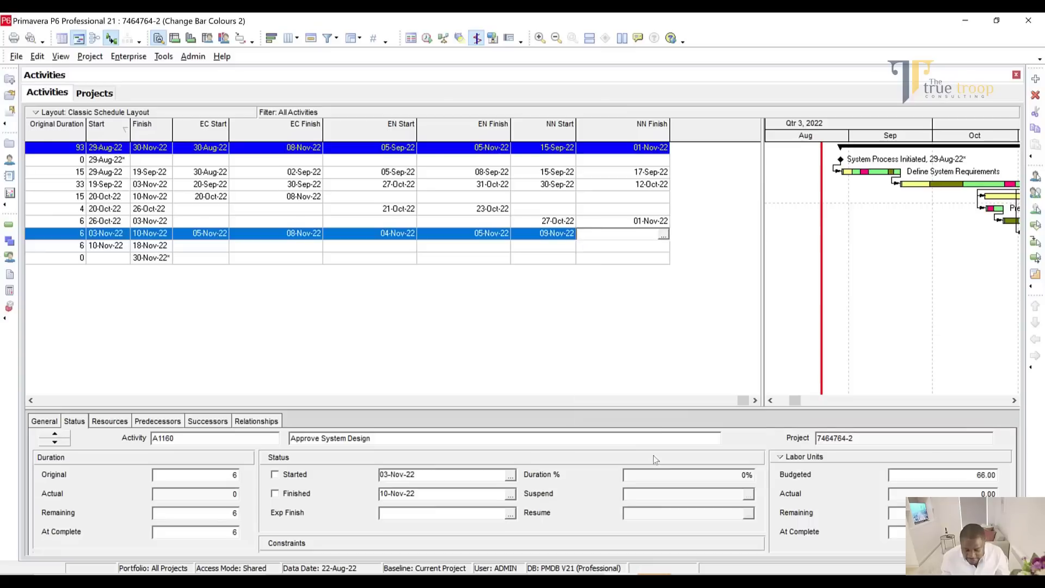
# Set the EN Start date of the Review and Approve Temp Control Equipment activity to 12-Nov-22.
pyautogui.moveTo(954, 136); pyautogui.dragTo(815, 130)
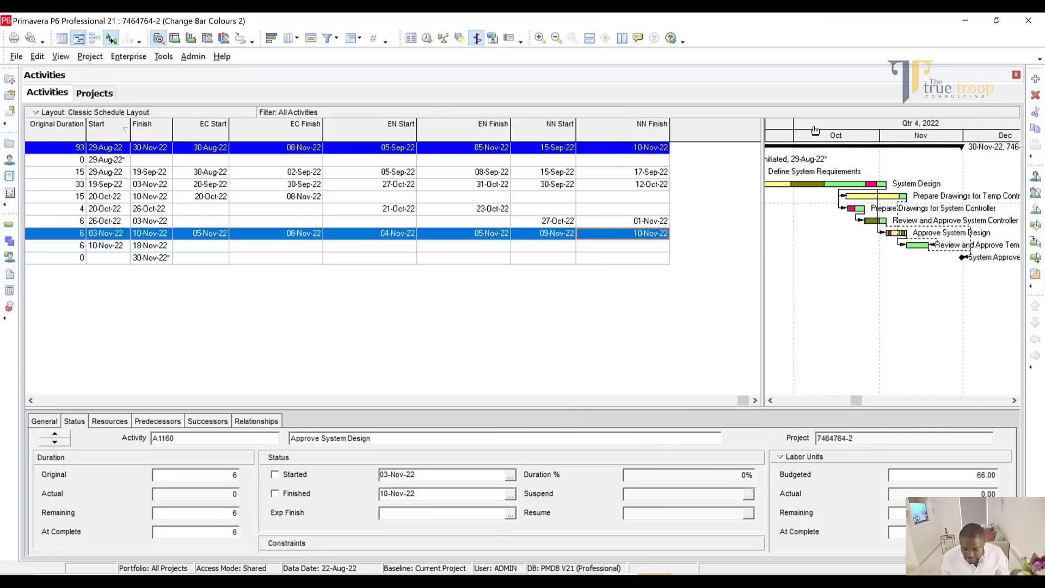
pyautogui.click(914, 245)
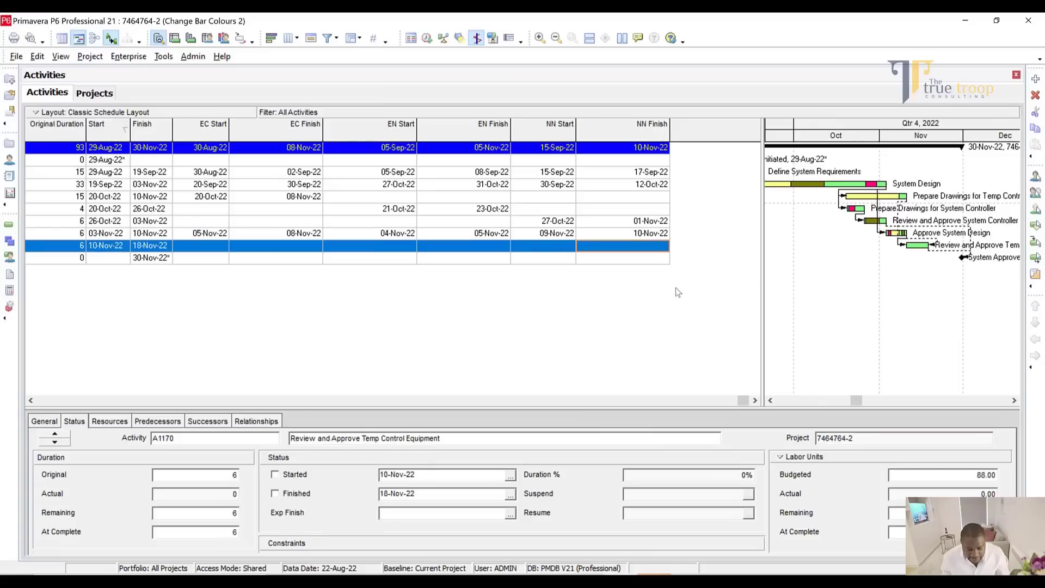
pyautogui.click(396, 246)
pyautogui.click(410, 248)
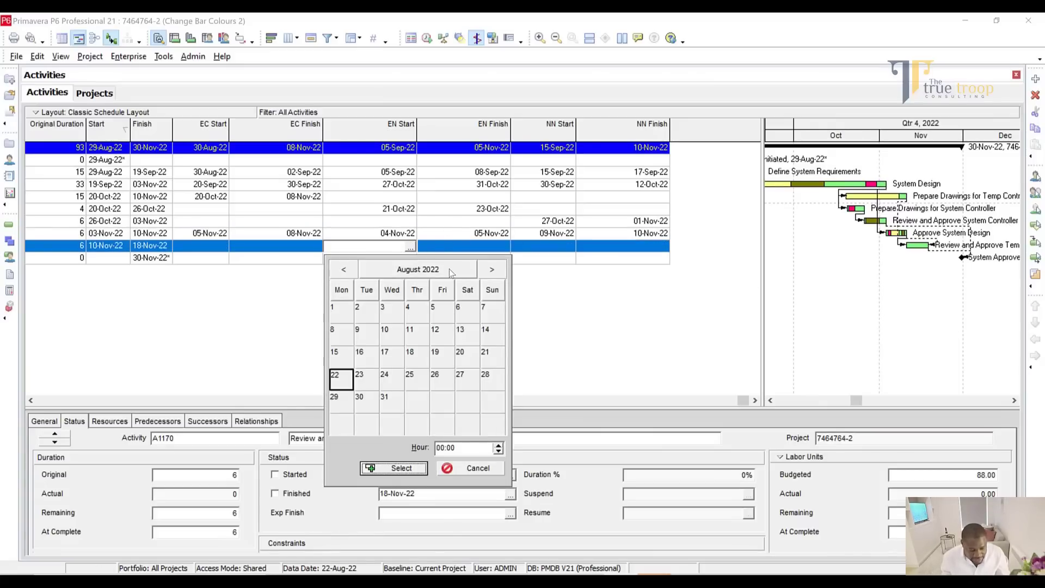
pyautogui.click(497, 272)
pyautogui.click(498, 273)
pyautogui.click(498, 272)
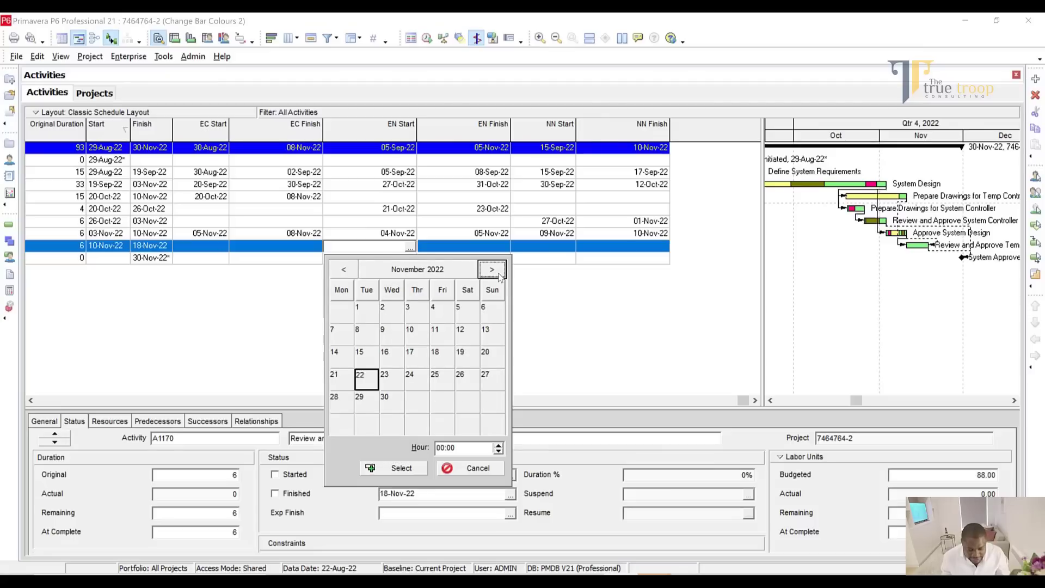
pyautogui.doubleClick(466, 330)
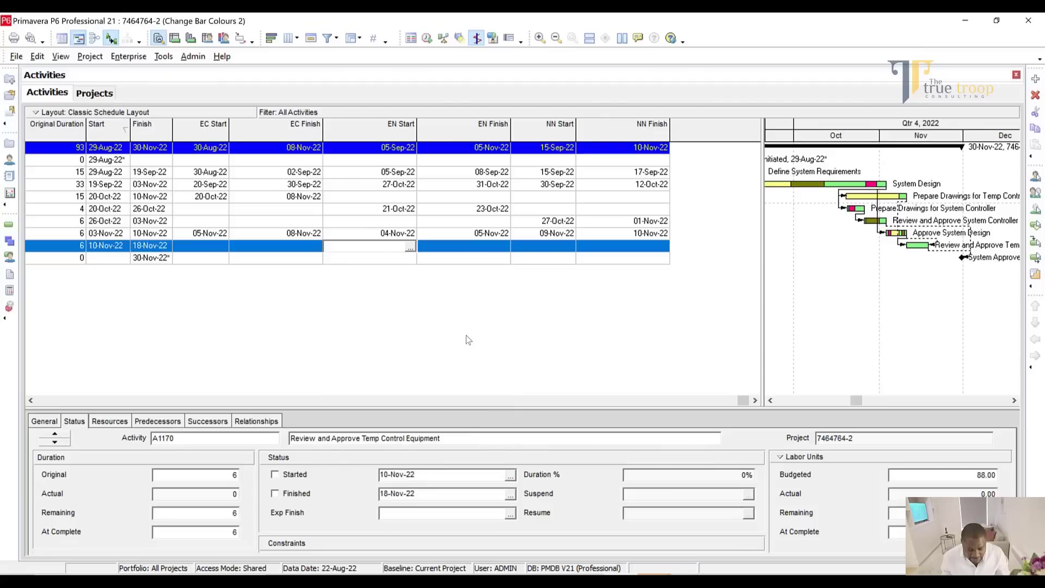
# Set the EN Finish date of the Review and Approve Temp Control Equipment activity to 13-Nov-22.
pyautogui.click(502, 250)
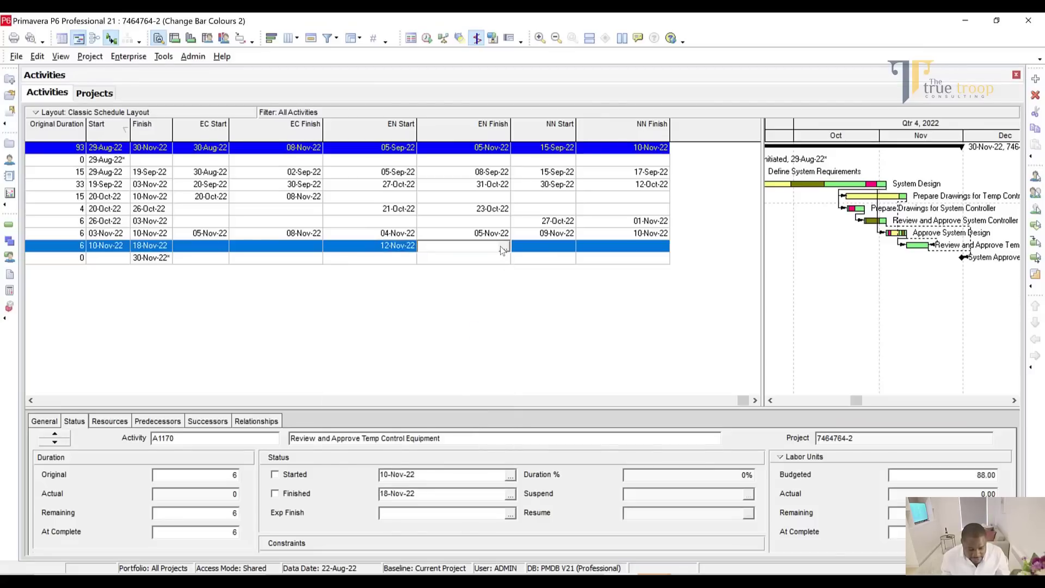
pyautogui.click(502, 248)
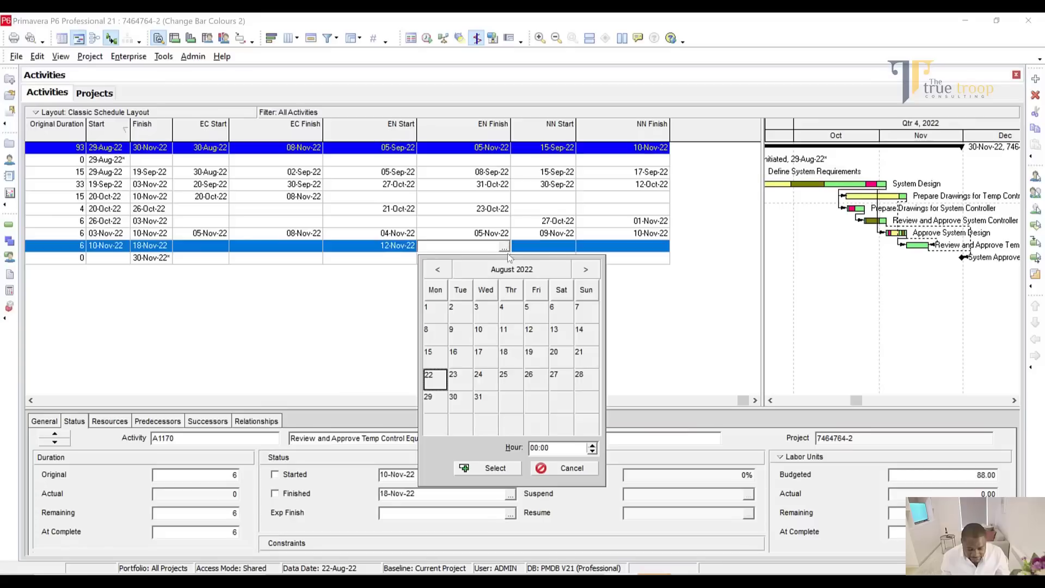
pyautogui.click(586, 269)
pyautogui.click(585, 269)
pyautogui.click(585, 269)
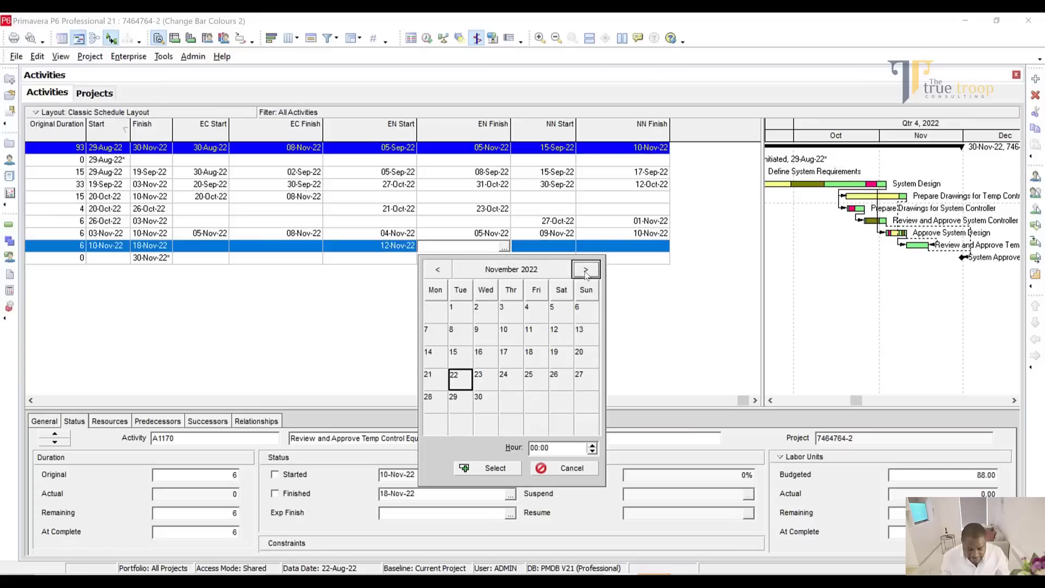
pyautogui.click(587, 332)
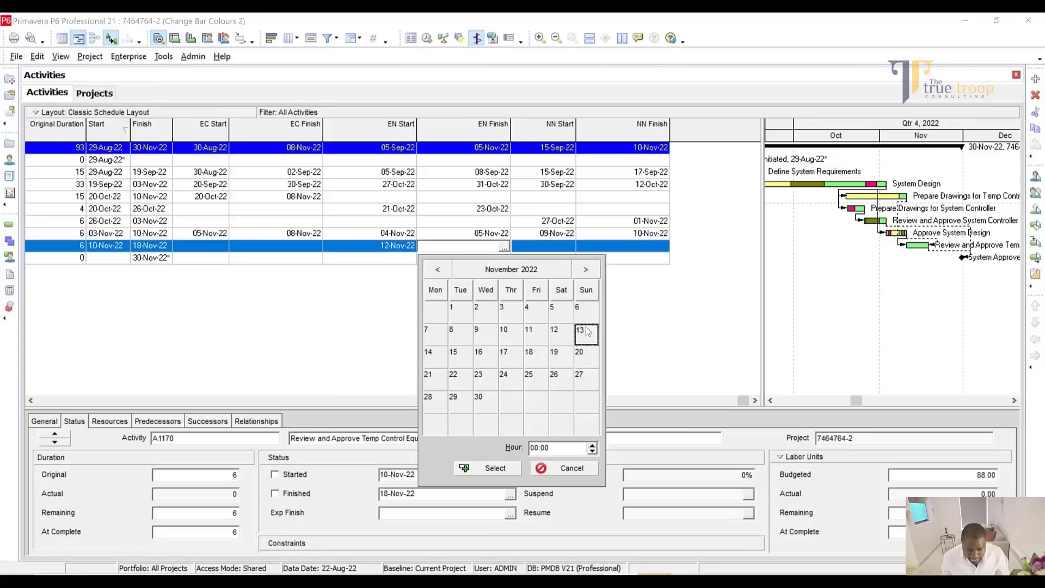
pyautogui.click(487, 468)
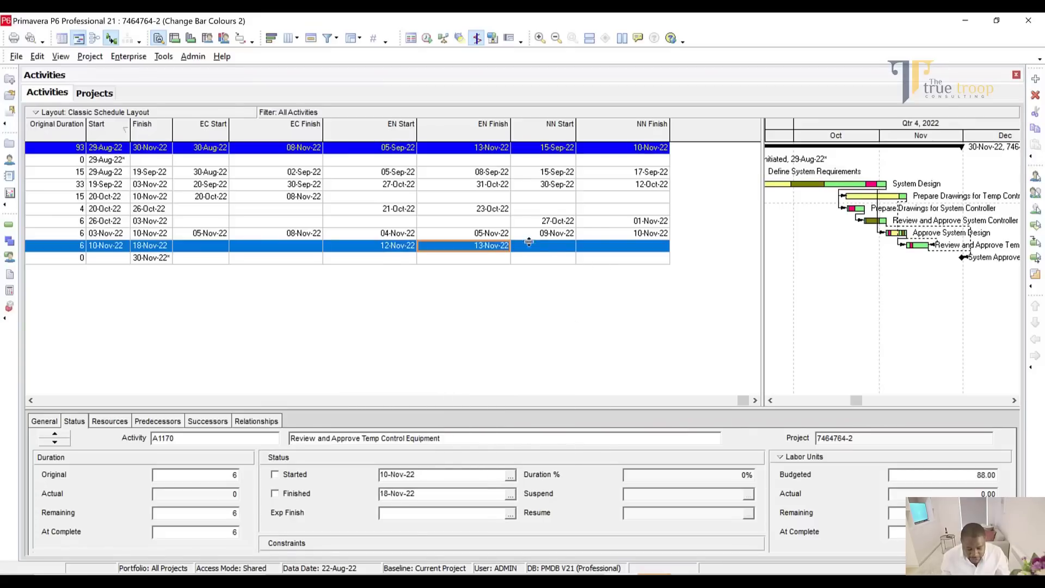
# Set the NN Start date of the Review and Approve Temp Control Equipment activity to 13-Nov-22.
pyautogui.click(530, 245)
pyautogui.click(568, 247)
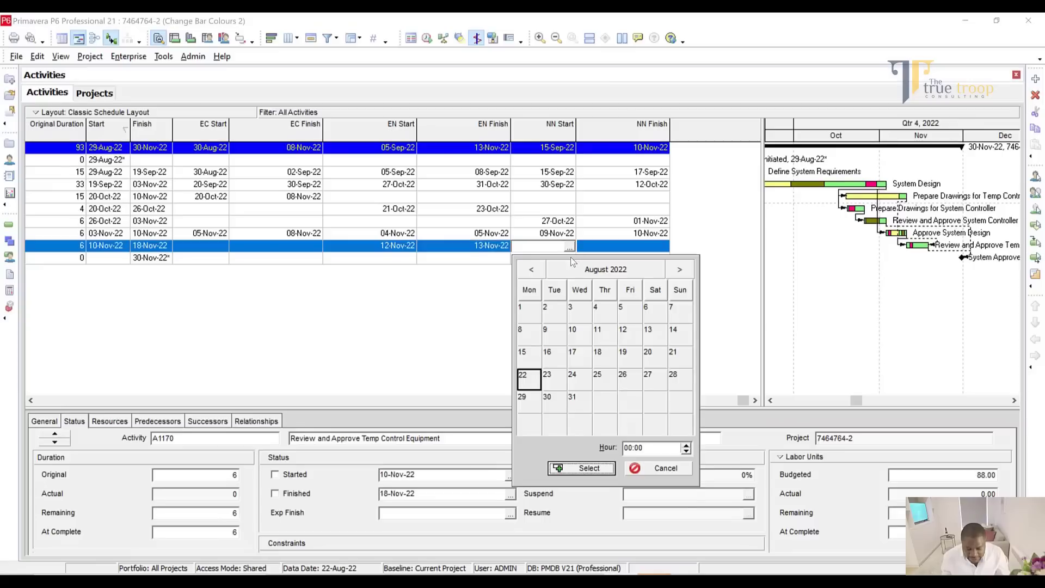
pyautogui.click(679, 269)
pyautogui.click(679, 269)
pyautogui.click(679, 269)
pyautogui.click(679, 269)
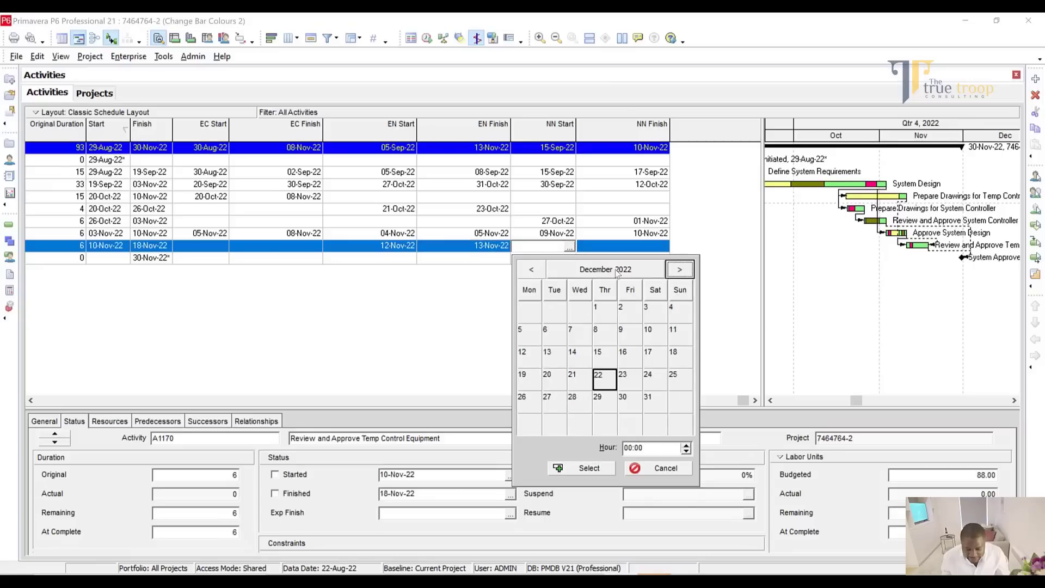
pyautogui.click(531, 269)
pyautogui.click(679, 334)
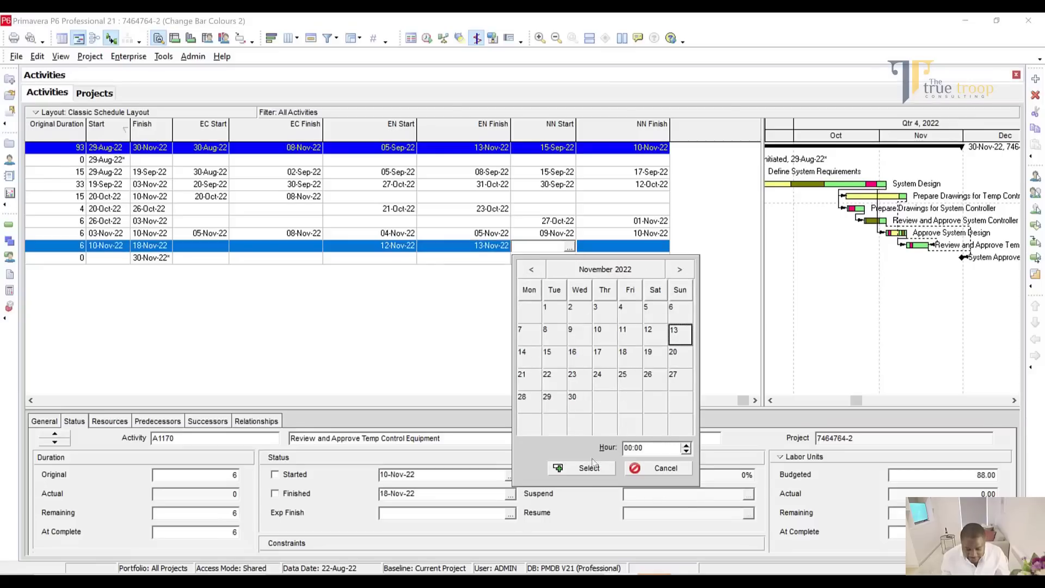
pyautogui.click(589, 468)
# Set the NN Finish date of the Review and Approve Temp Control Equipment activity to 16-Nov-22.
pyautogui.click(661, 248)
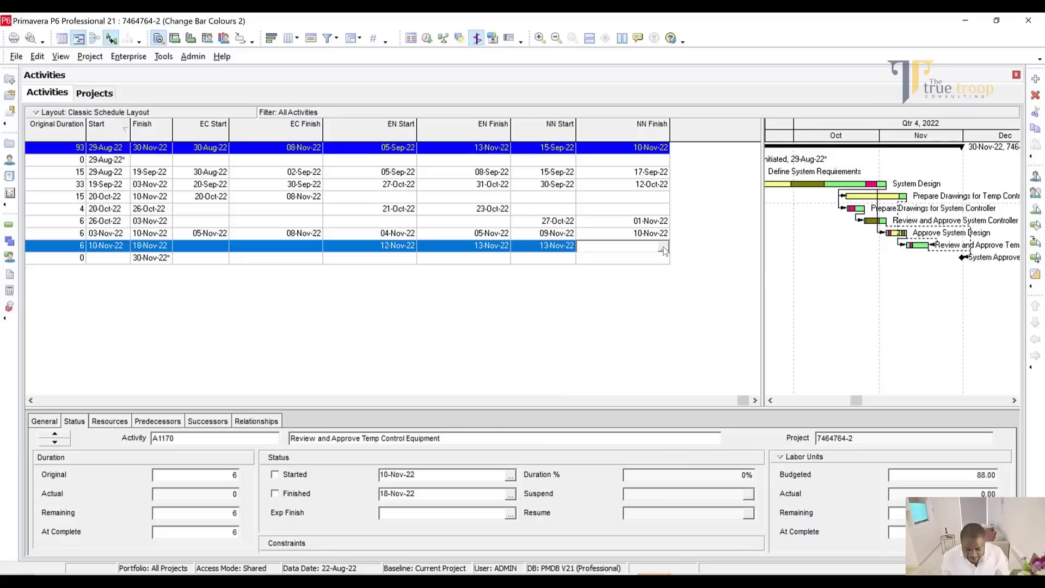
pyautogui.click(662, 247)
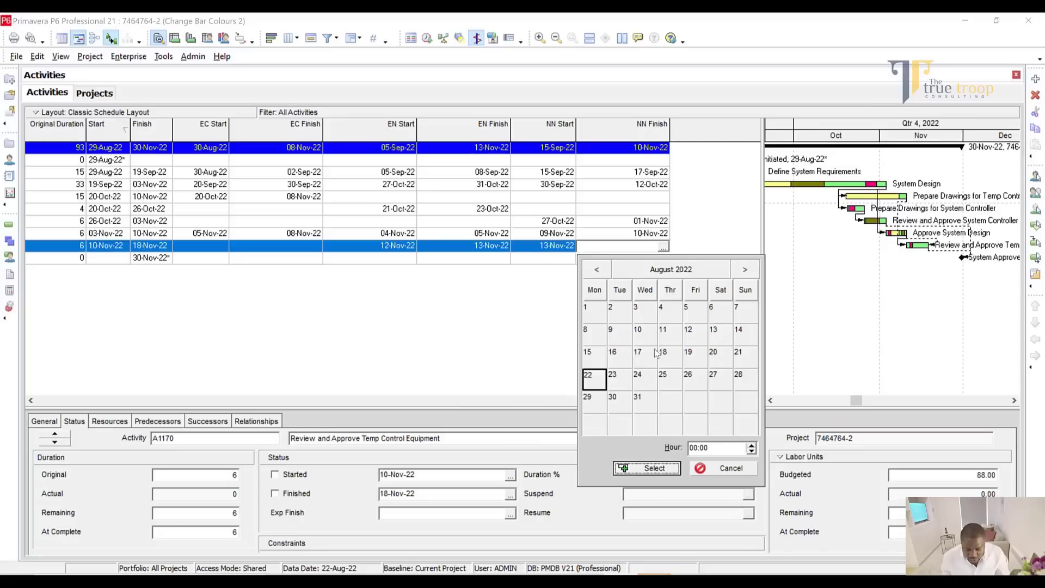
pyautogui.click(615, 354)
pyautogui.click(746, 269)
pyautogui.click(745, 269)
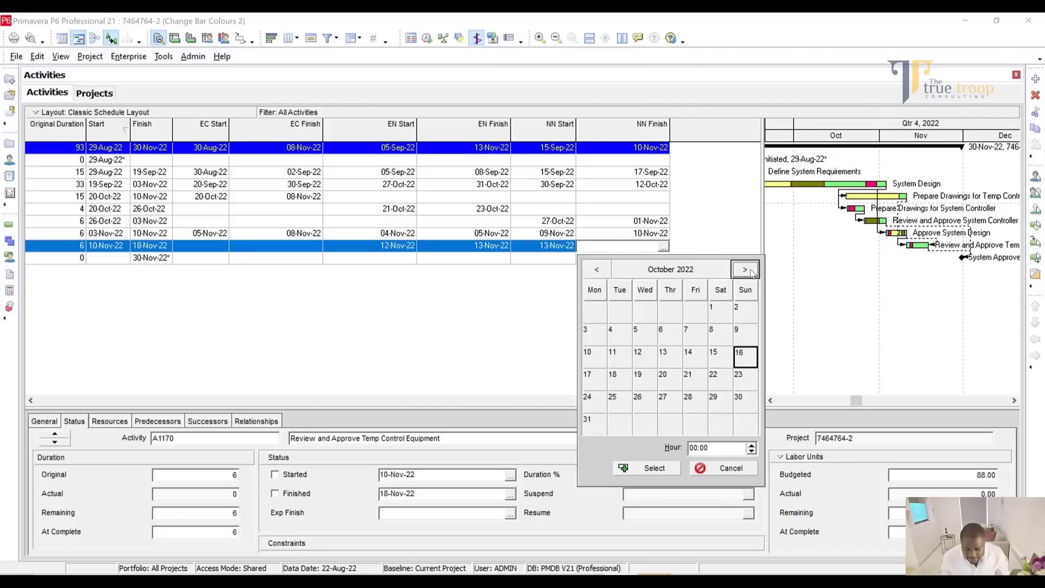
pyautogui.click(746, 269)
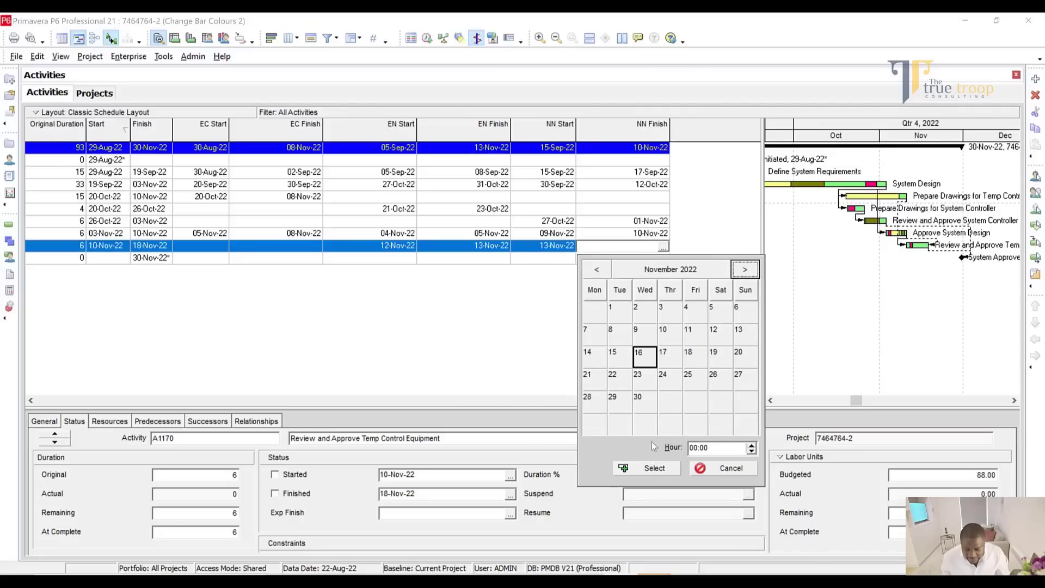
pyautogui.click(652, 469)
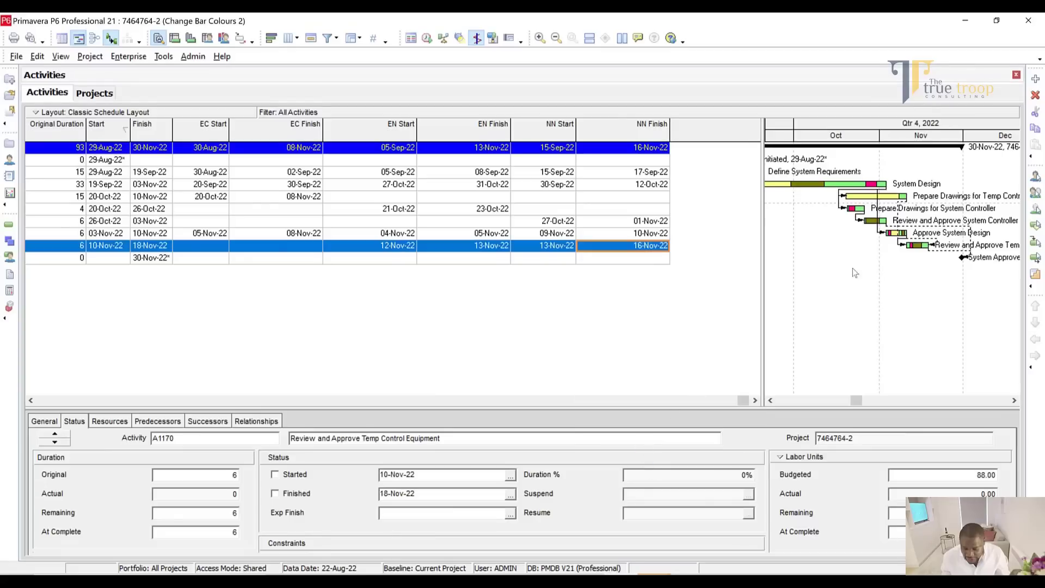
# Set the EC Start date of the Review and Approve Temp Control Equipment activity to 17-Nov-22.
pyautogui.click(221, 247)
pyautogui.click(222, 247)
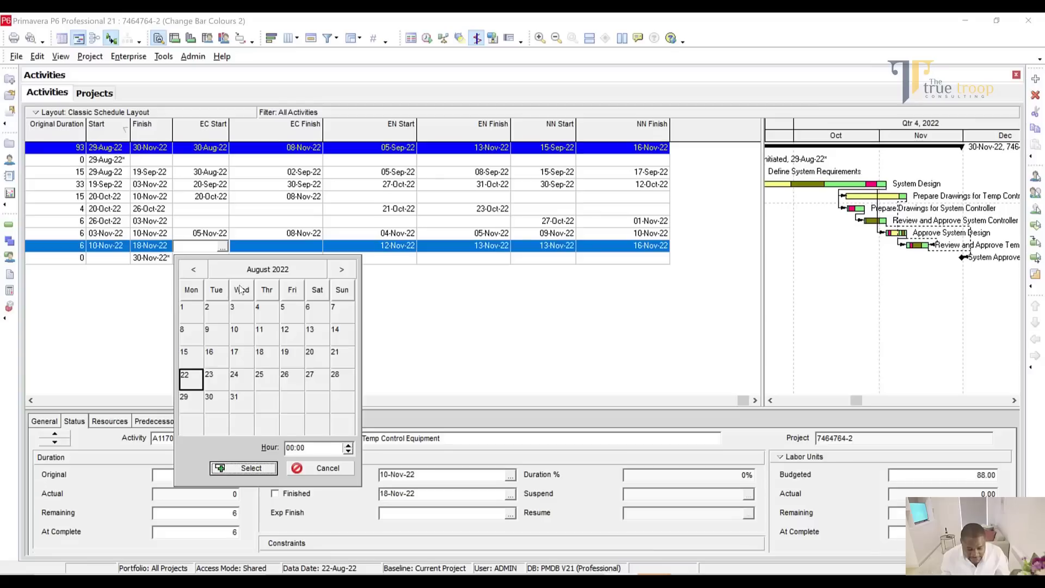
pyautogui.click(341, 269)
pyautogui.click(341, 270)
pyautogui.click(341, 270)
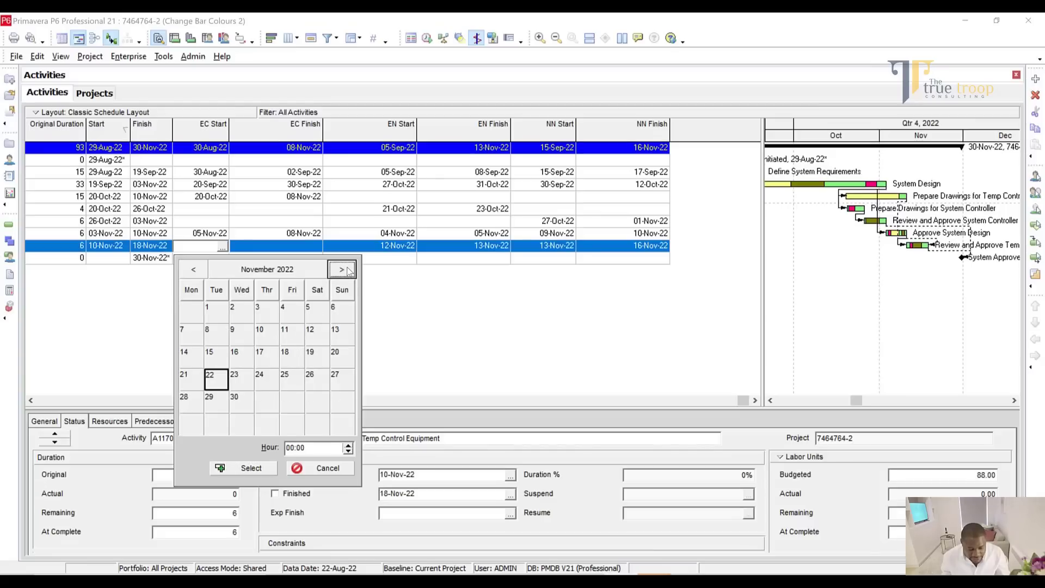
pyautogui.click(342, 269)
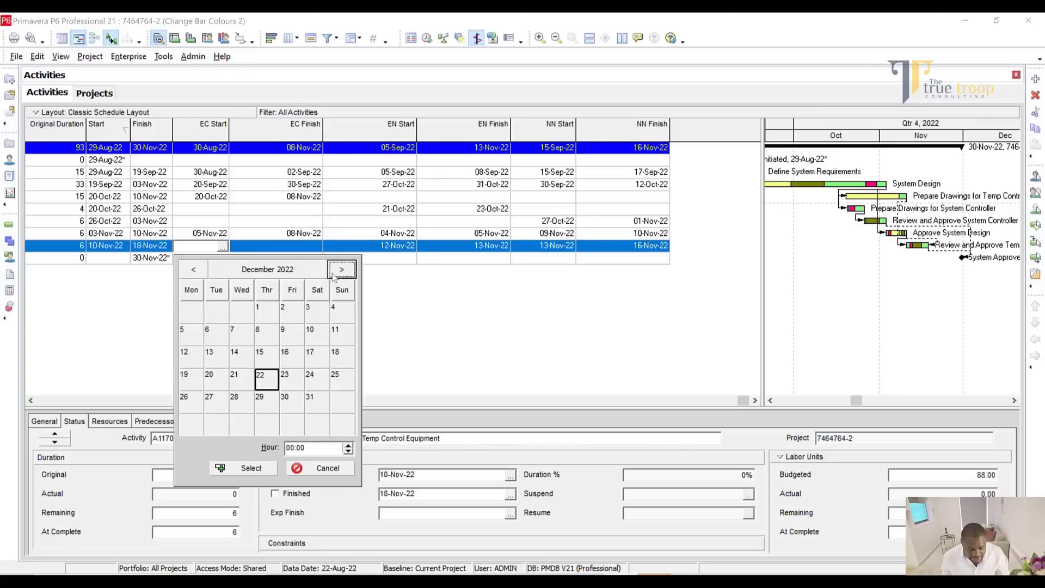
pyautogui.click(193, 269)
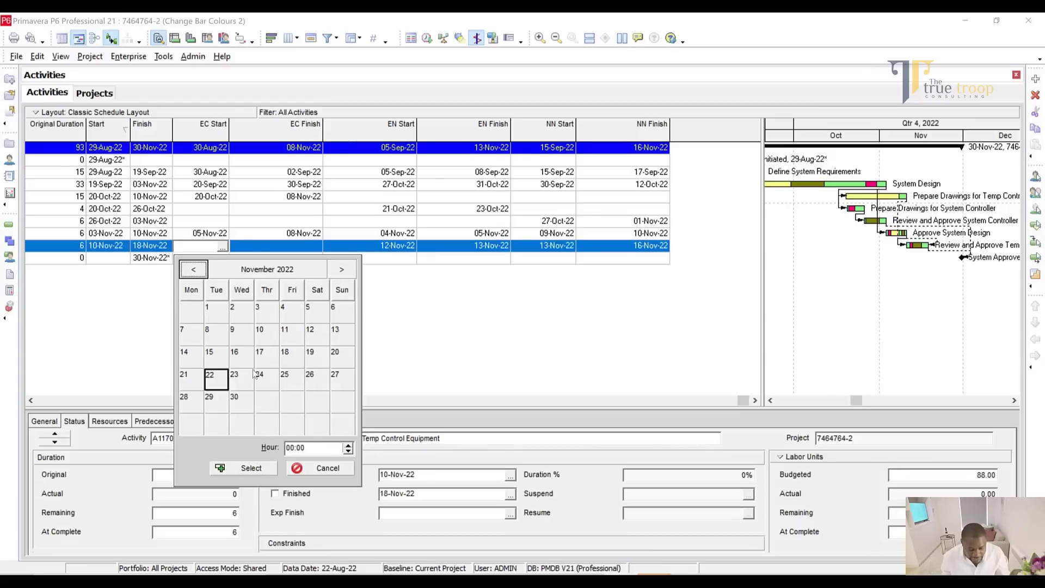
pyautogui.doubleClick(271, 355)
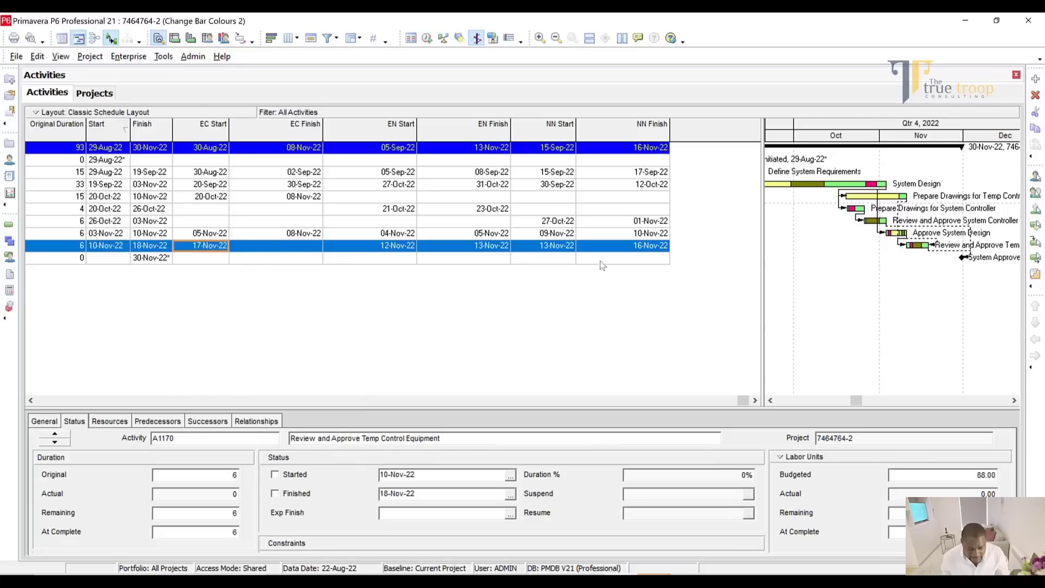
# Set the EC Finish date of the Review and Approve Temp Control Equipment activity to 18-Nov-22.
pyautogui.click(318, 249)
pyautogui.click(317, 247)
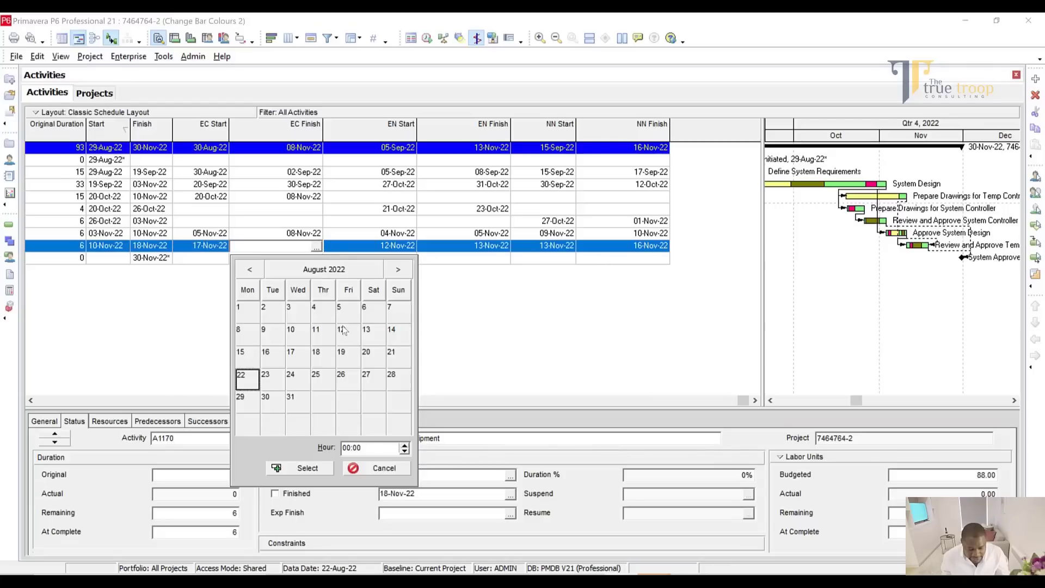
pyautogui.click(402, 270)
pyautogui.click(402, 270)
pyautogui.click(403, 270)
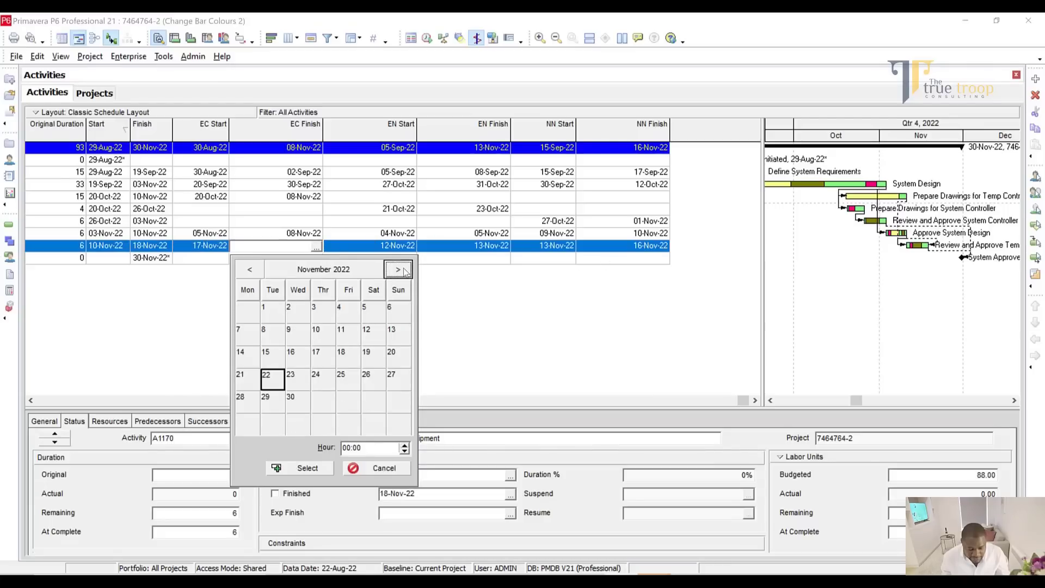
pyautogui.click(349, 357)
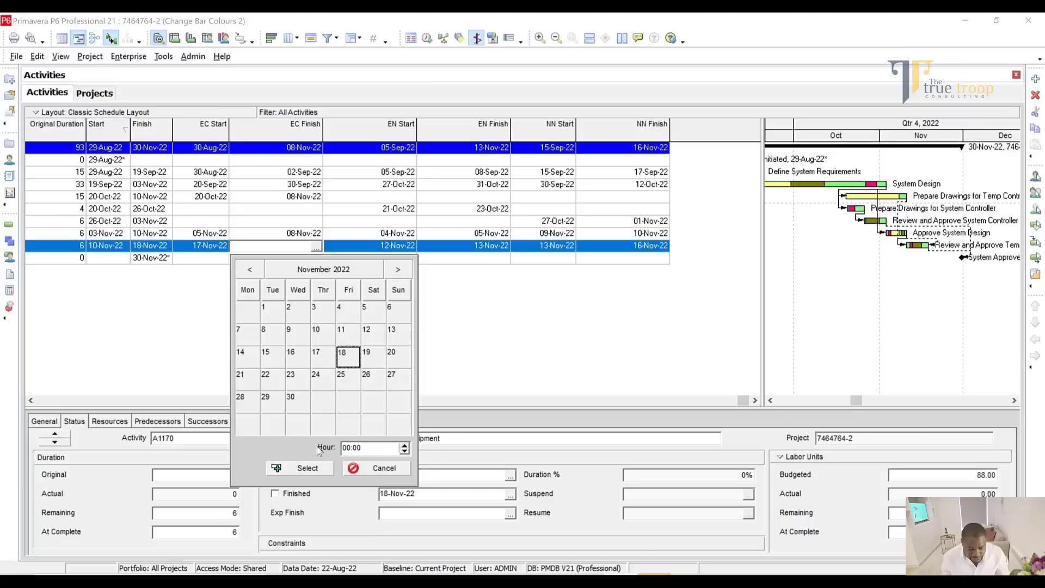
pyautogui.click(307, 469)
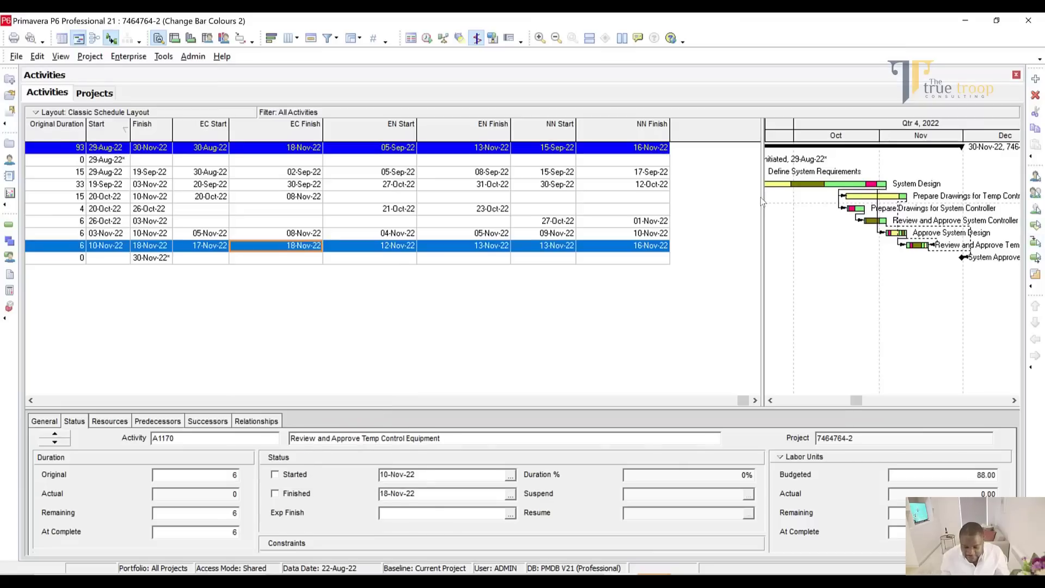
# Widen the Gantt chart area and stretch its timescale to fit all activity bars from System Process Initiated to System Approved.
pyautogui.moveTo(764, 196); pyautogui.dragTo(443, 196)
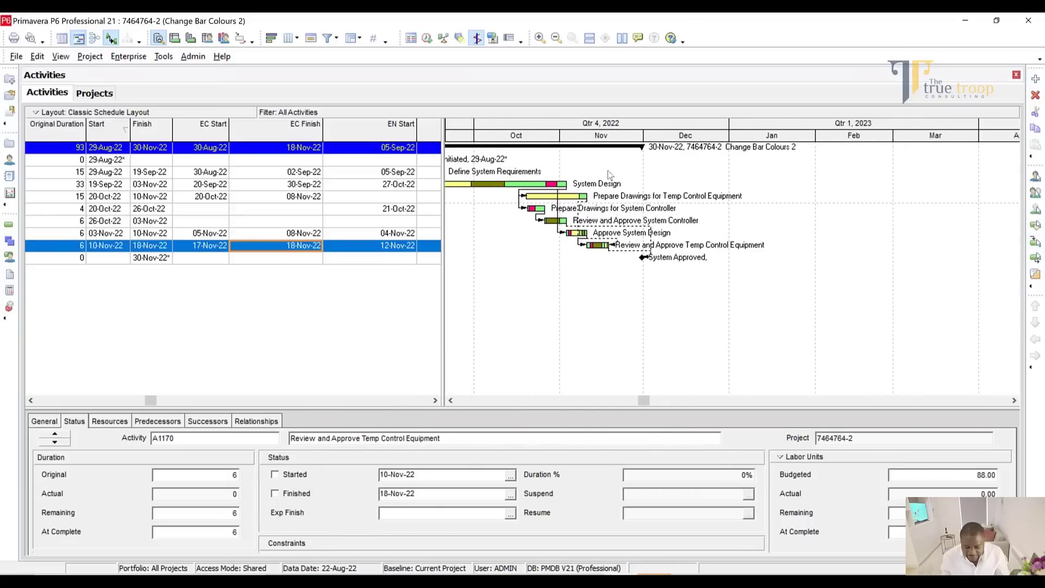
pyautogui.moveTo(668, 150); pyautogui.dragTo(767, 165)
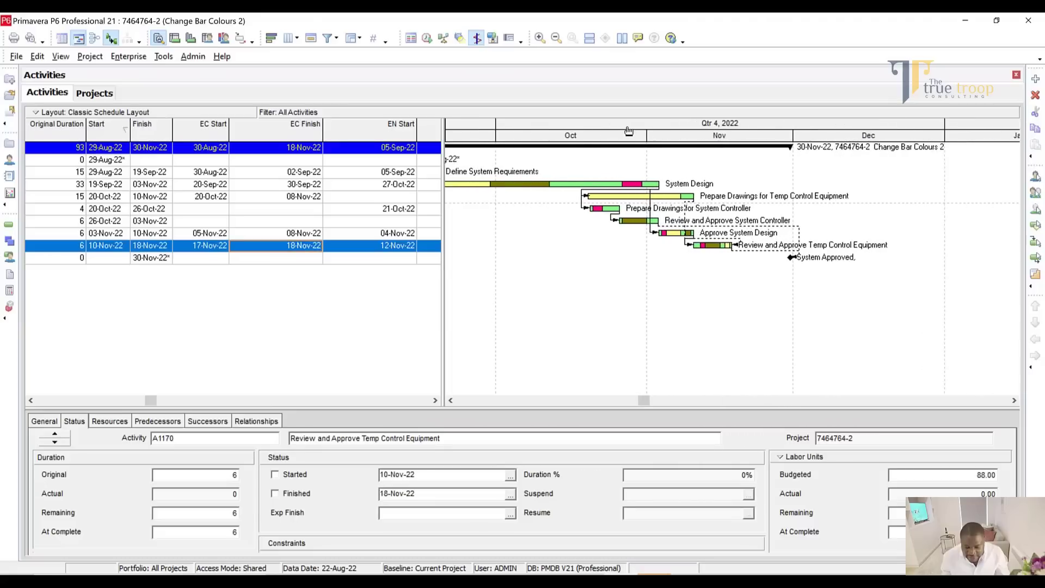
pyautogui.moveTo(629, 131); pyautogui.dragTo(739, 137)
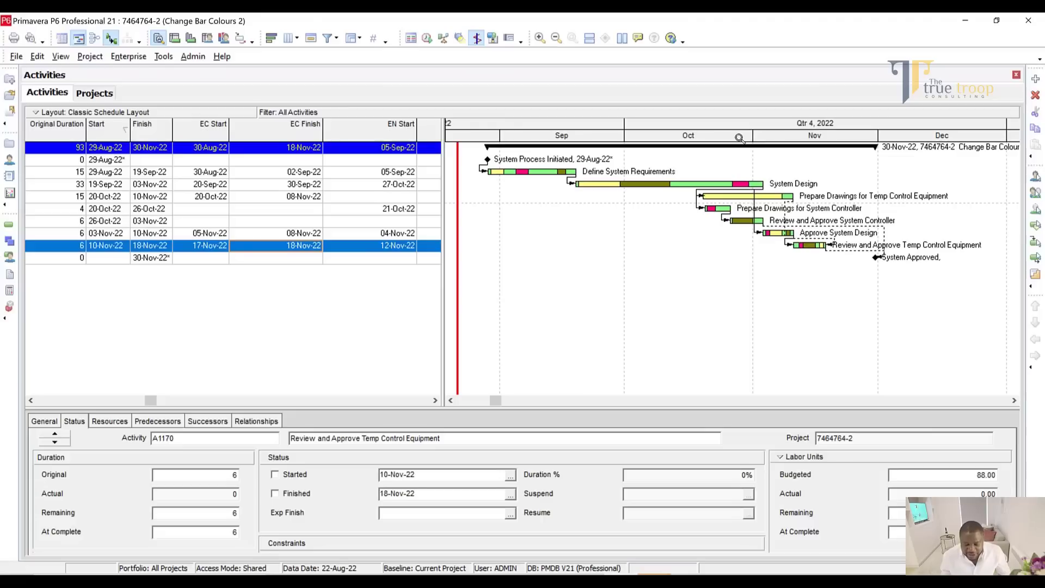